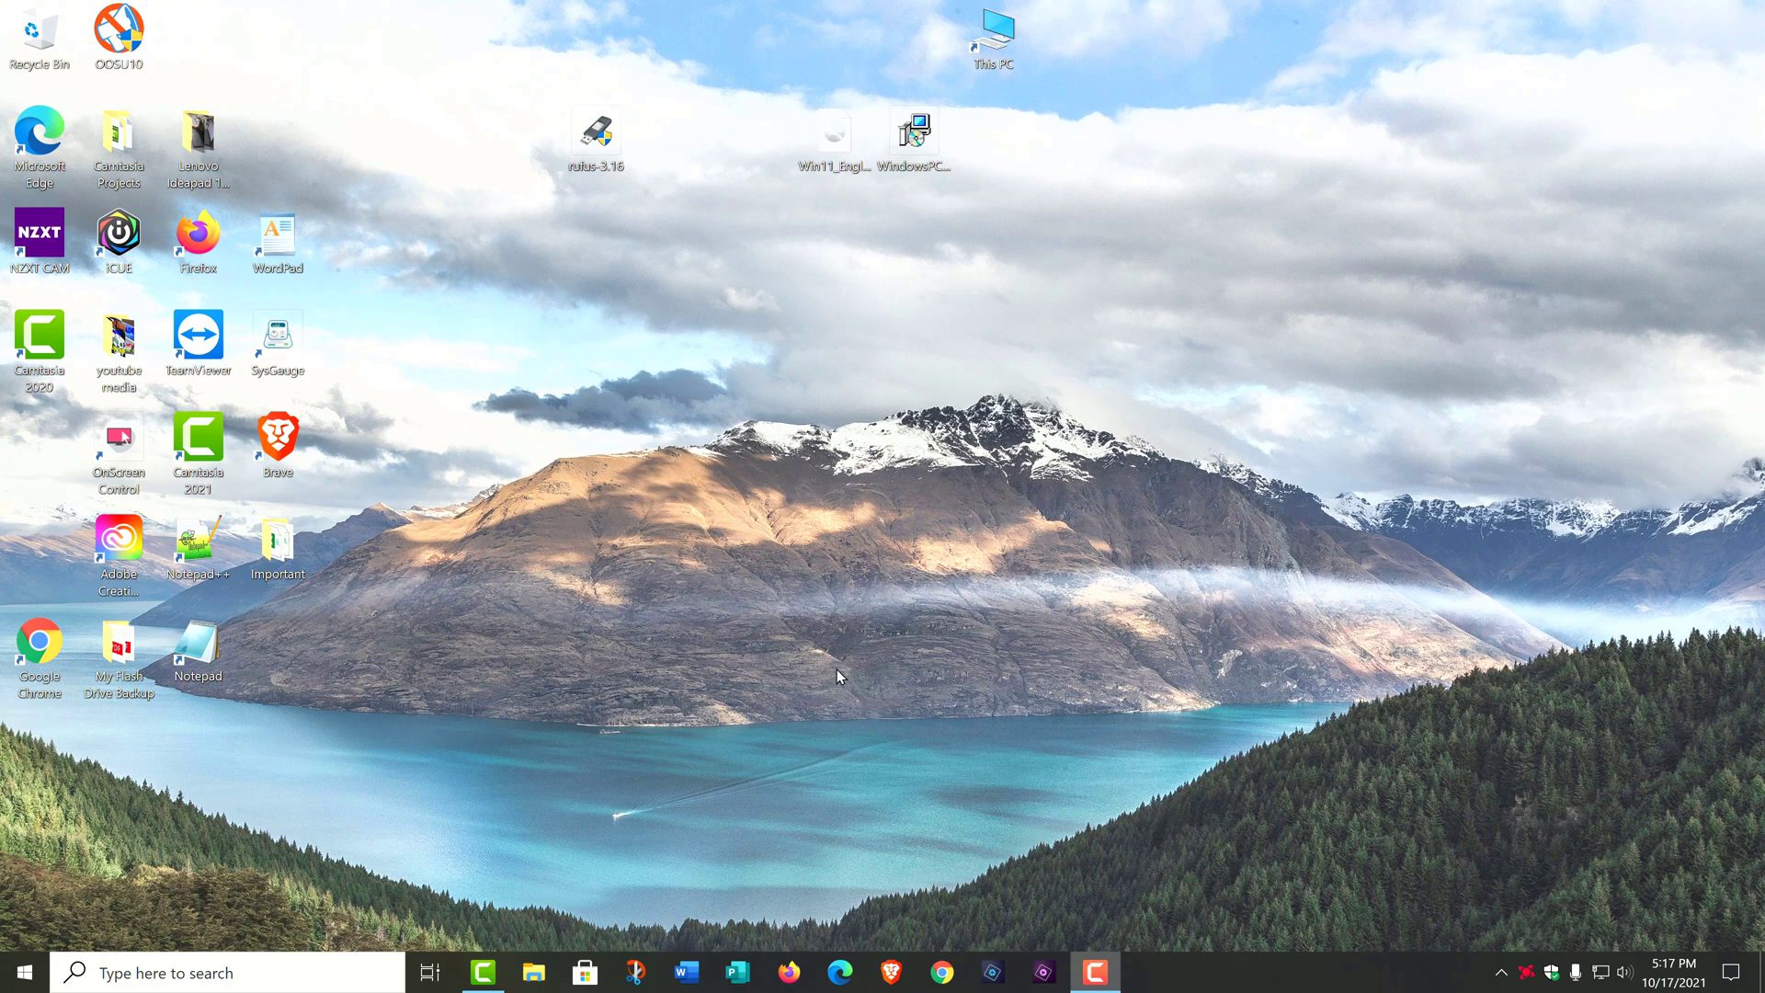
# Search Google for Windows 11 in Chrome and open Microsoft's Windows 11 page.
pyautogui.click(940, 973)
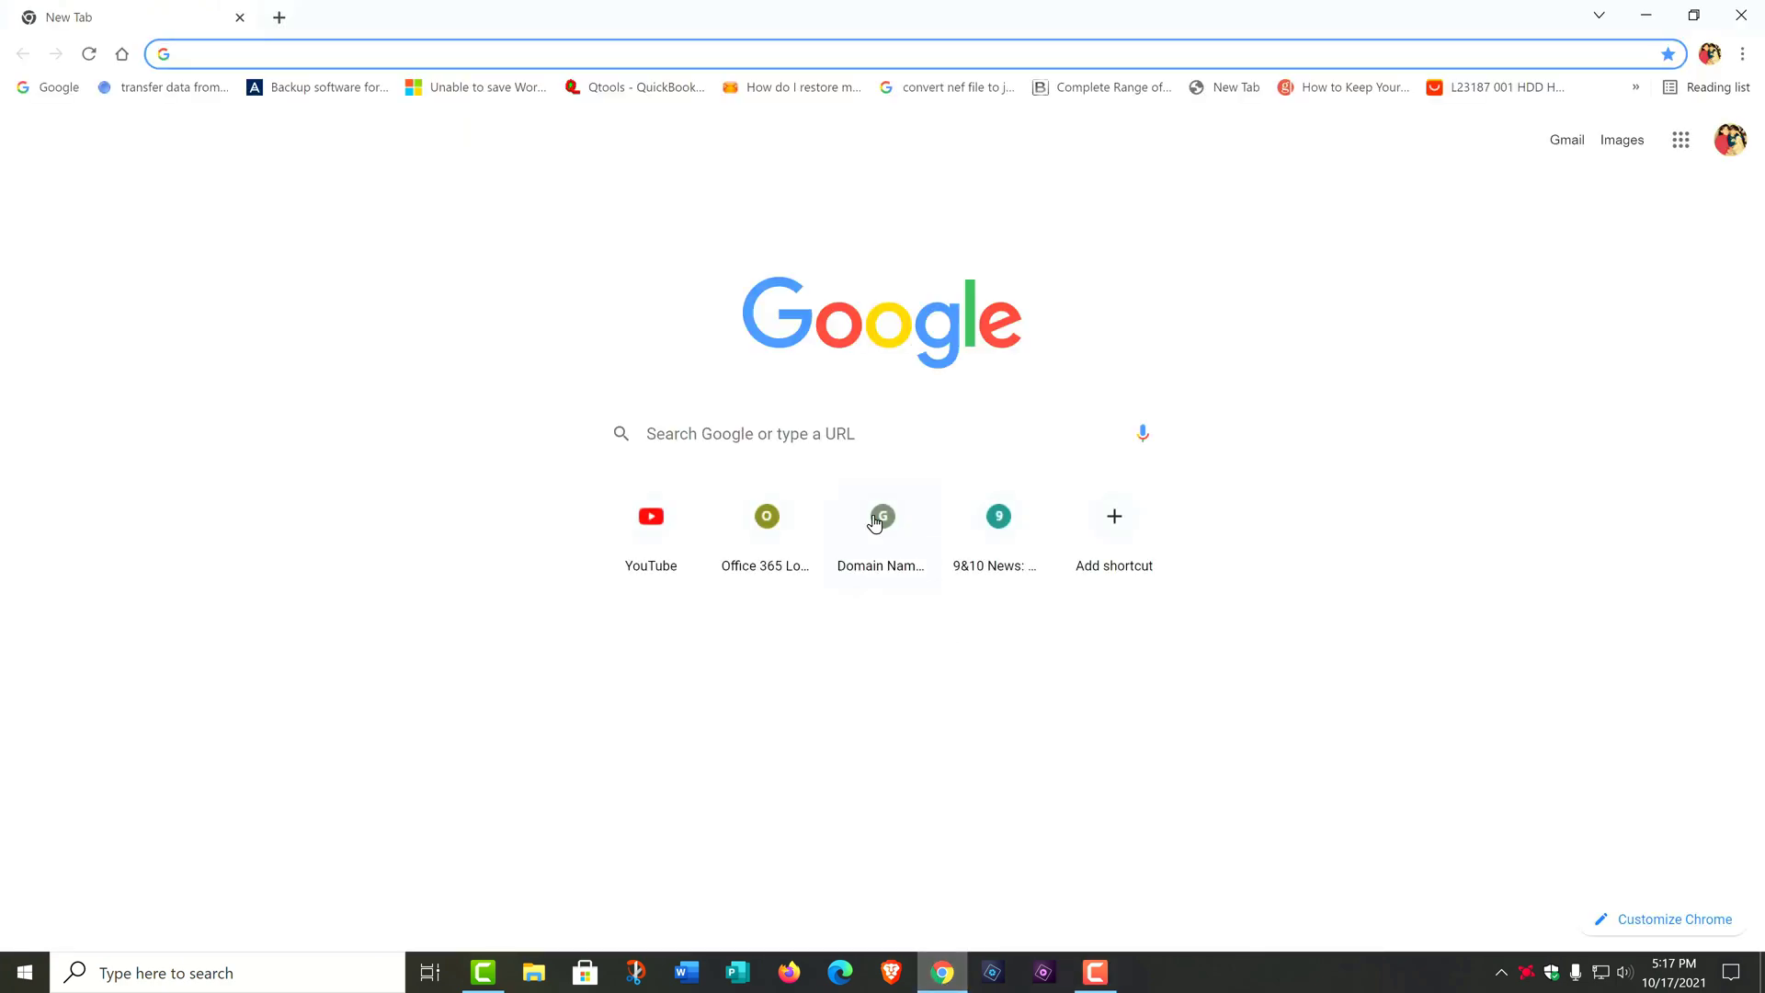
pyautogui.click(786, 435)
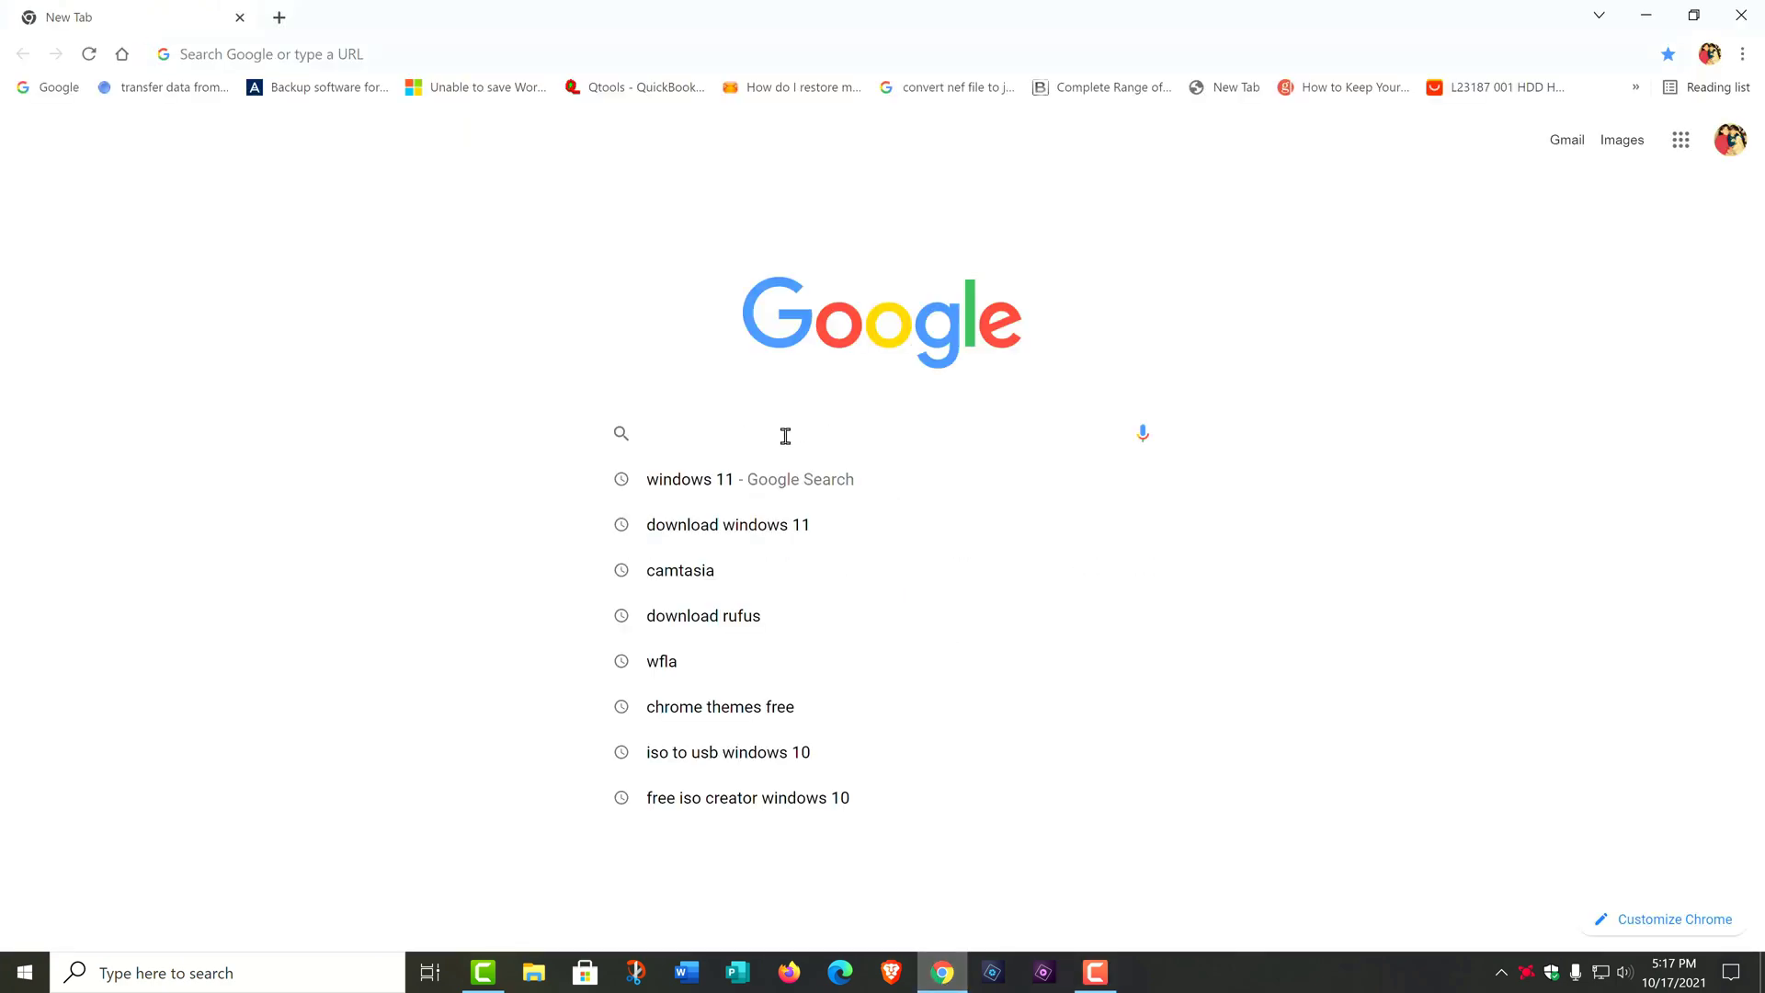
pyautogui.click(727, 494)
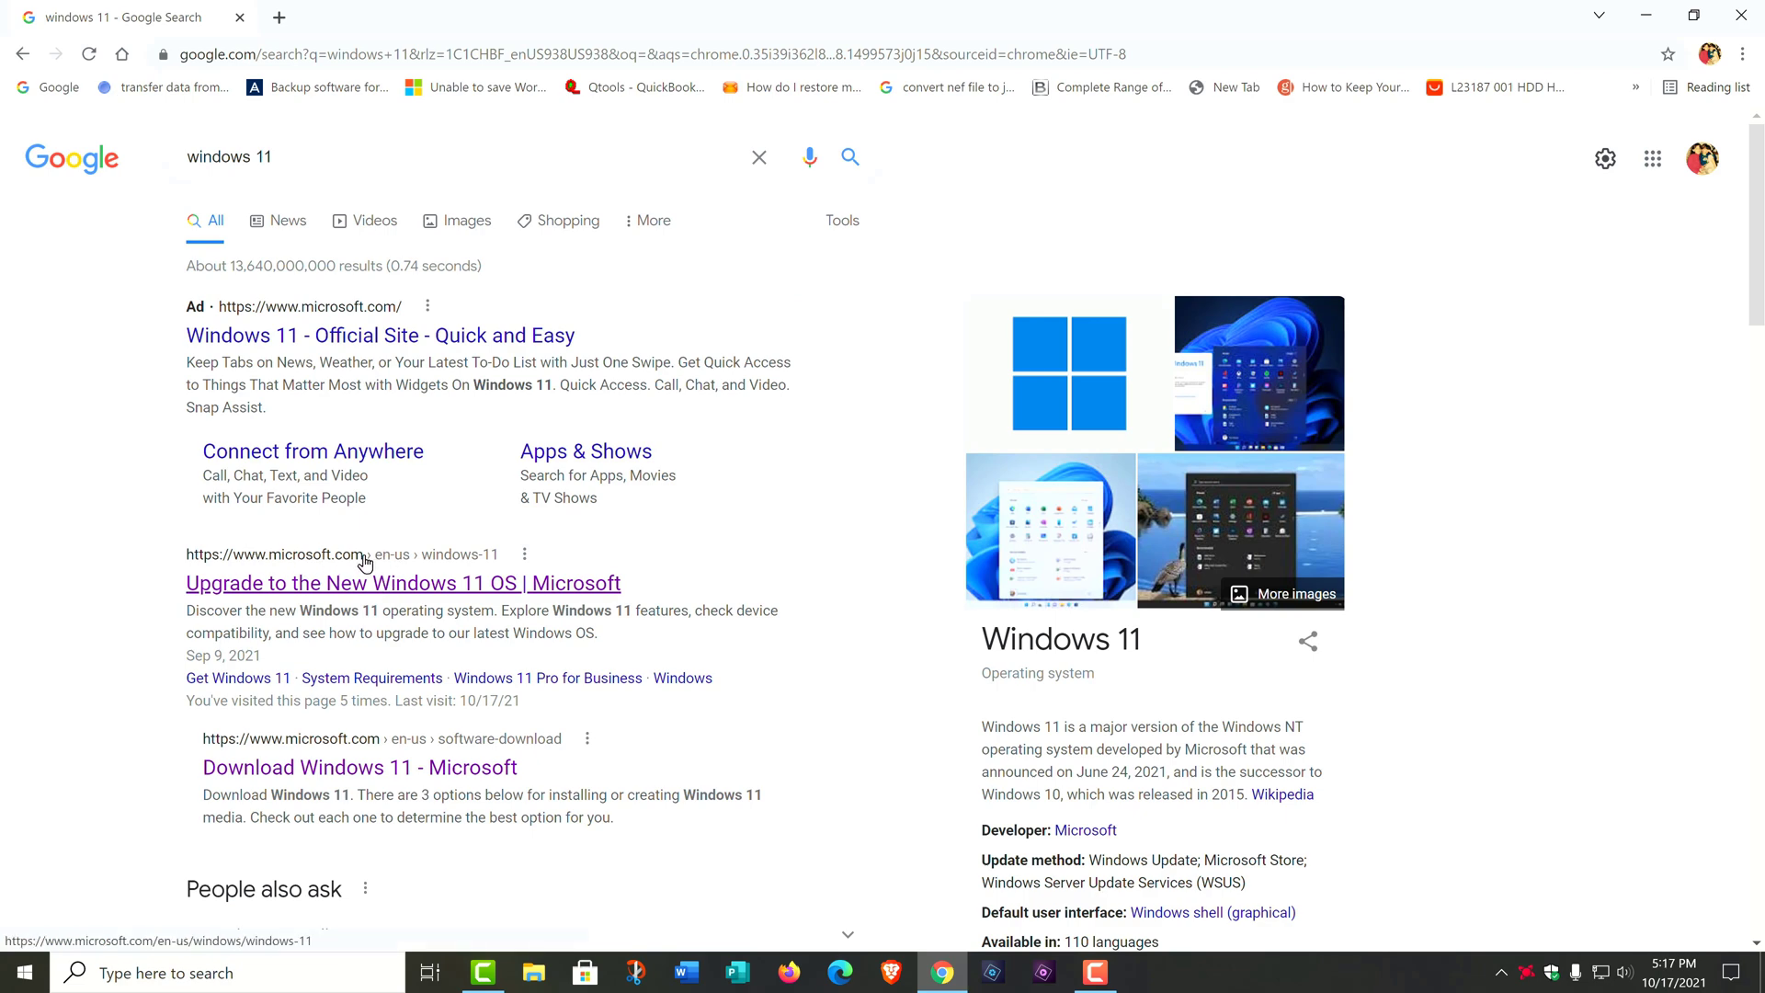
pyautogui.click(371, 586)
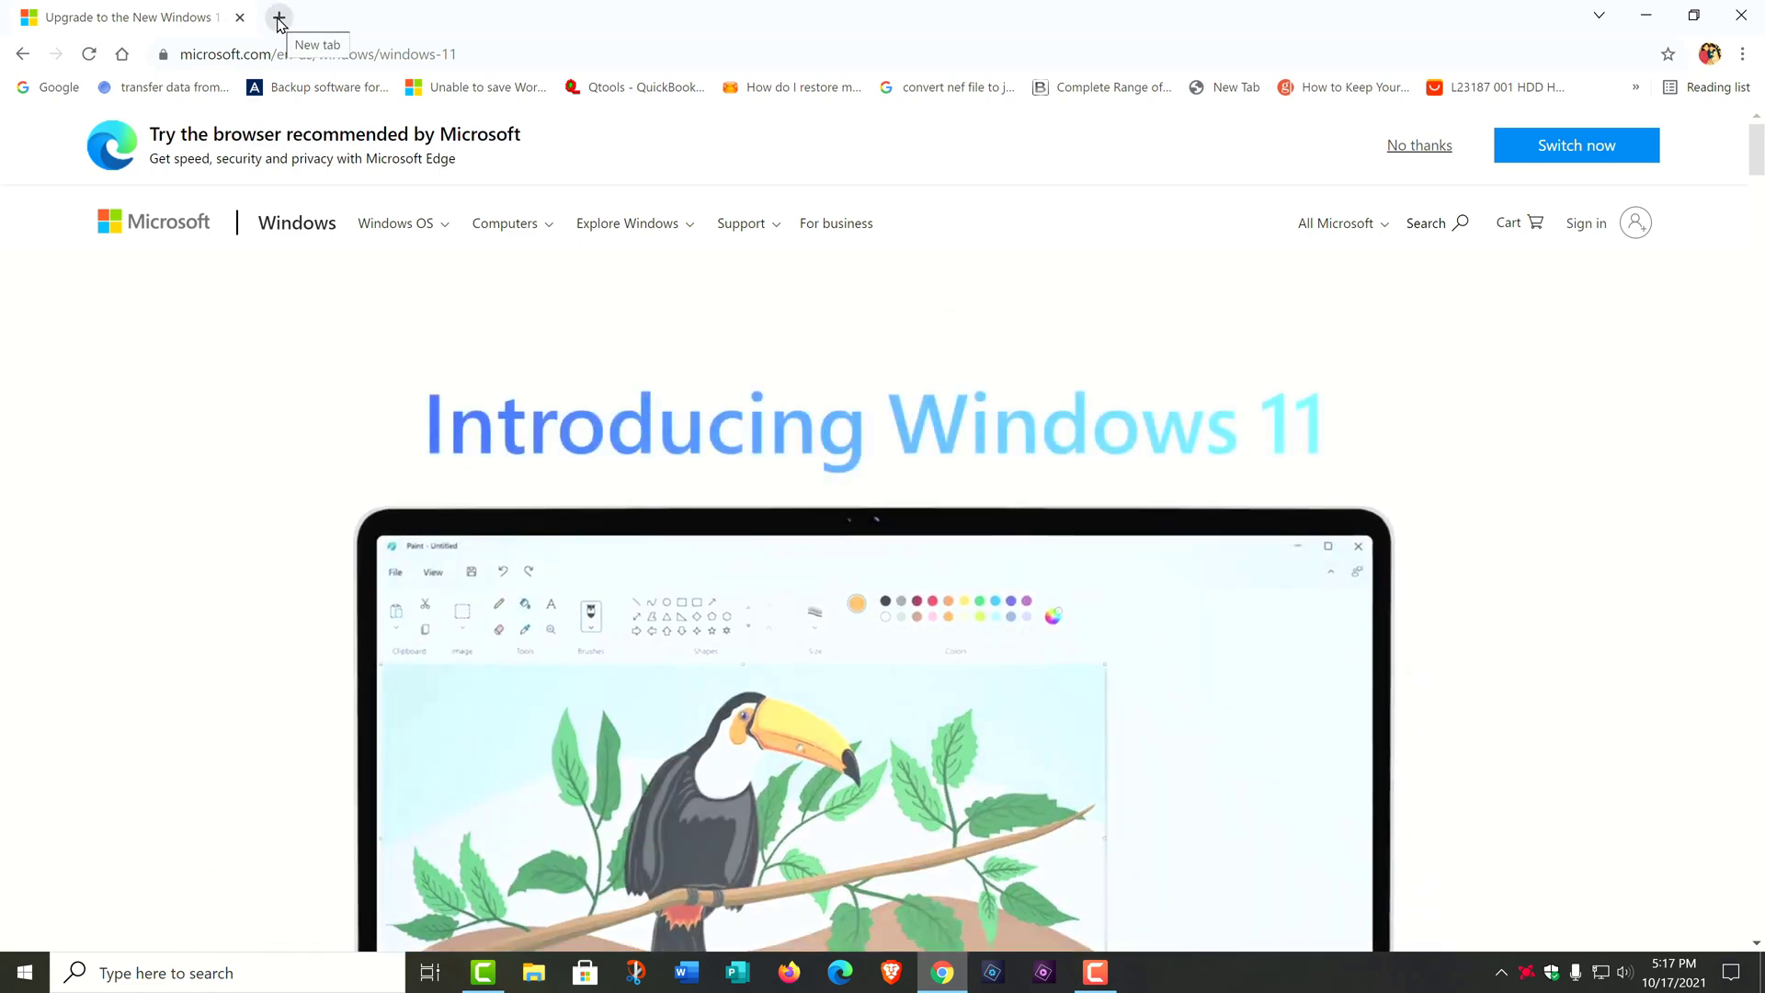
# In a new tab, find Microsoft's Download Windows 11 page, download the media creation tool and run it.
pyautogui.click(278, 20)
pyautogui.click(710, 434)
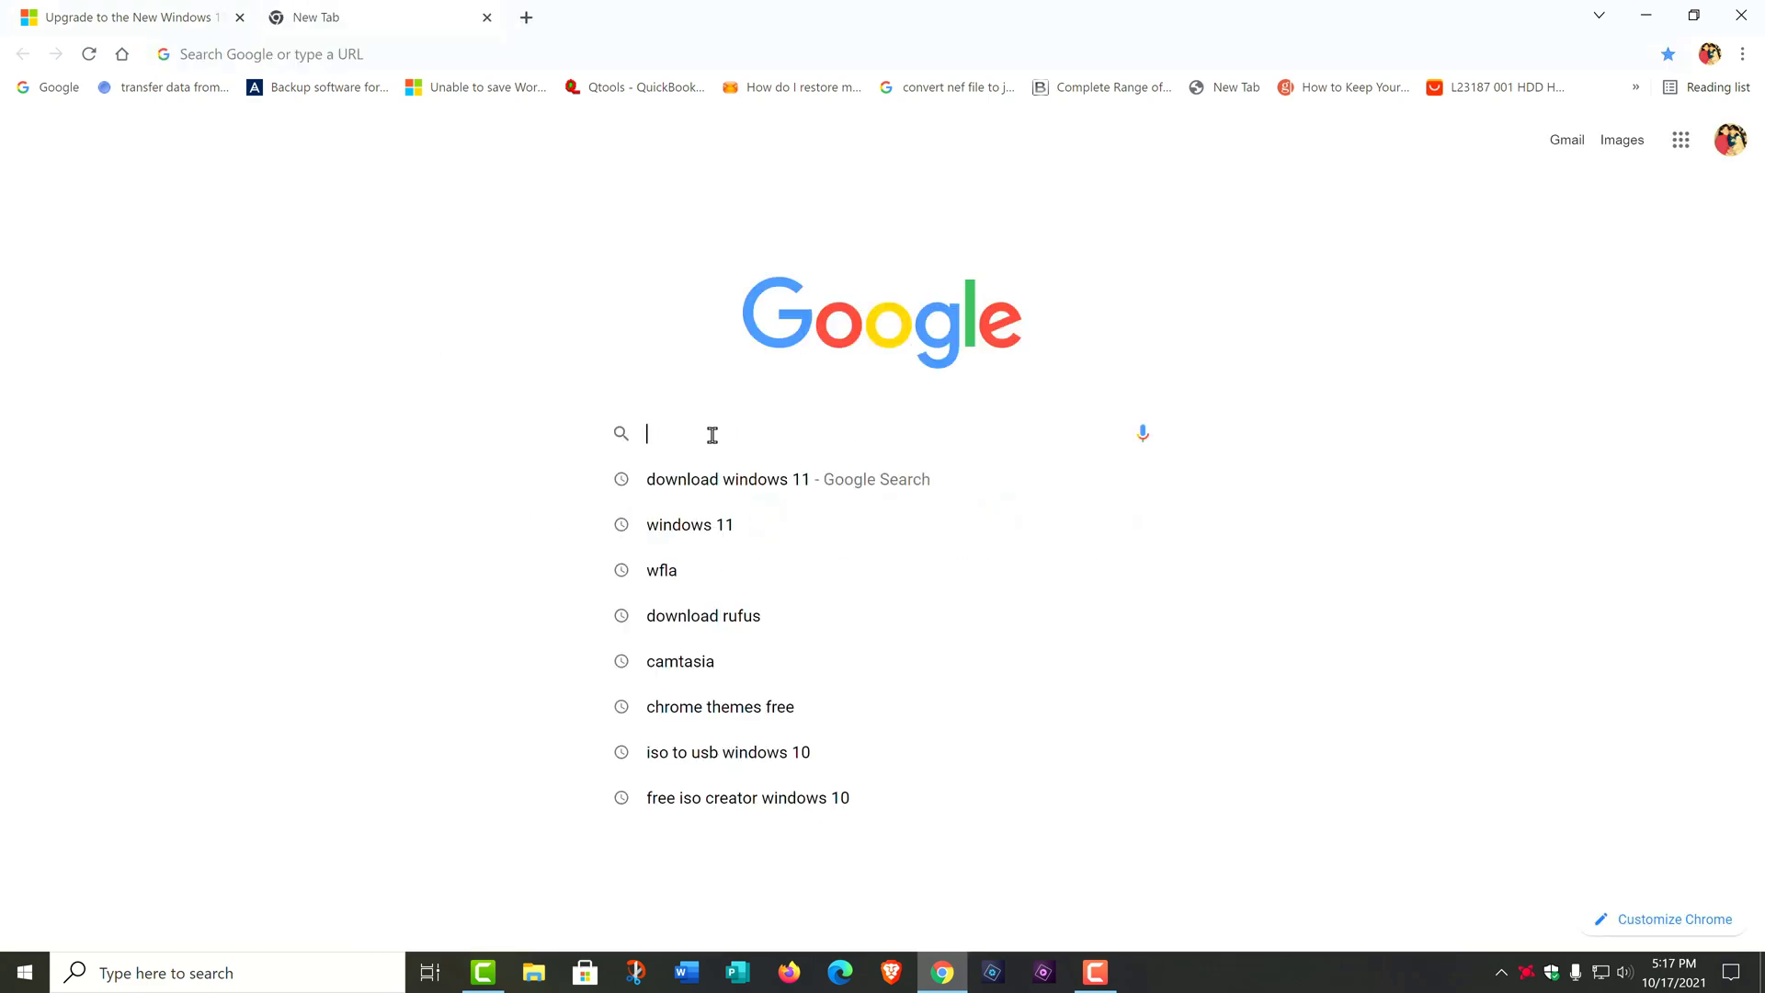
pyautogui.click(729, 494)
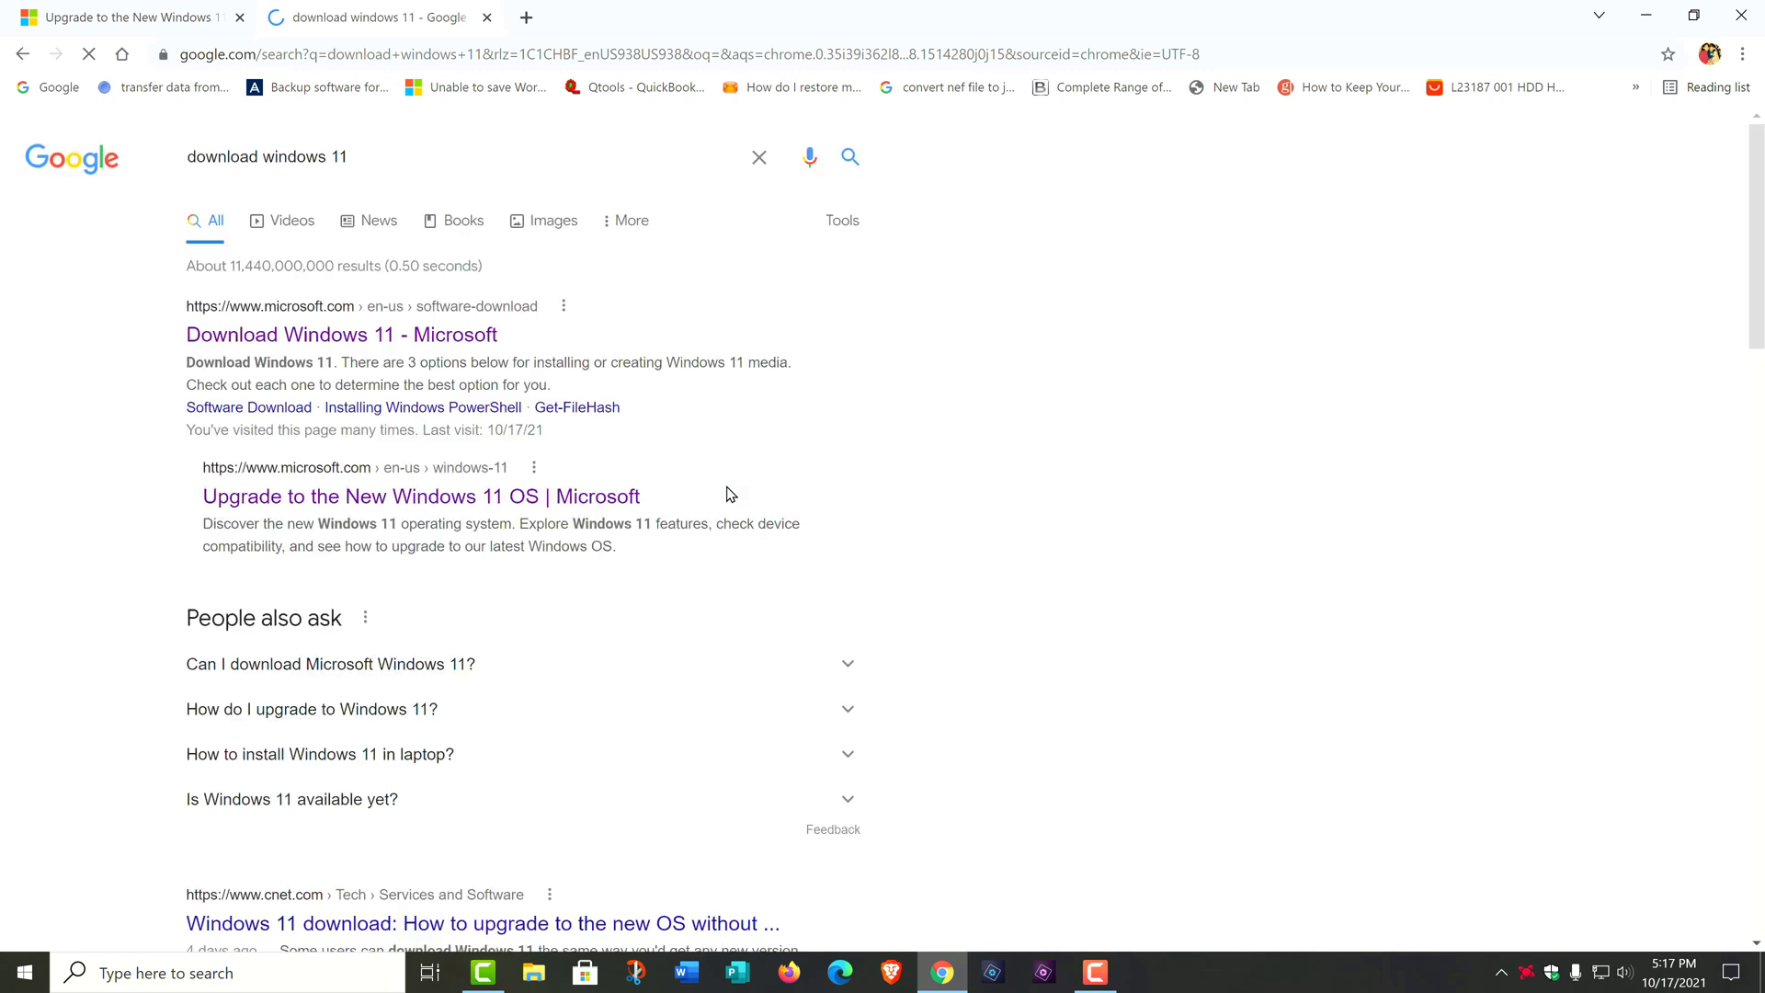
pyautogui.click(361, 338)
pyautogui.scroll(-6, 495, 465)
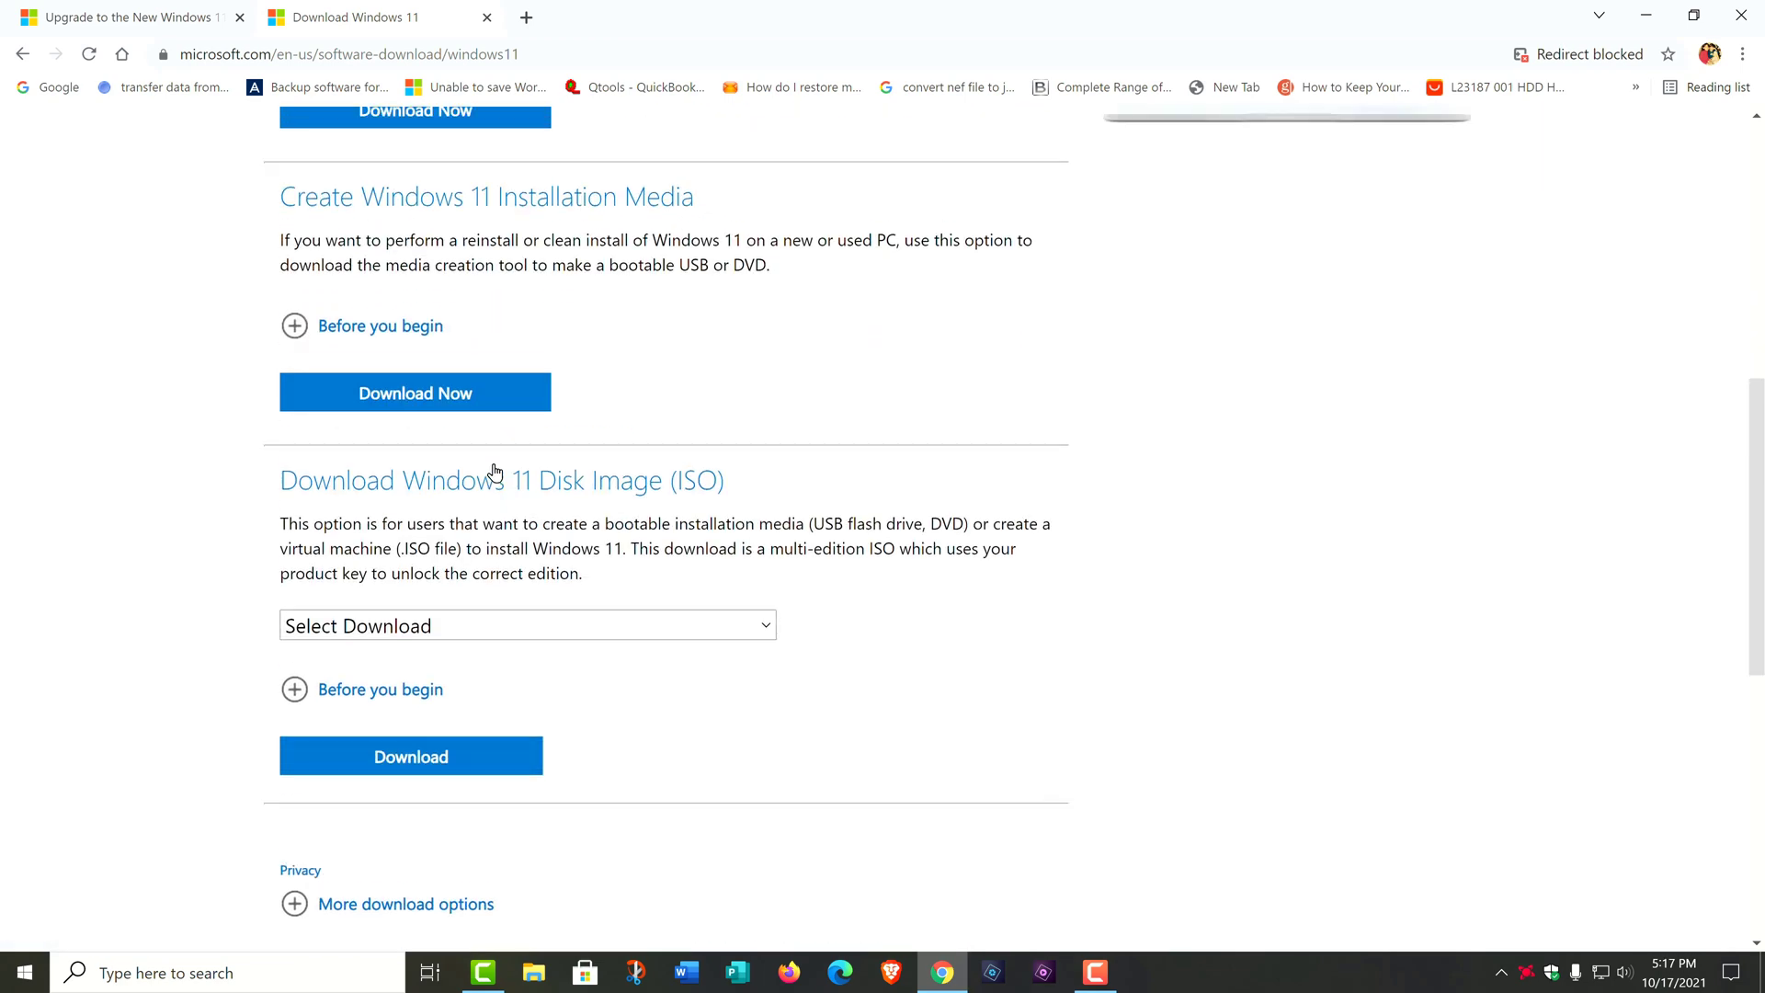
pyautogui.scroll(3, 495, 471)
pyautogui.scroll(-2, 494, 465)
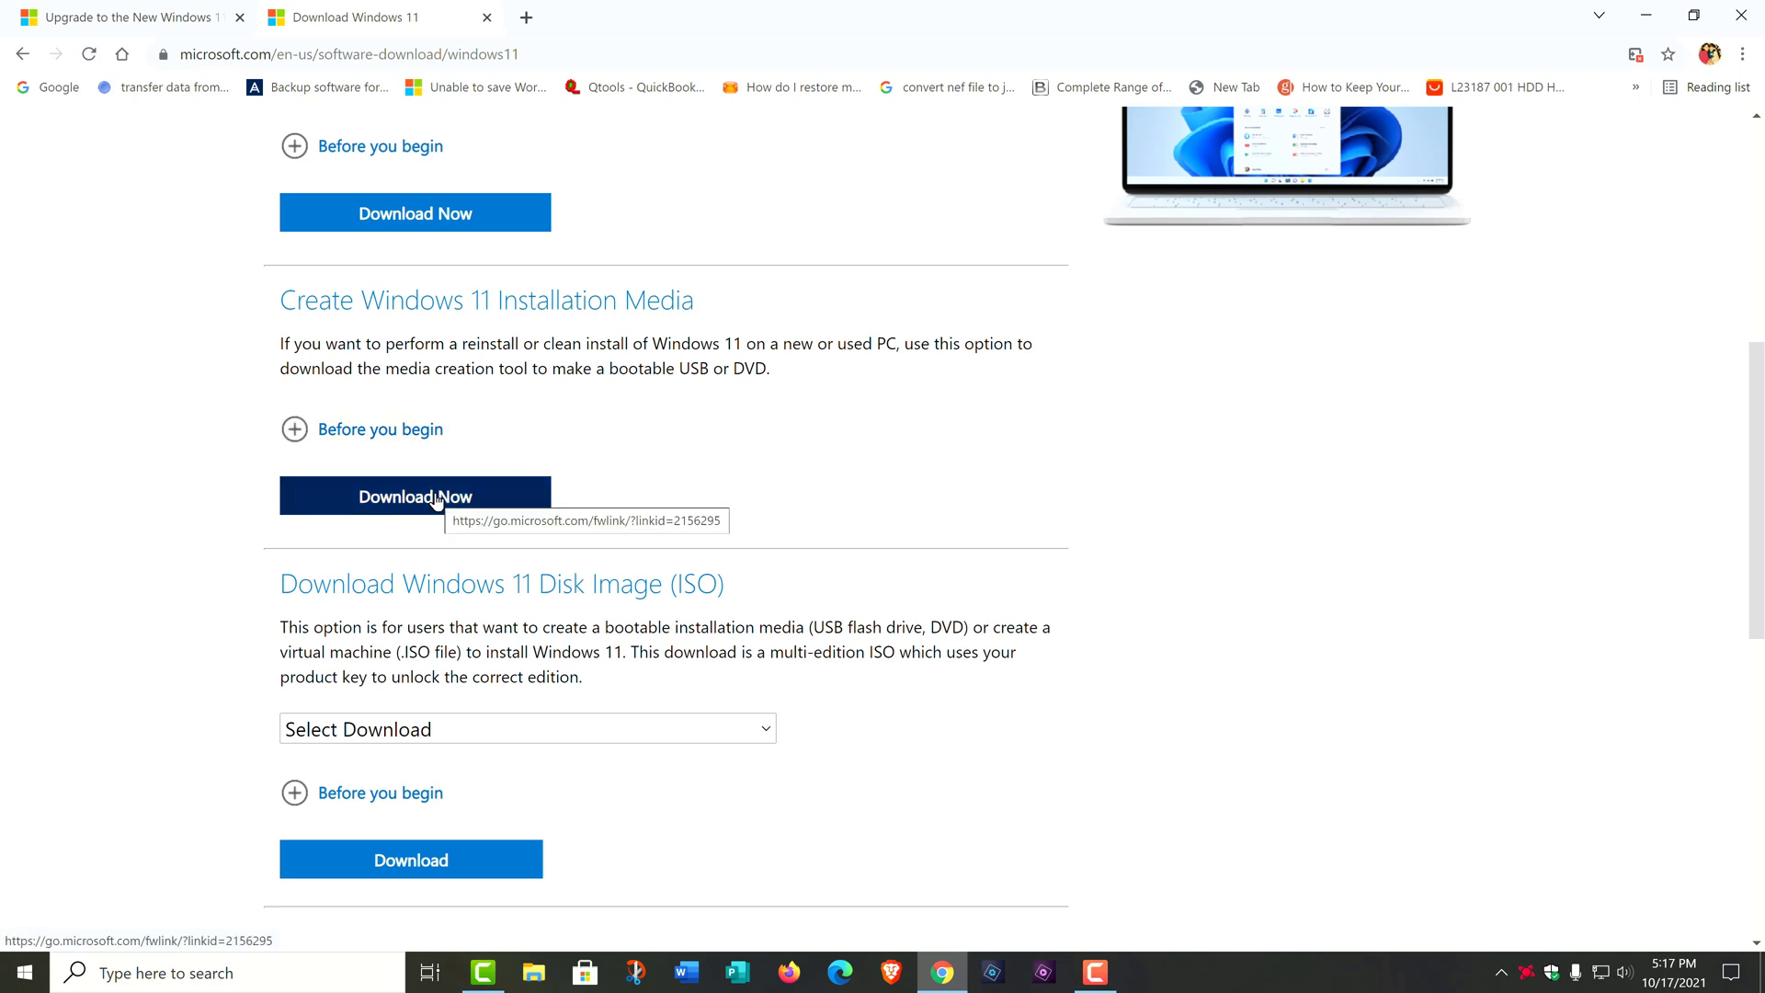
pyautogui.click(474, 496)
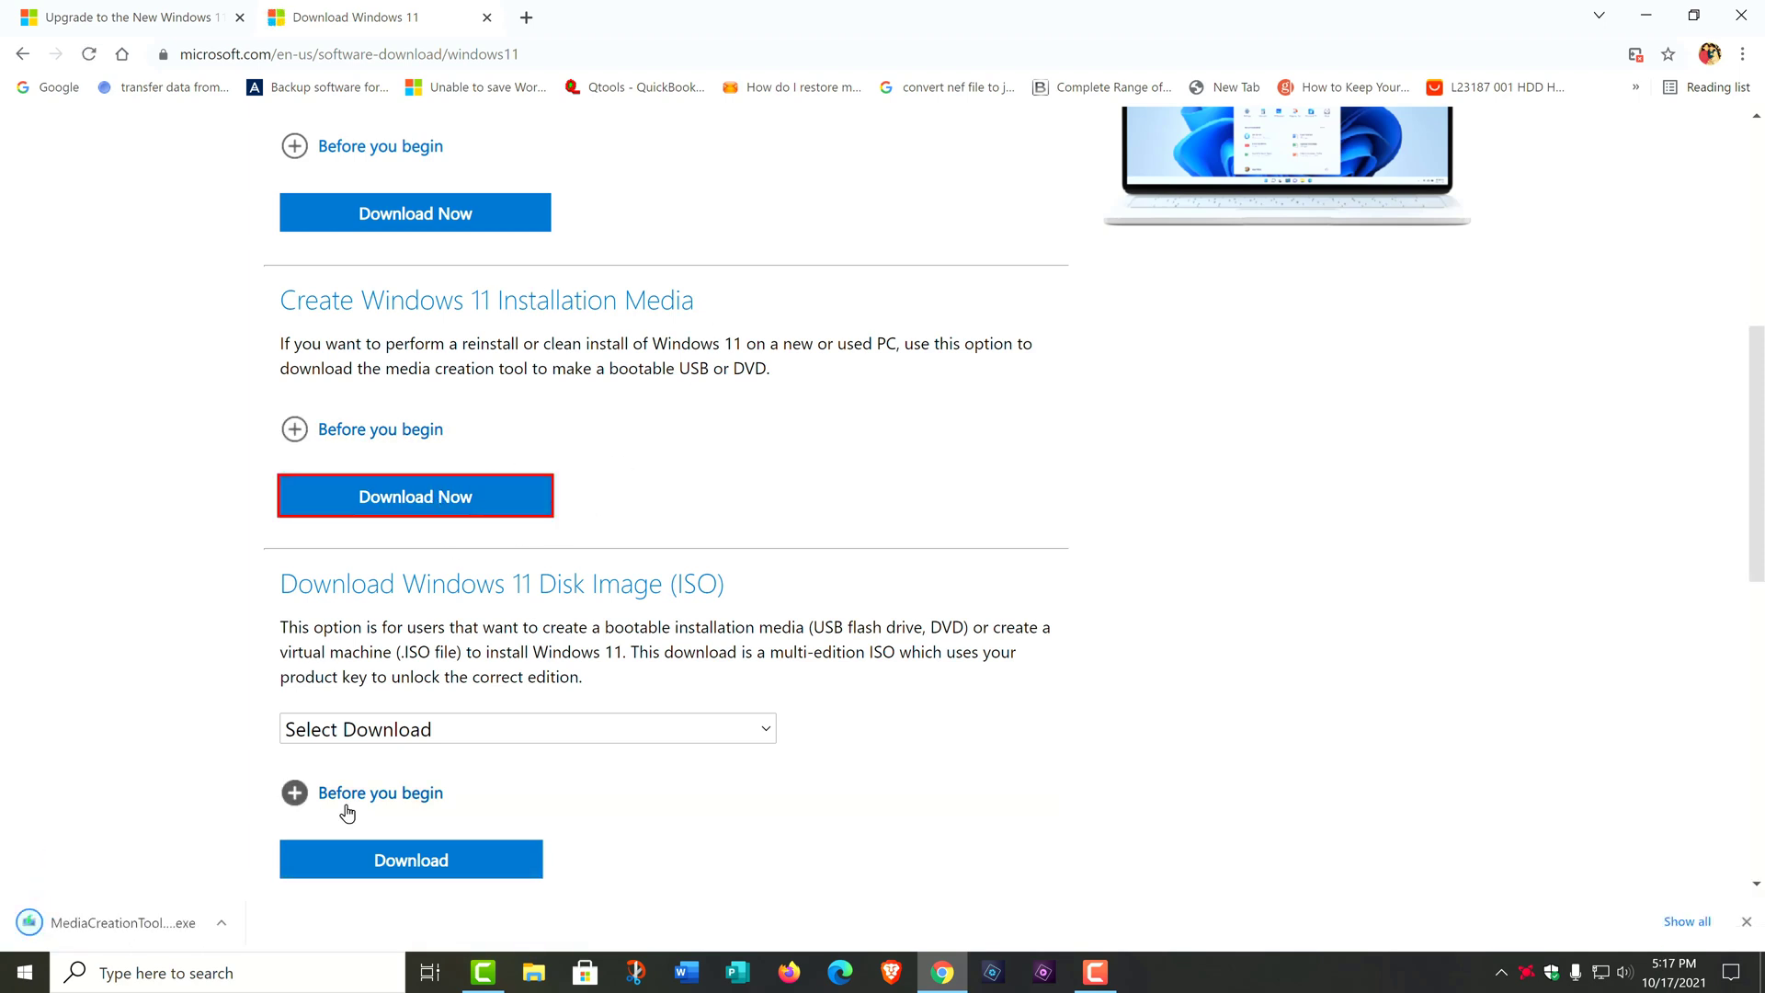
pyautogui.click(92, 922)
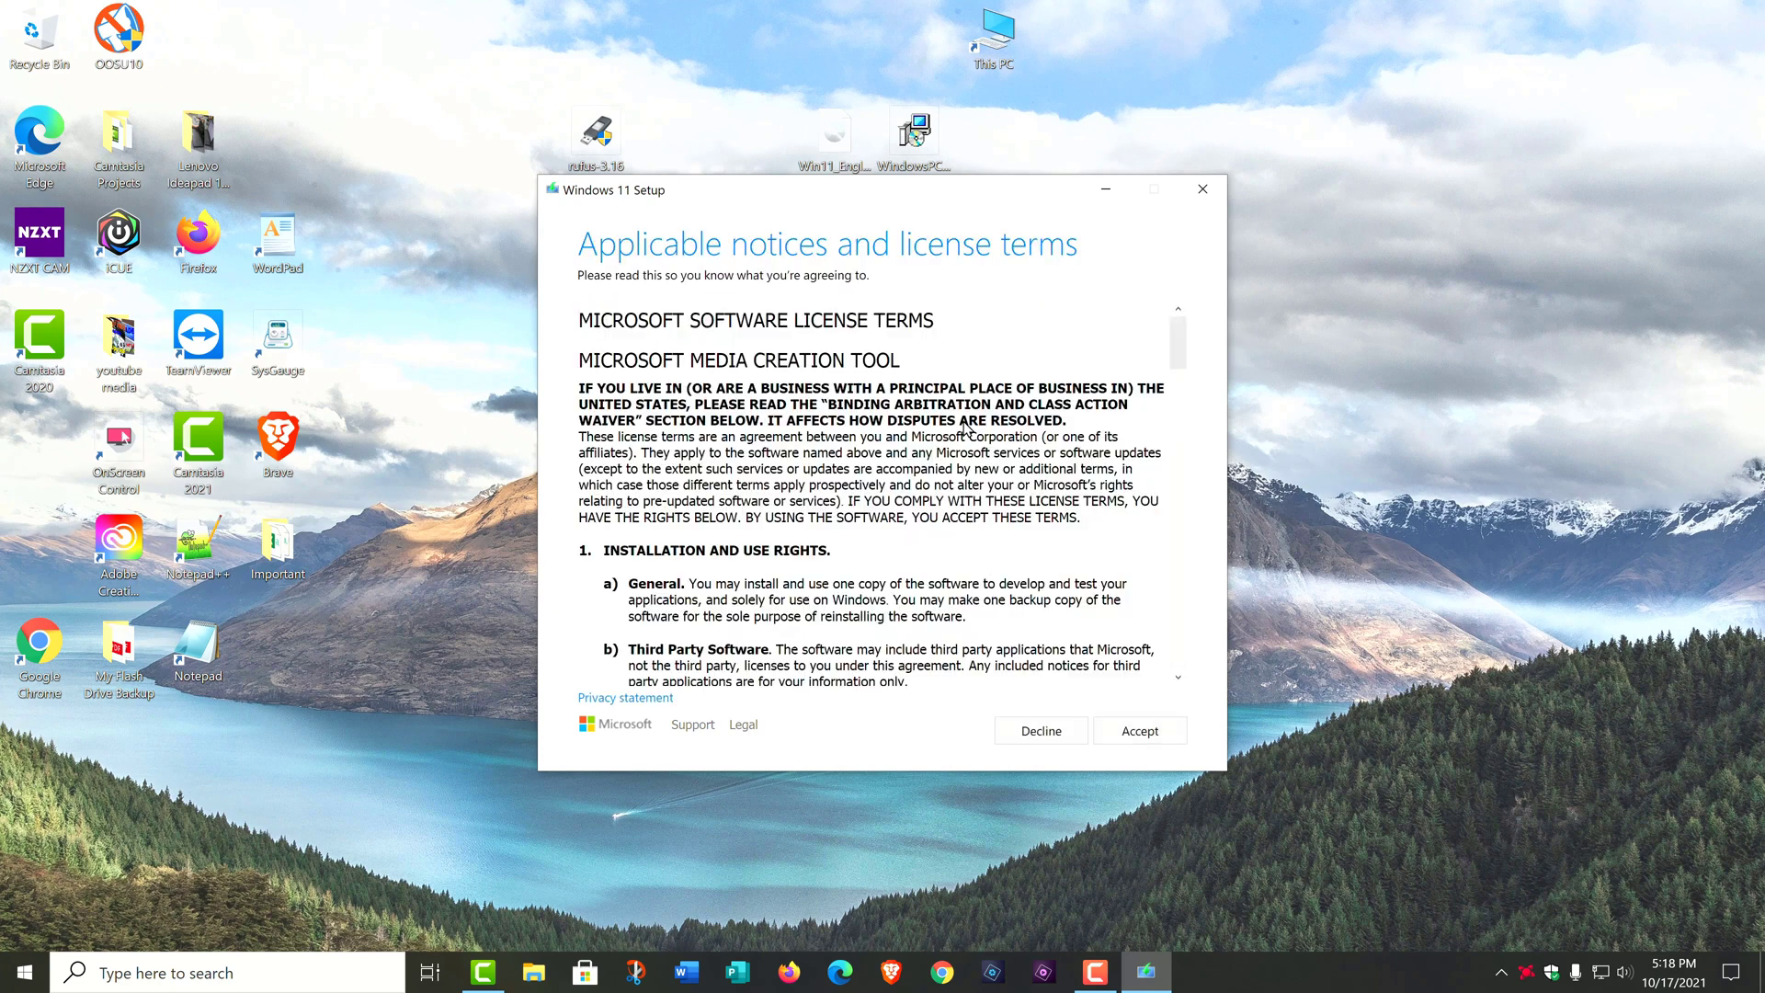
# Accept the license and manually keep English (United States) as the language and Windows 11 as the edition.
pyautogui.click(1114, 731)
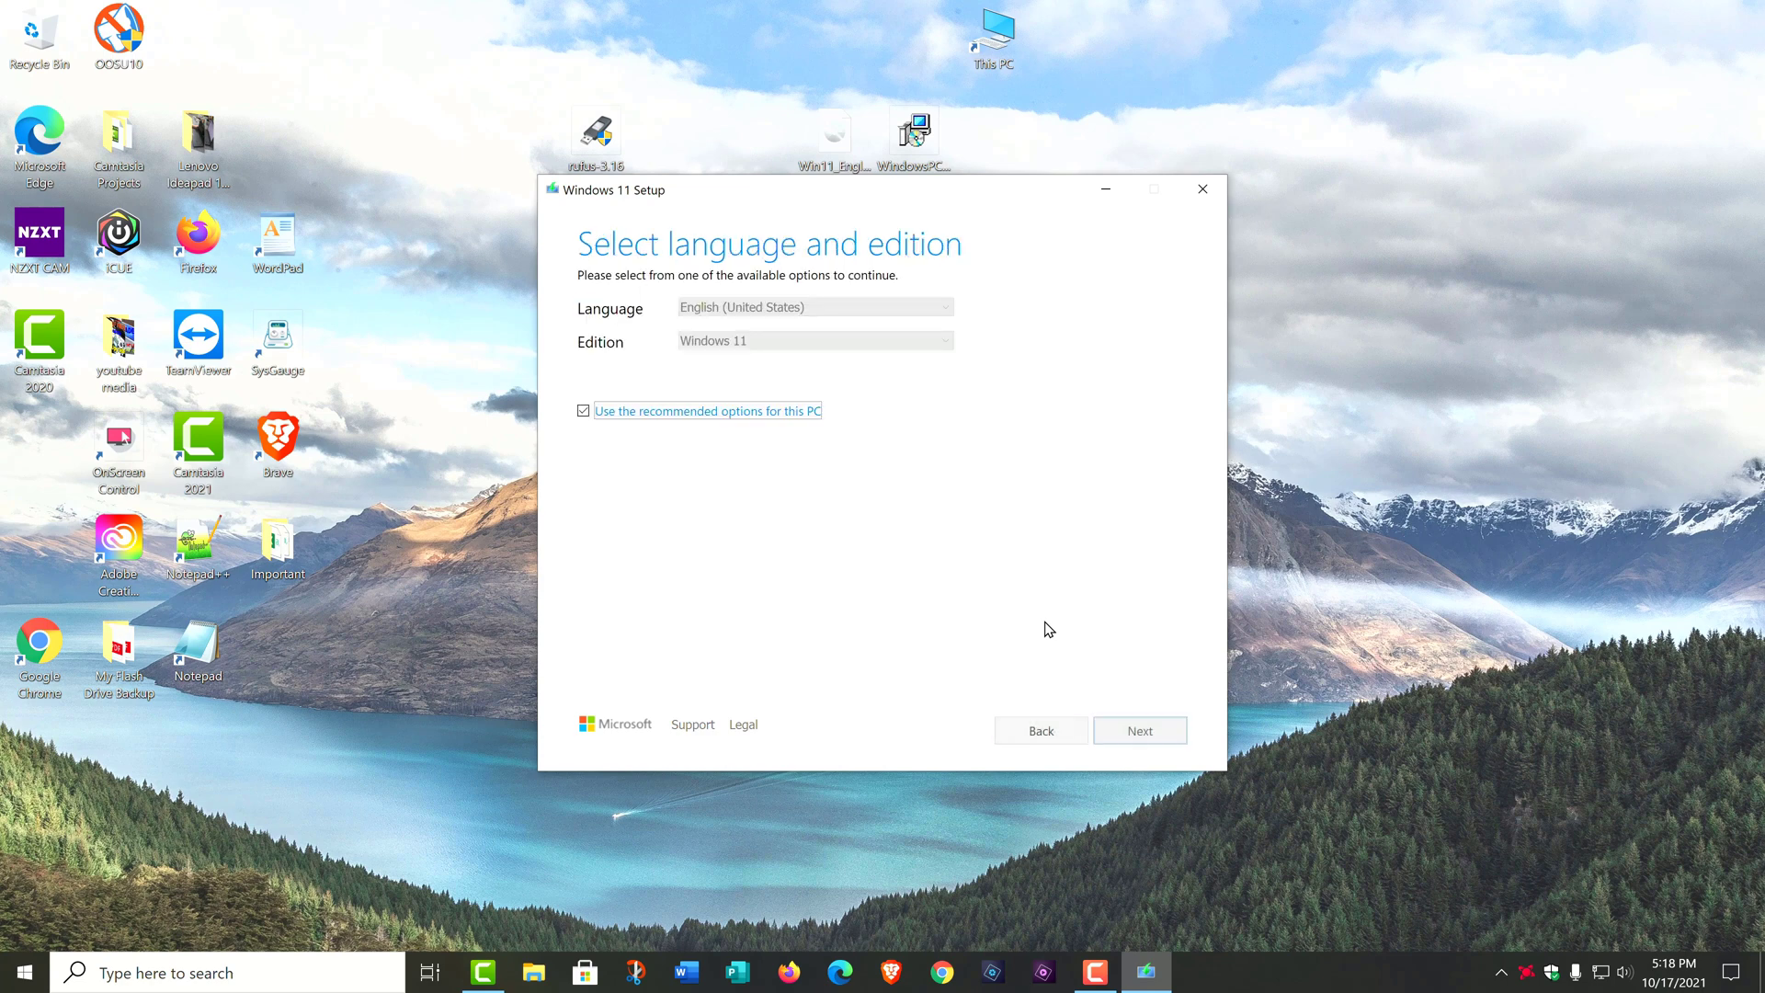
pyautogui.click(584, 412)
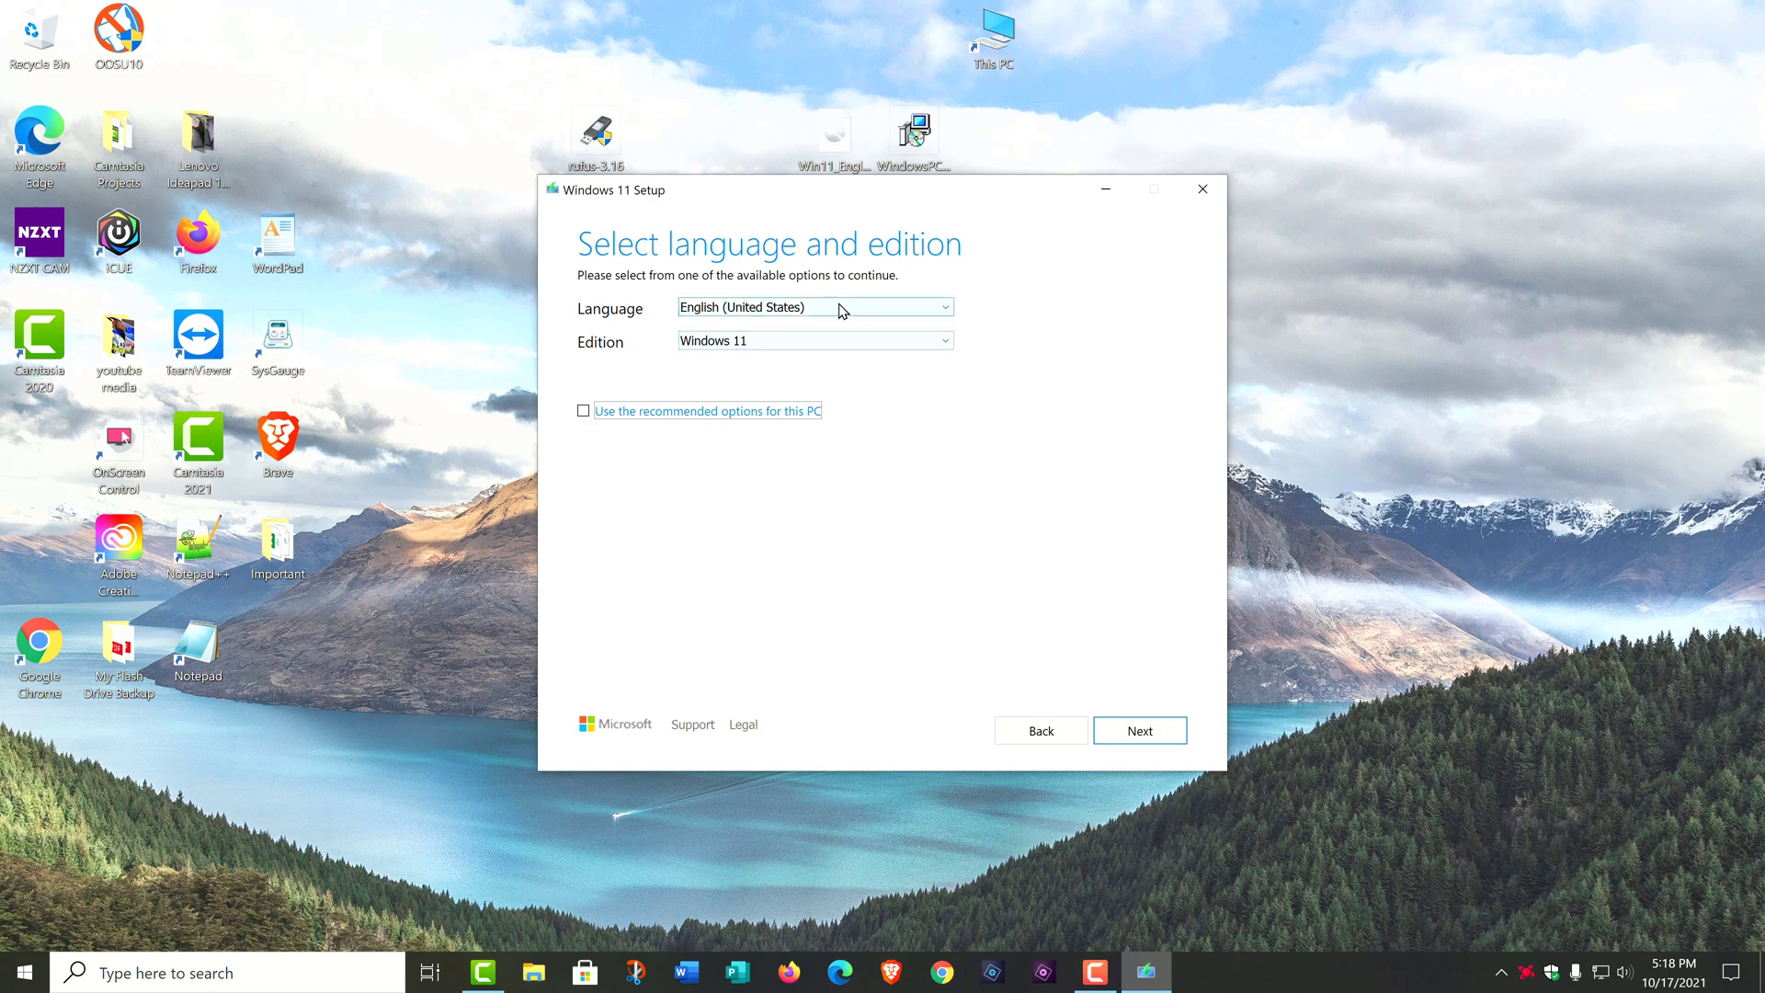
pyautogui.click(827, 341)
pyautogui.click(805, 362)
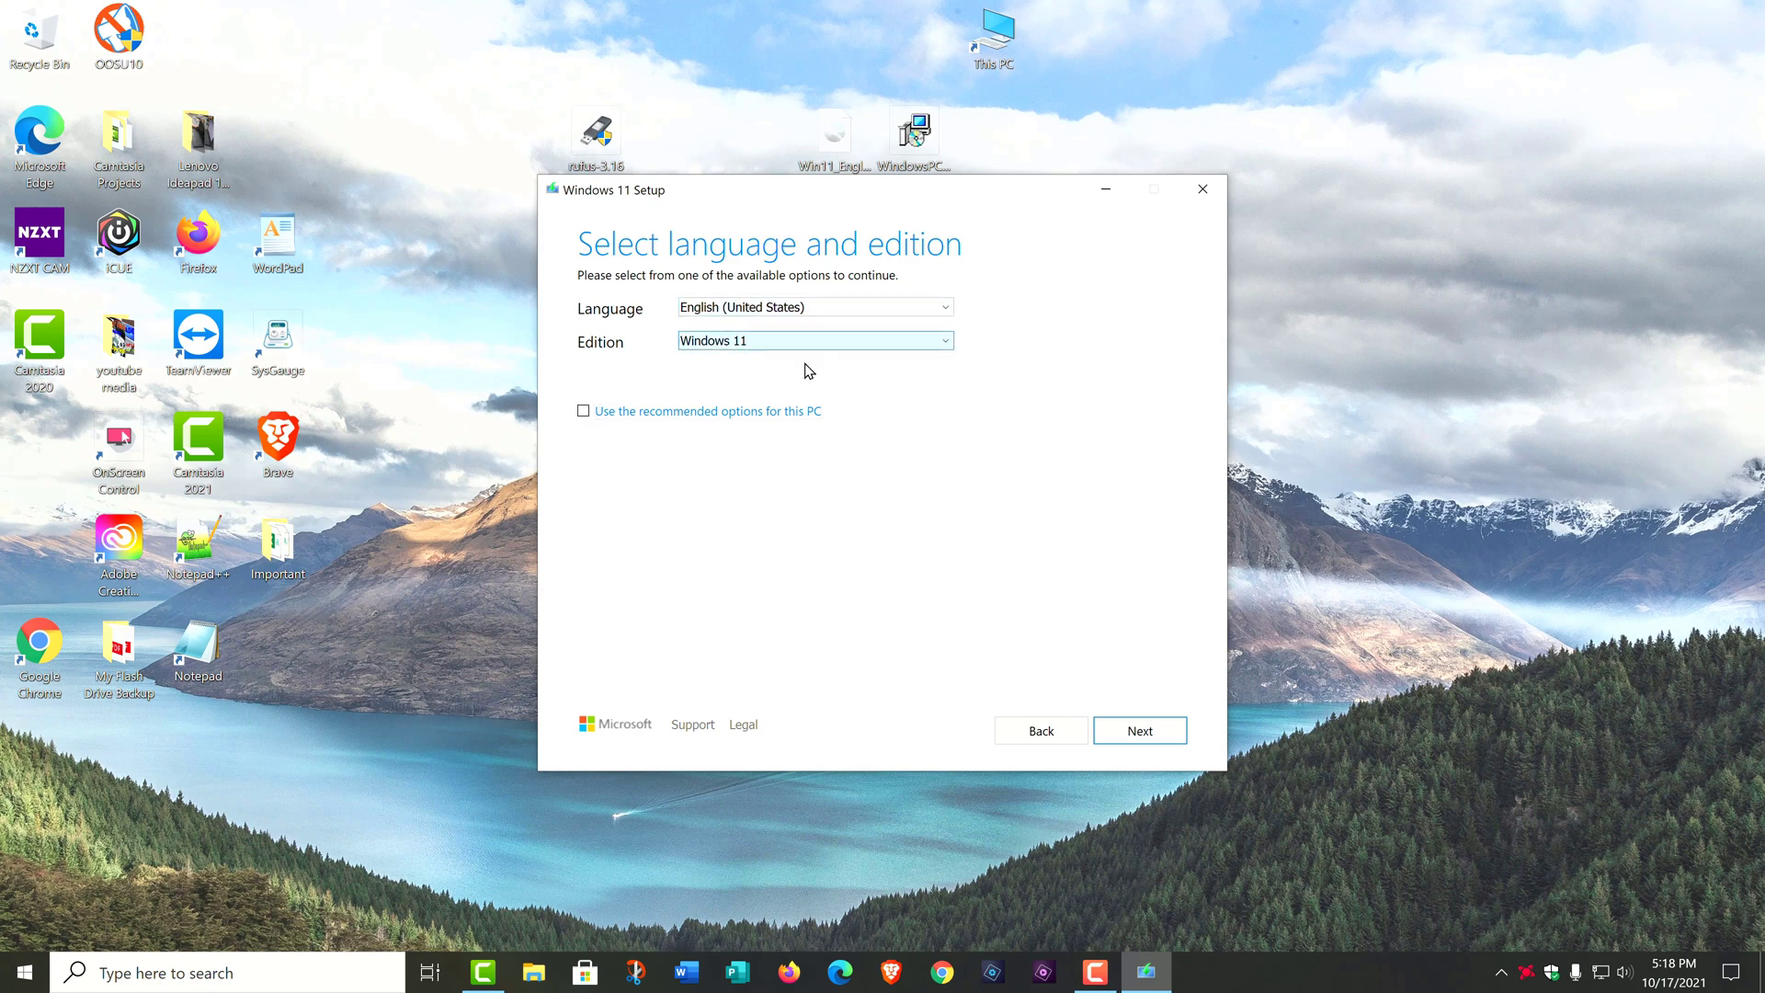
pyautogui.click(883, 307)
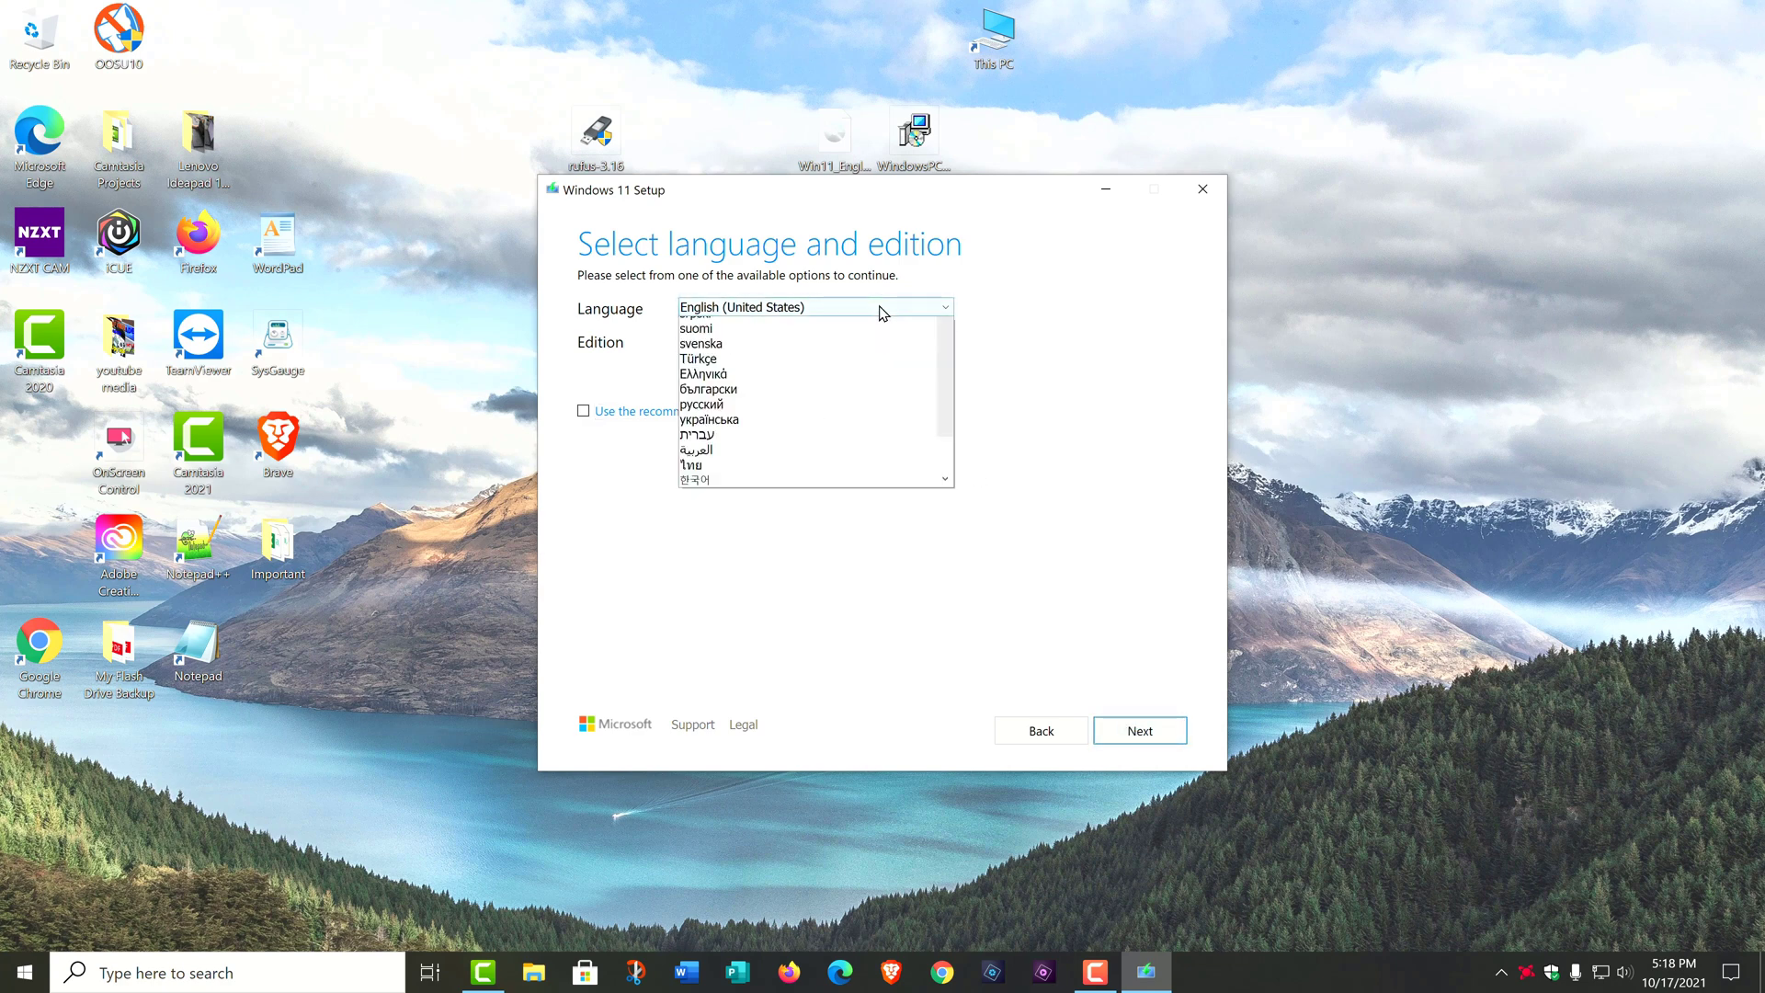
pyautogui.click(1045, 379)
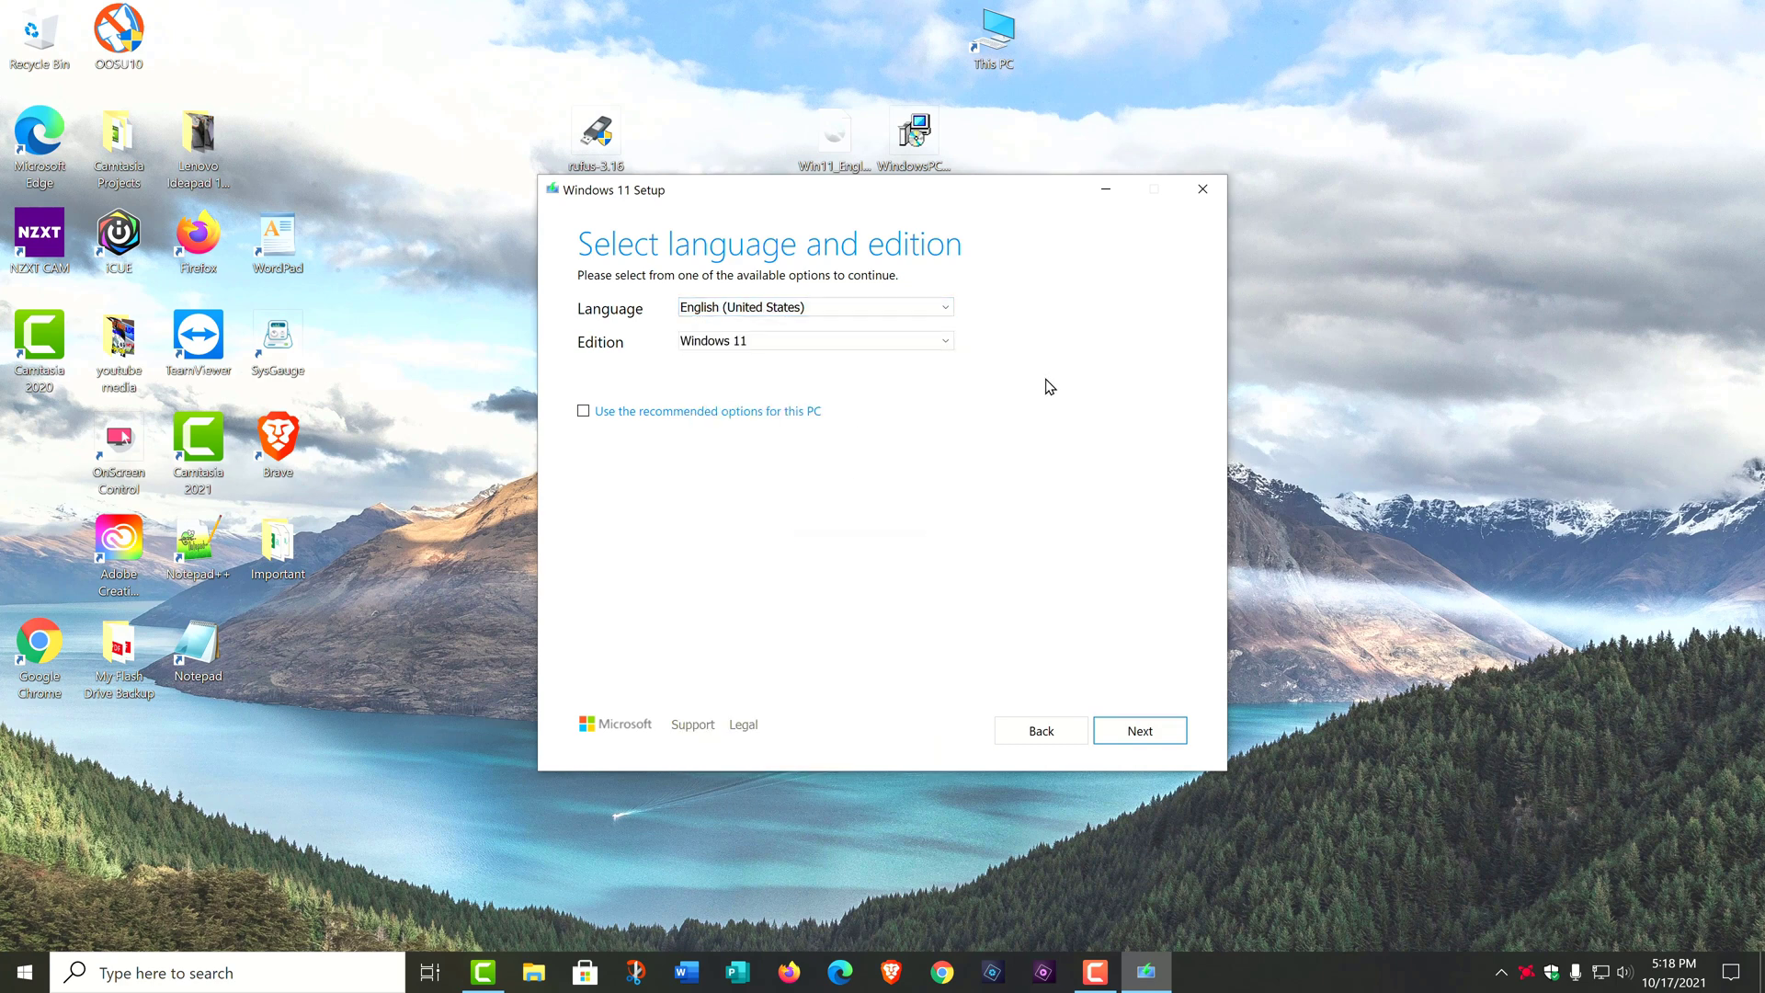
pyautogui.click(1140, 732)
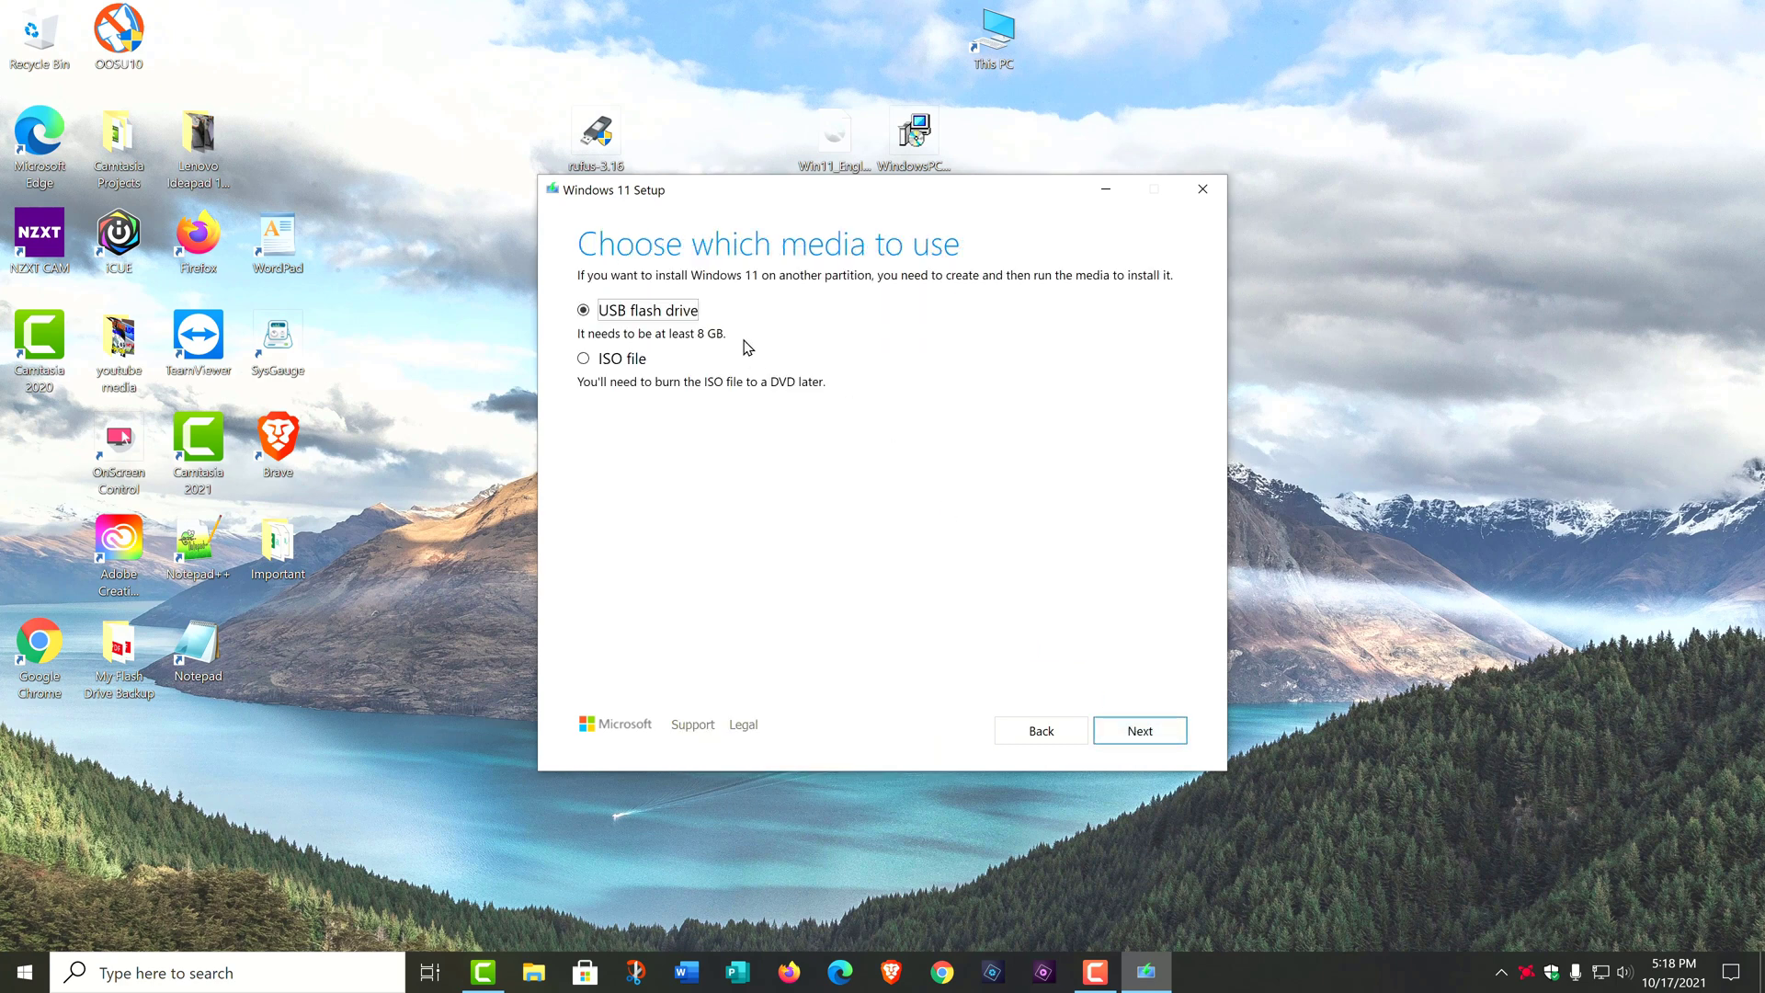
# Choose USB flash drive as the media and select drive F: (Windows 11).
pyautogui.click(601, 312)
pyautogui.click(1140, 733)
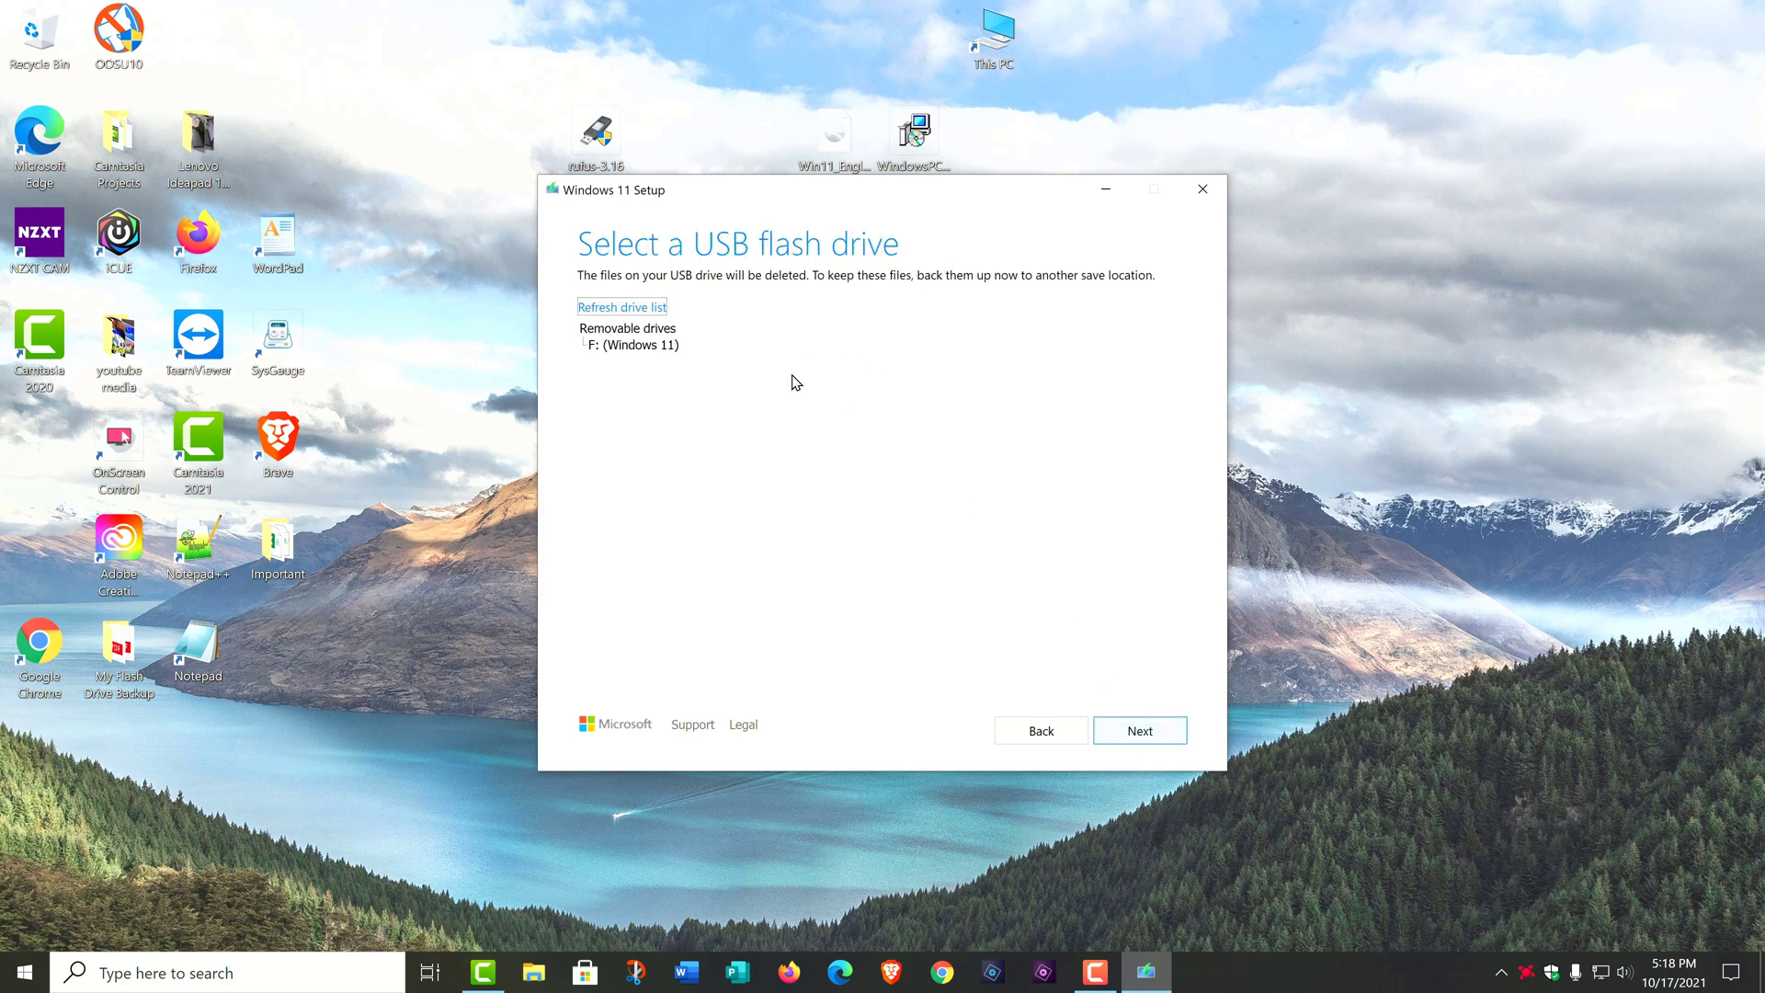
pyautogui.click(634, 346)
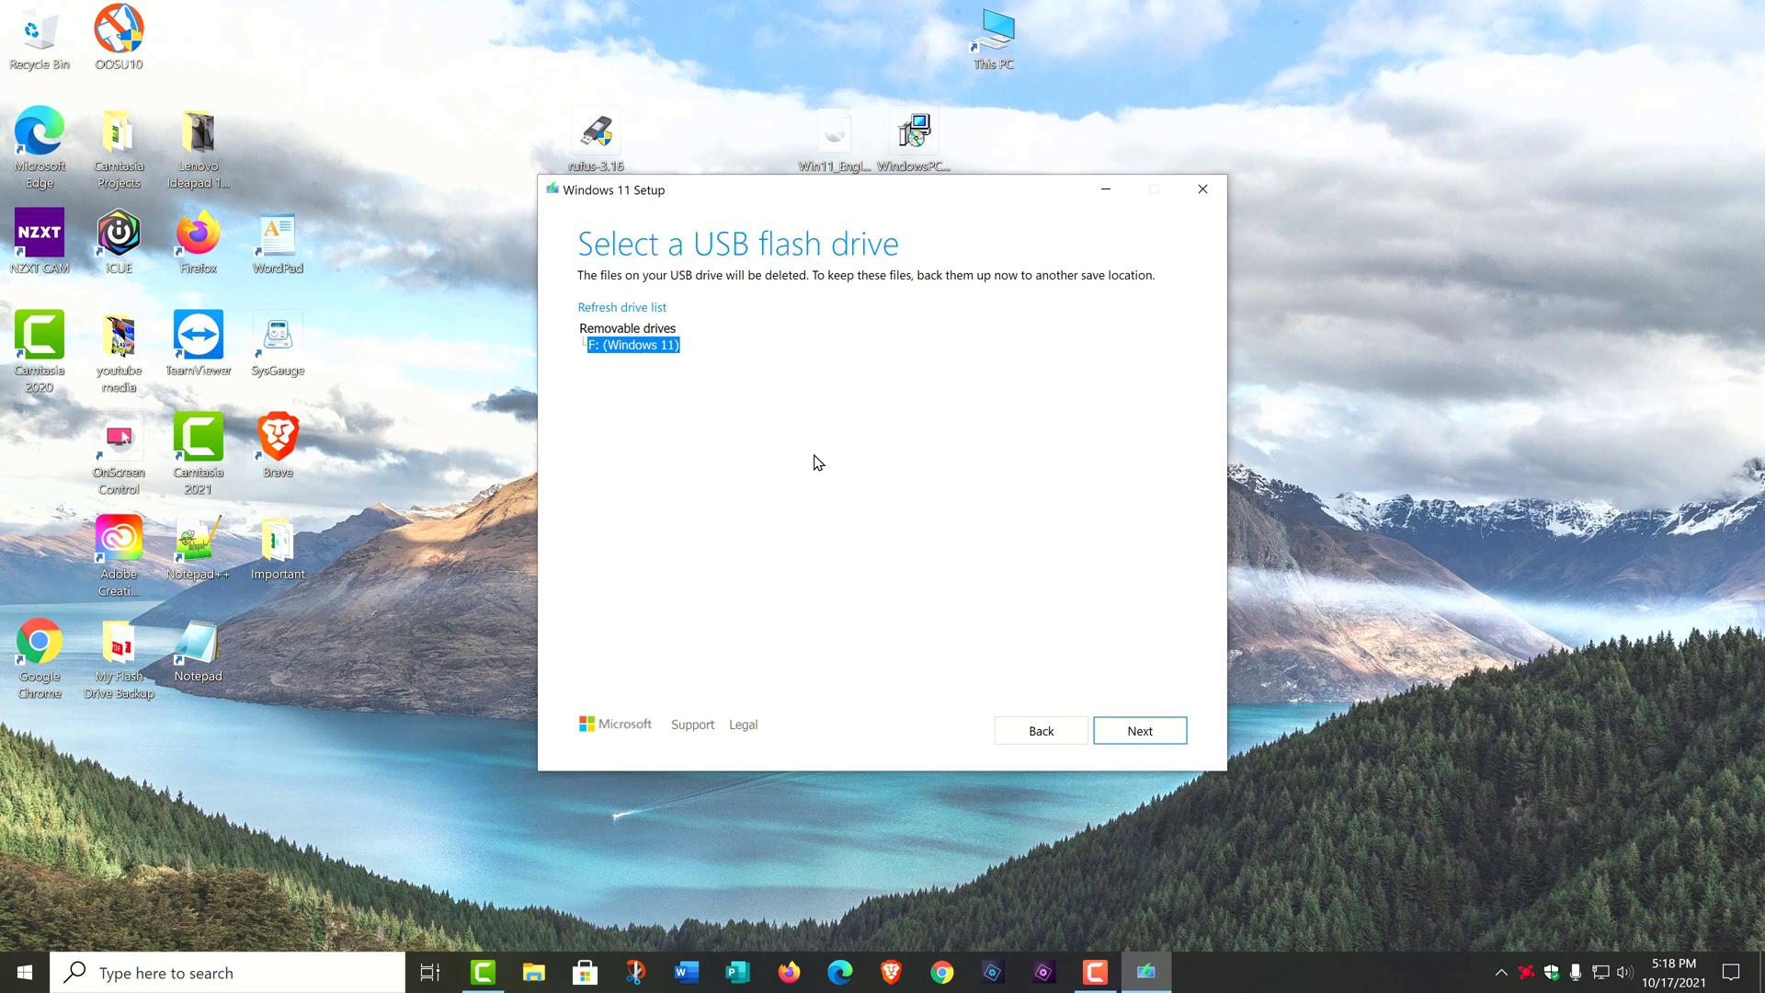
# Build the Windows 11 installation media on USB drive F: and let setup finish and close.
pyautogui.click(1137, 736)
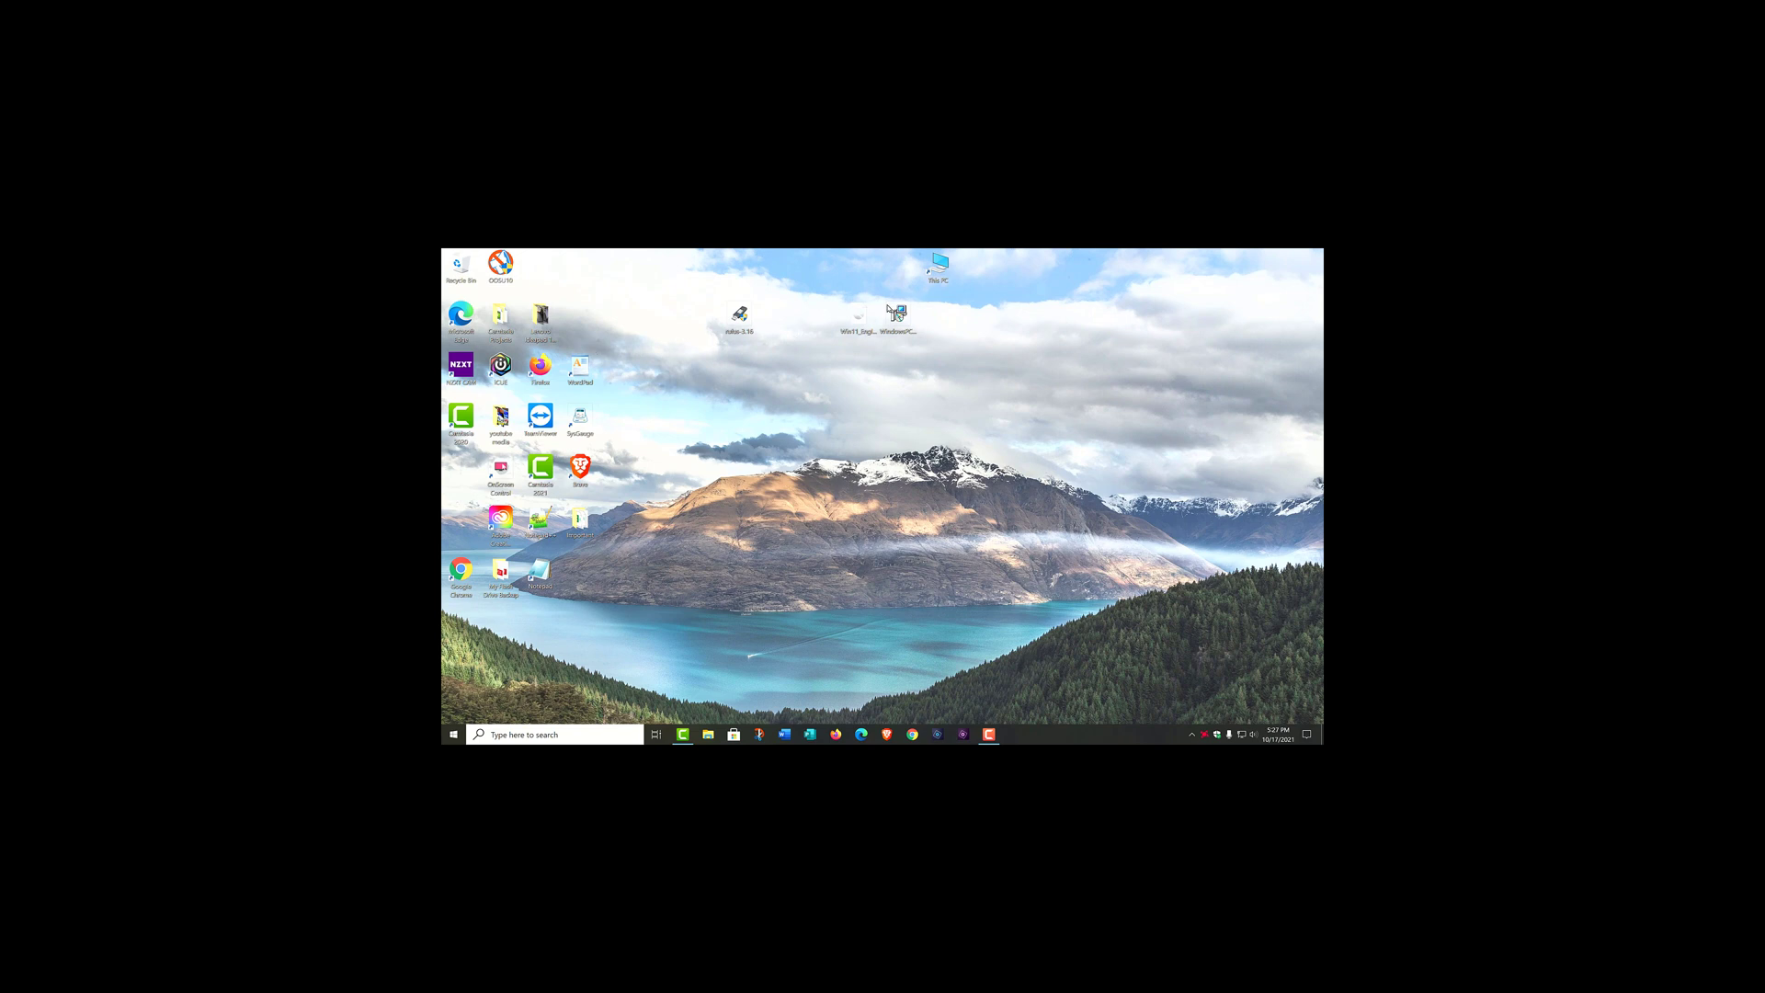
# Open This PC maximized and view the ESD-USB (F:) drive's properties and free space.
pyautogui.doubleClick(939, 275)
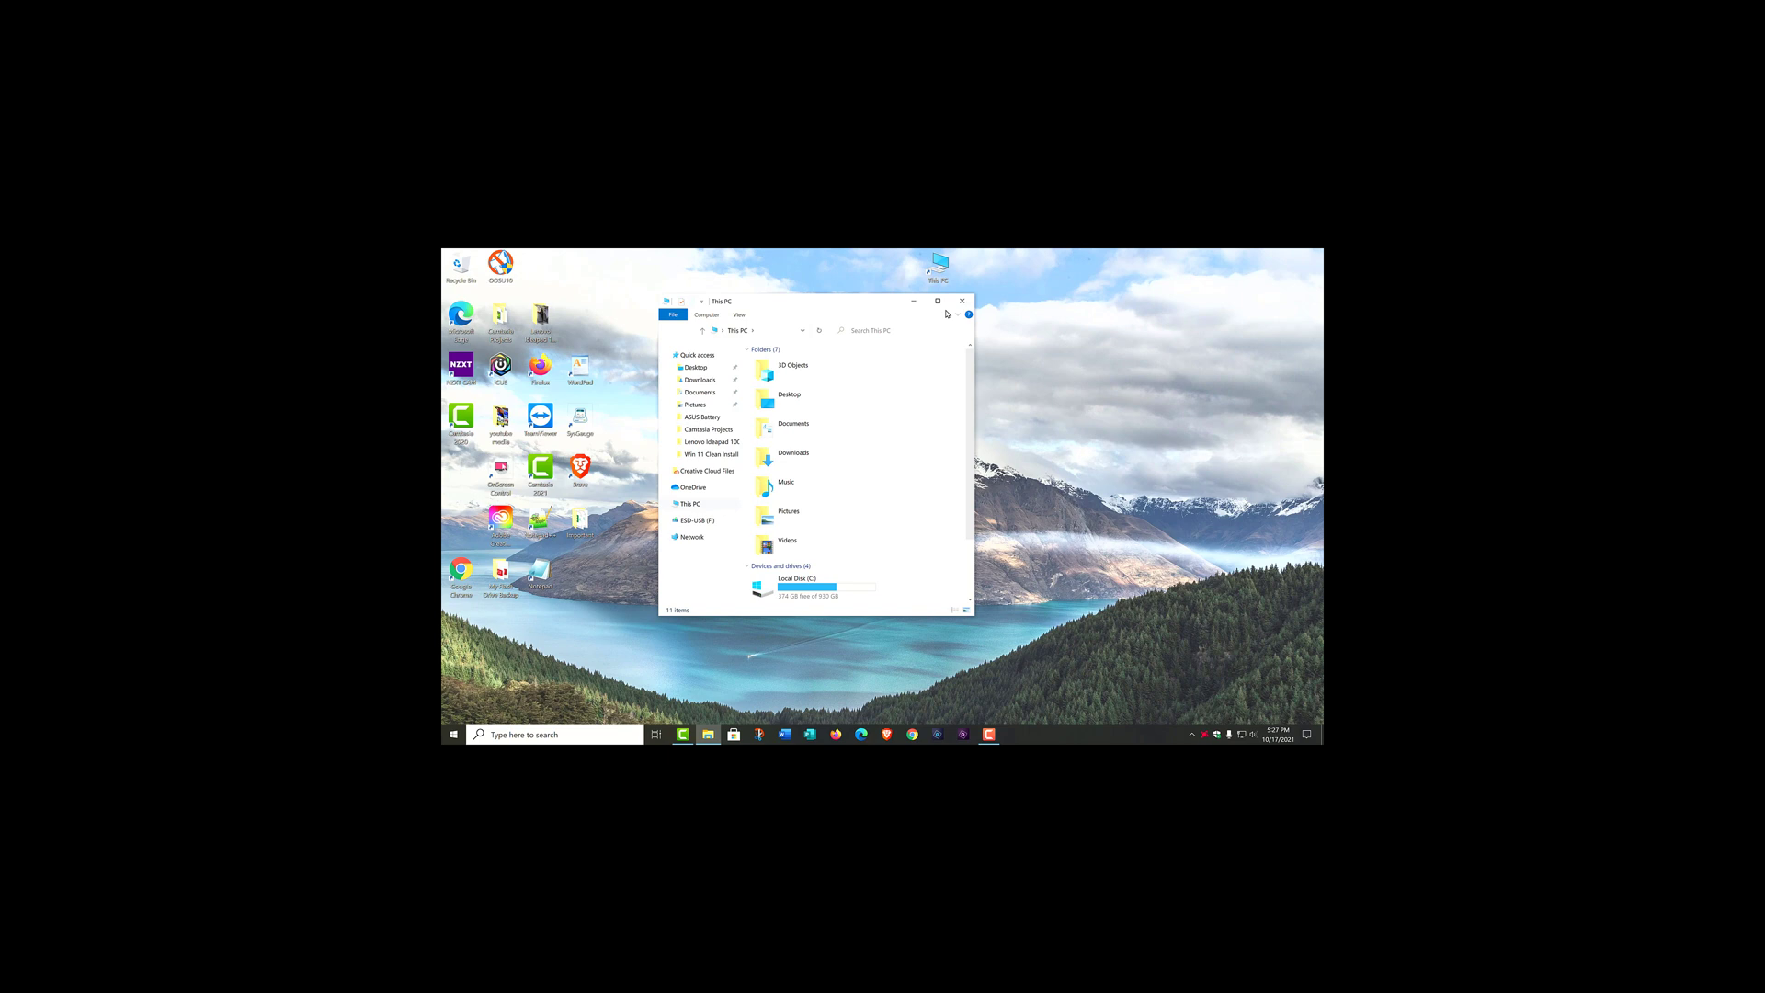
pyautogui.click(938, 301)
pyautogui.rightClick(967, 394)
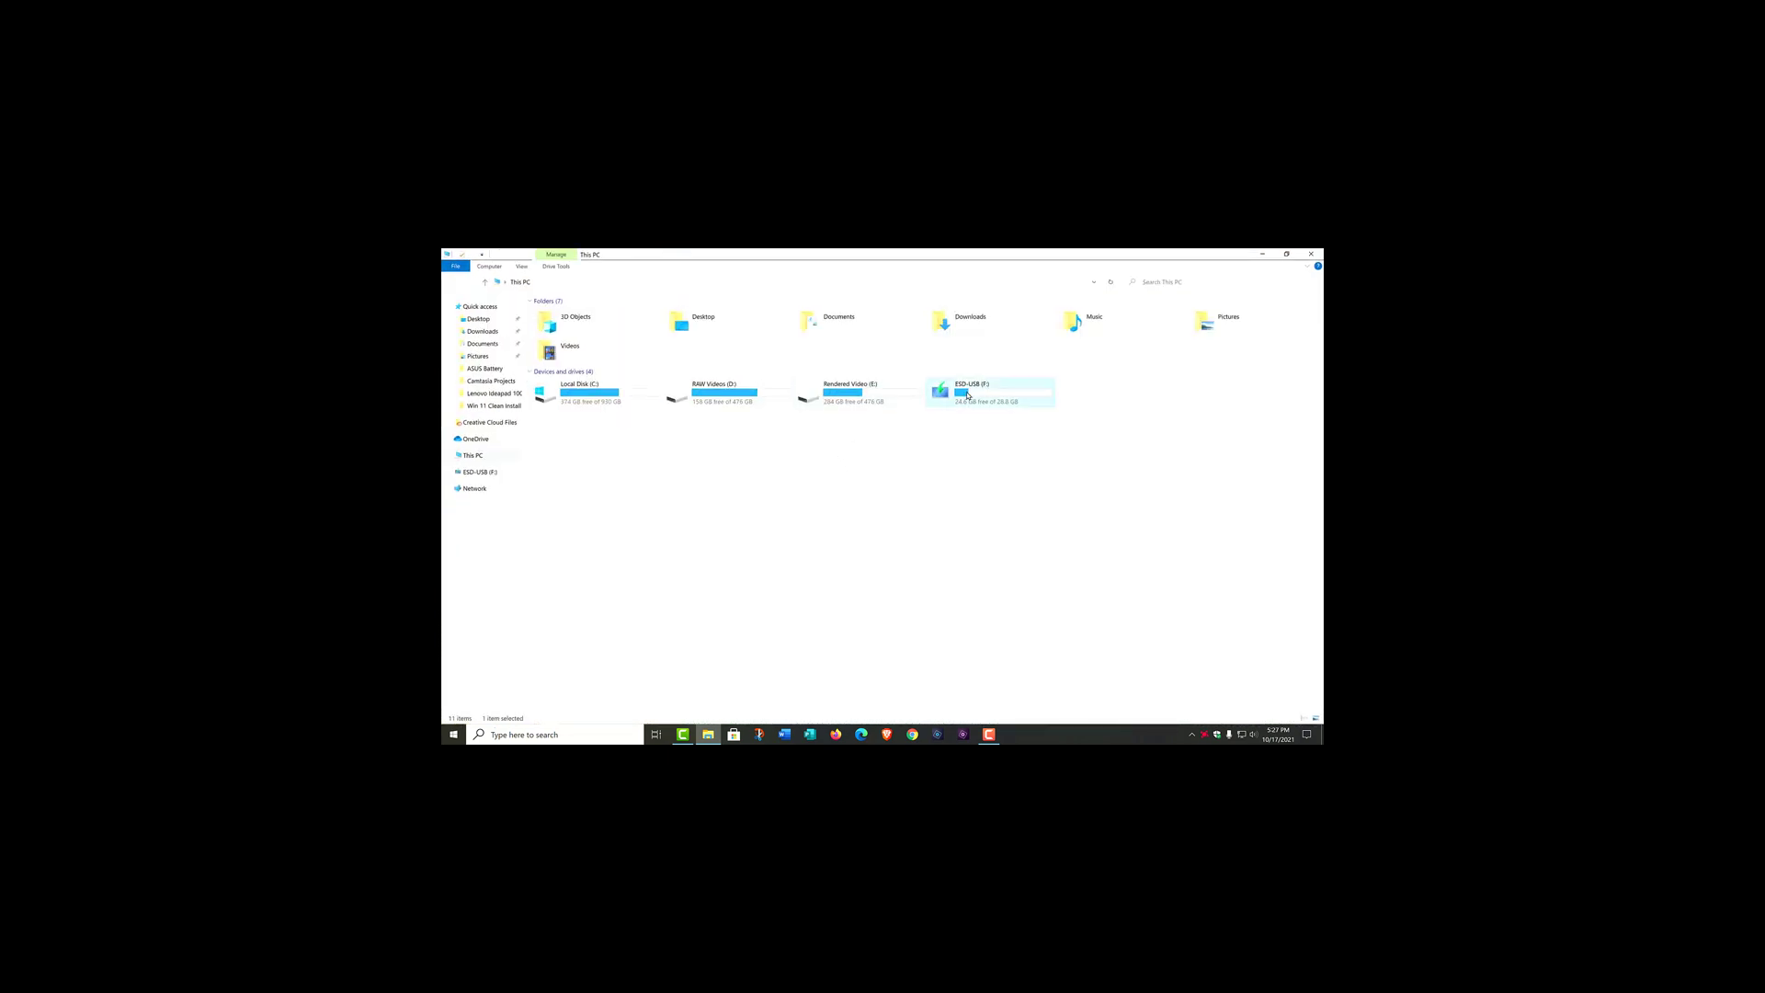
pyautogui.click(997, 593)
# Close File Explorer and select the Windows 11 disk image (ISO) on the download page.
pyautogui.click(1311, 253)
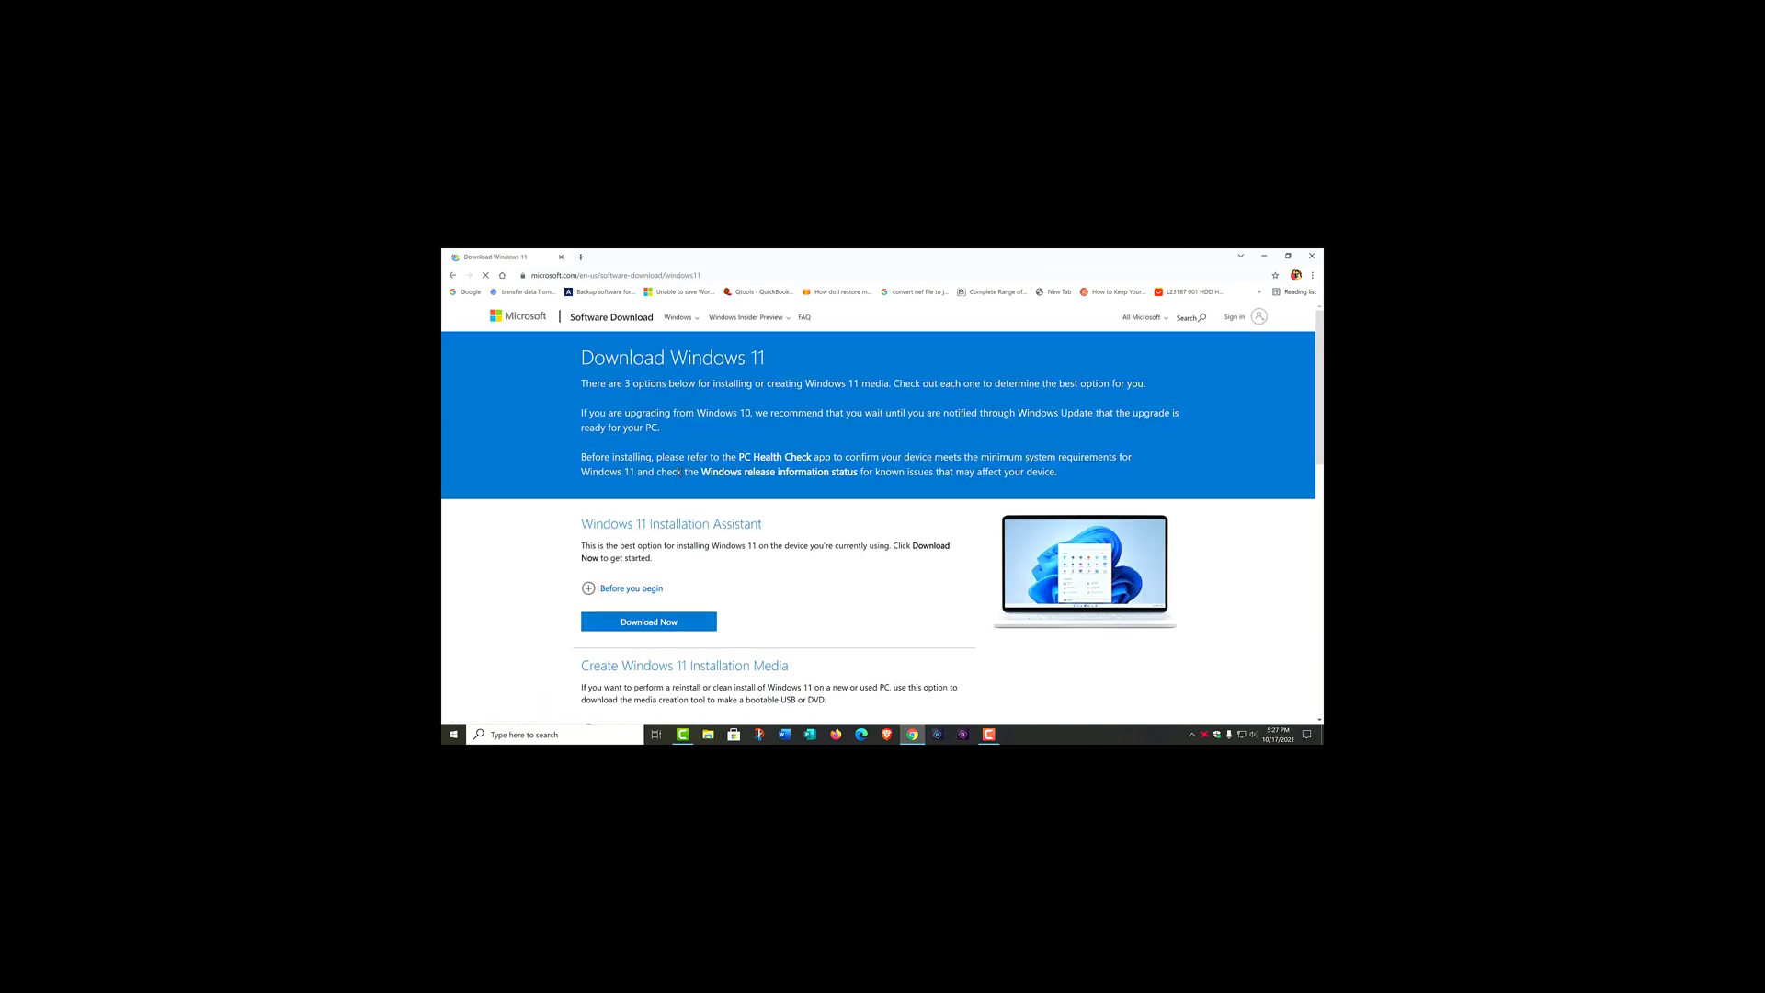
pyautogui.scroll(-1, 649, 432)
pyautogui.click(662, 562)
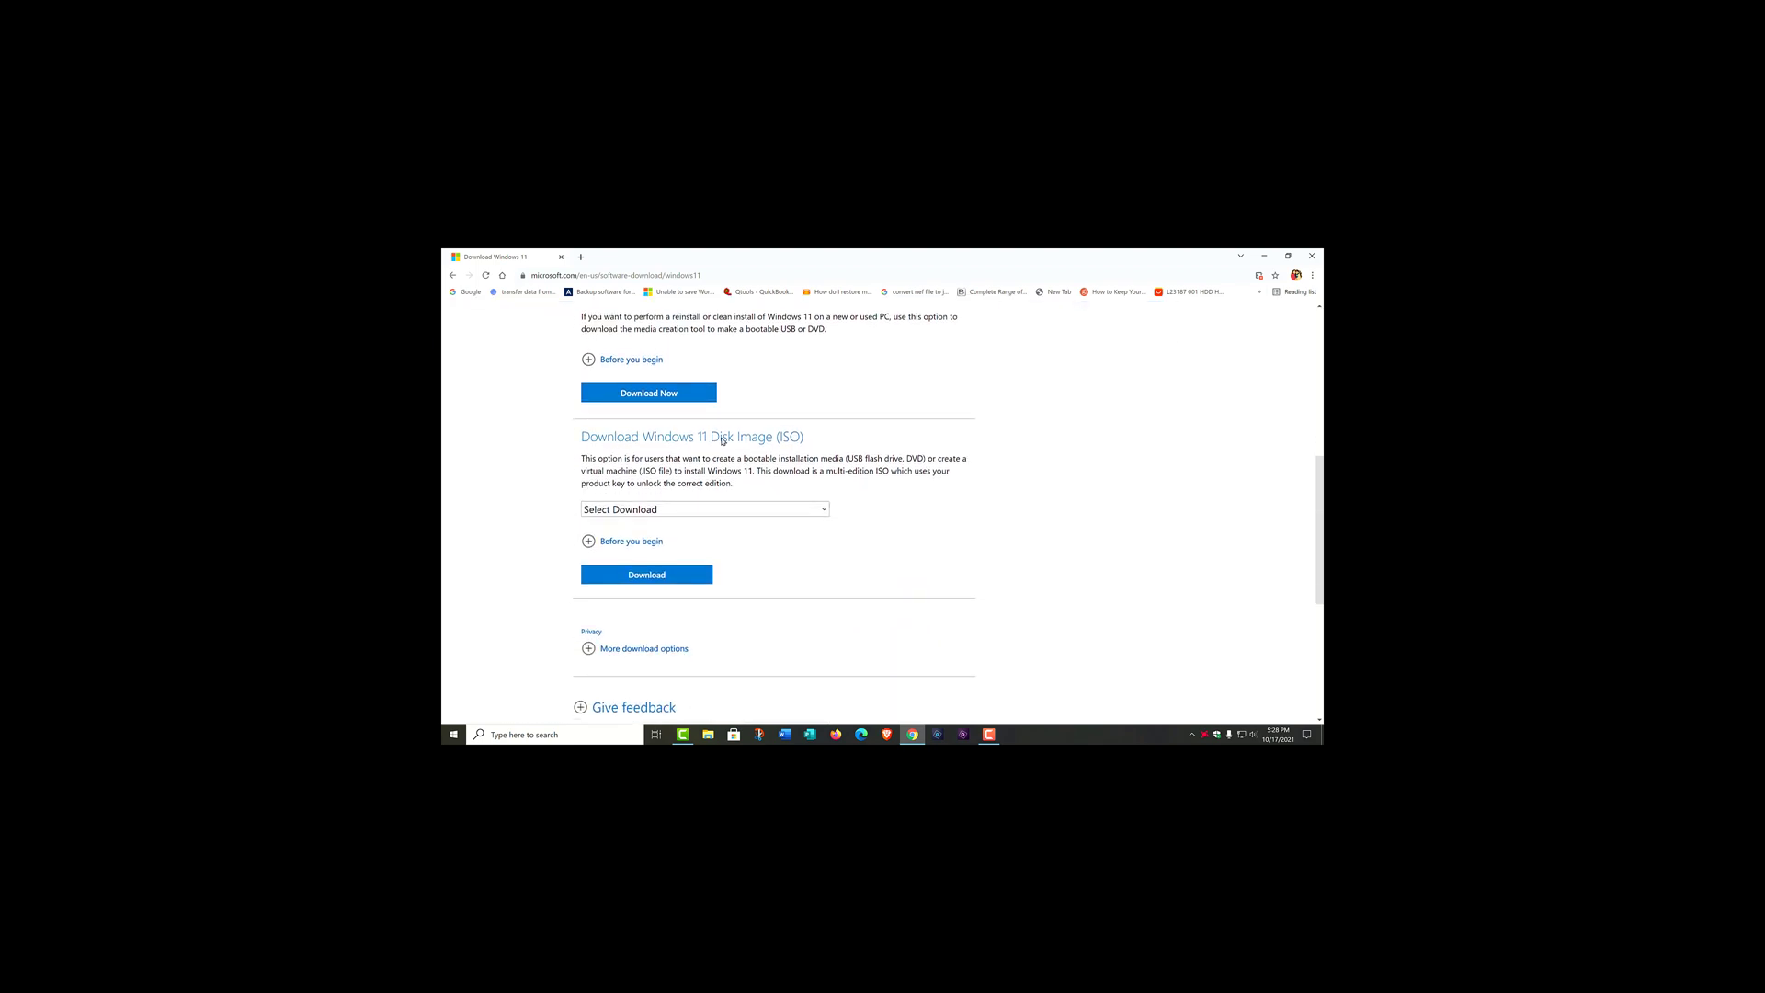
pyautogui.click(654, 509)
pyautogui.click(640, 539)
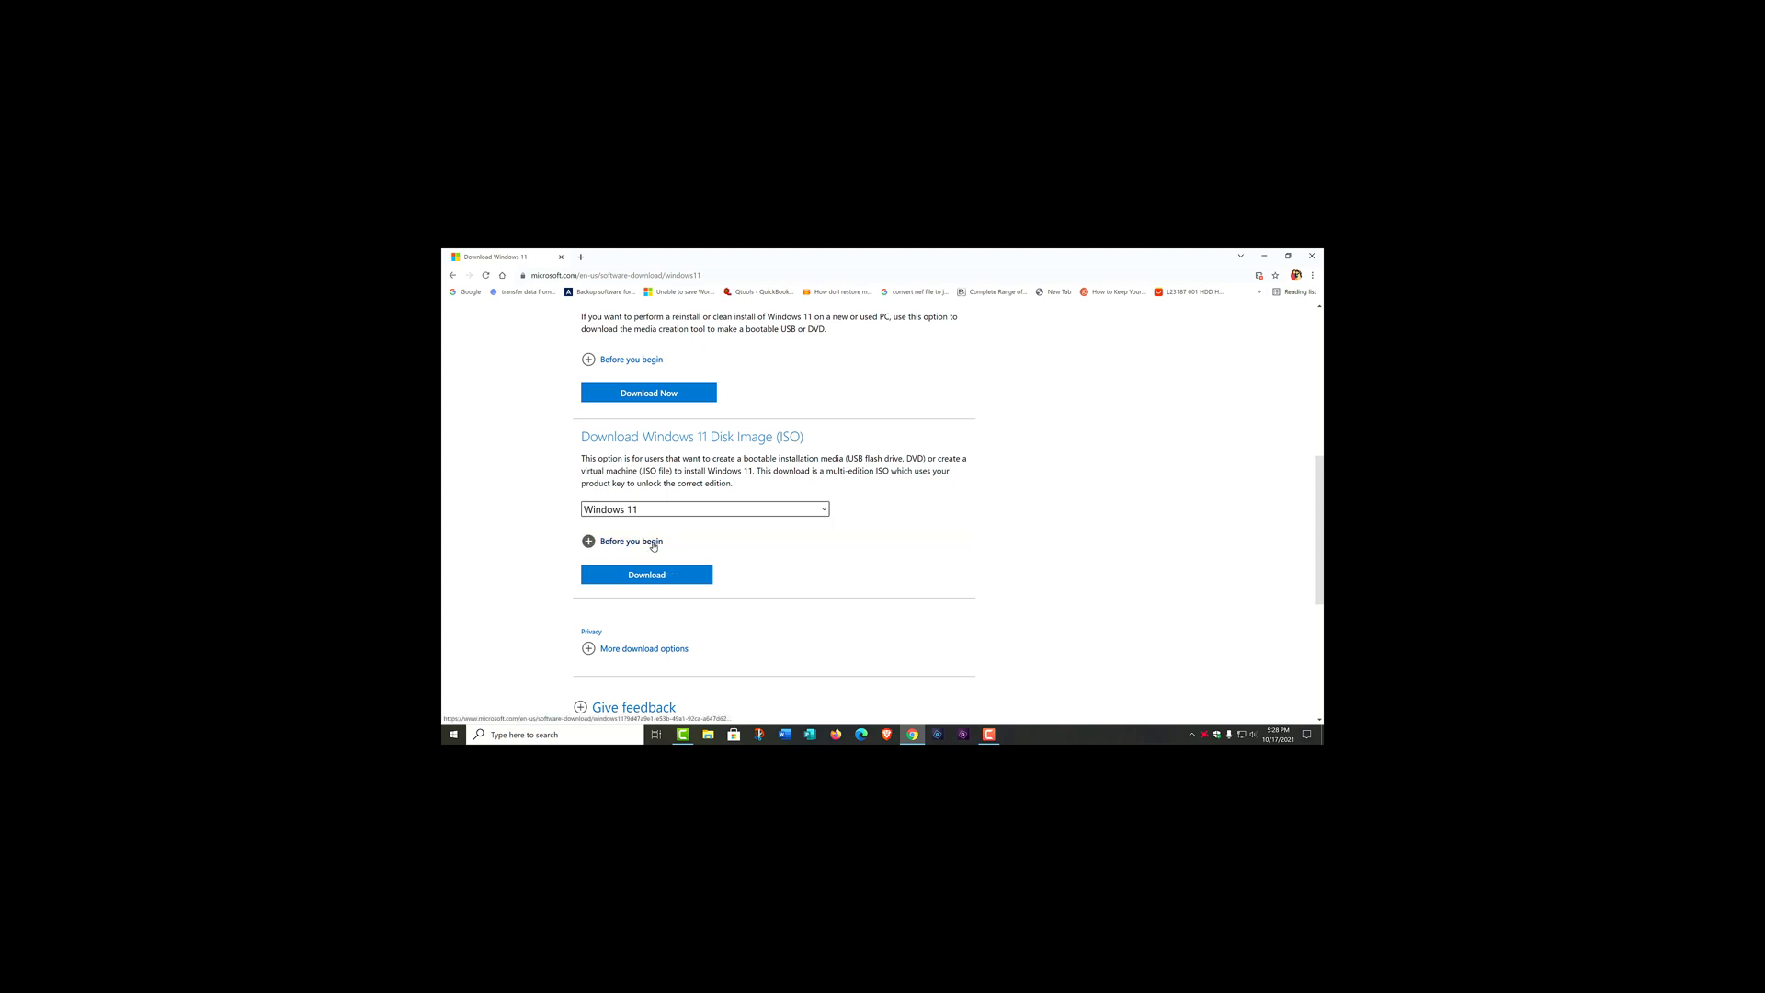
pyautogui.click(652, 576)
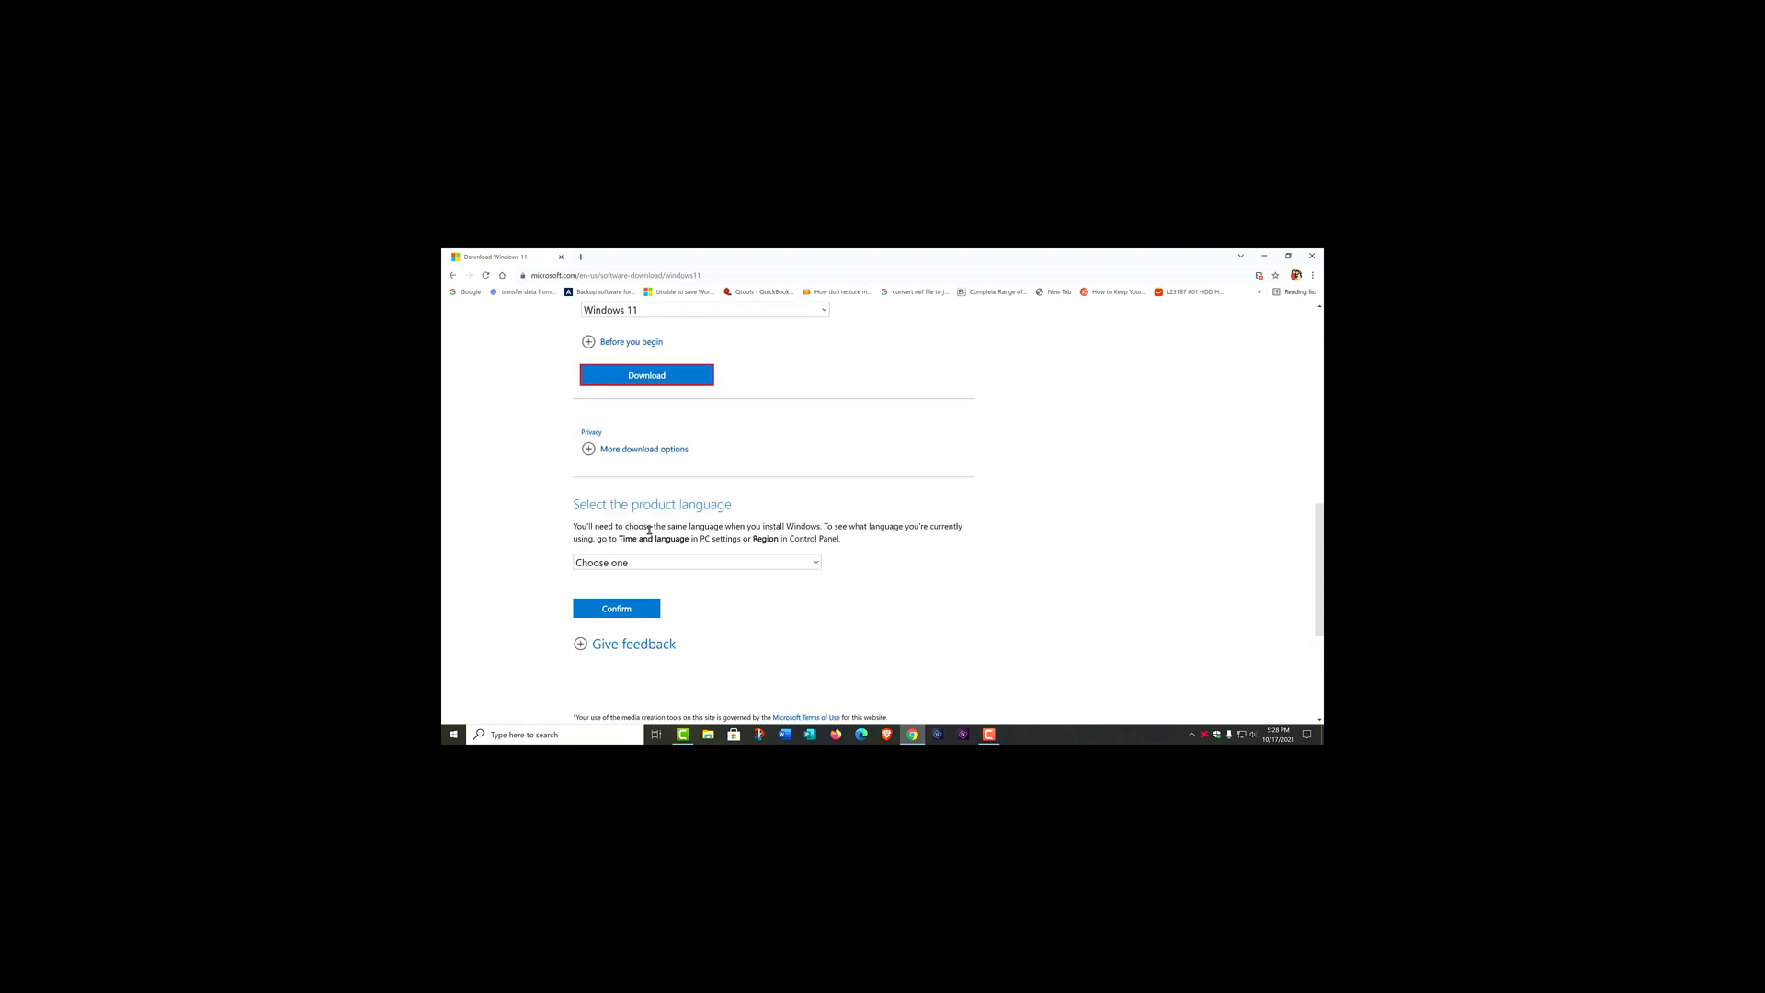
# Choose English as the product language and start the 64-bit ISO download.
pyautogui.click(641, 562)
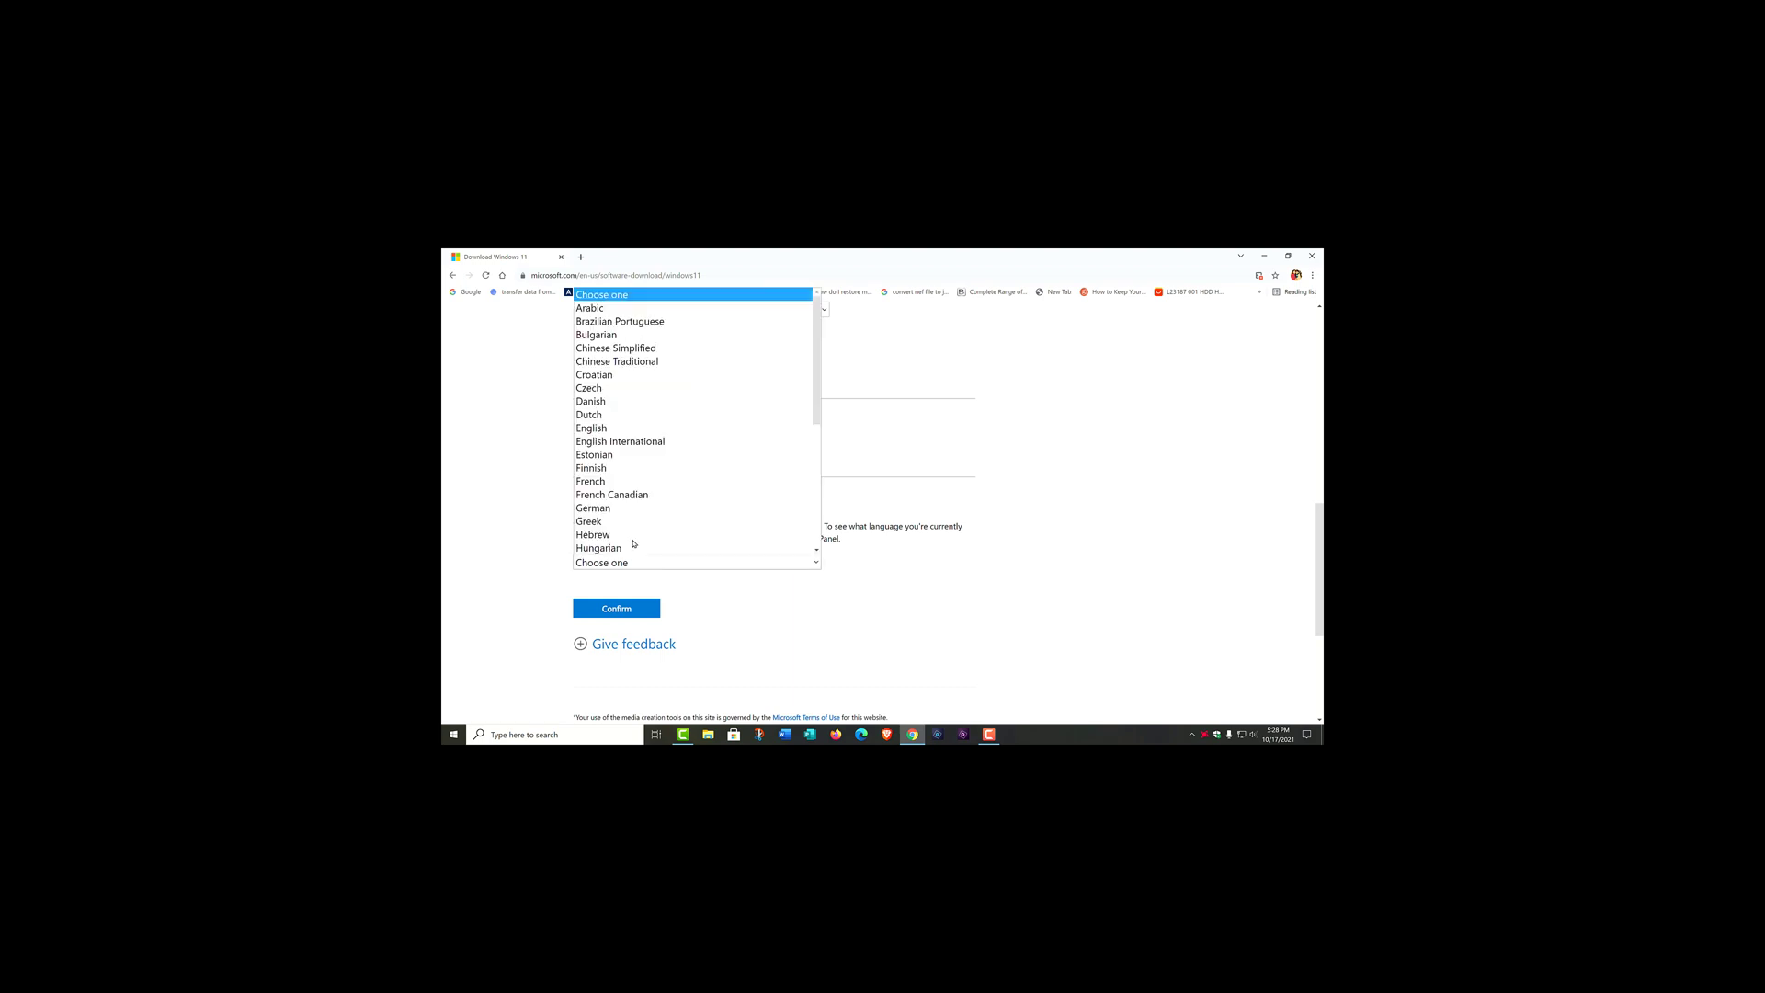
pyautogui.click(631, 415)
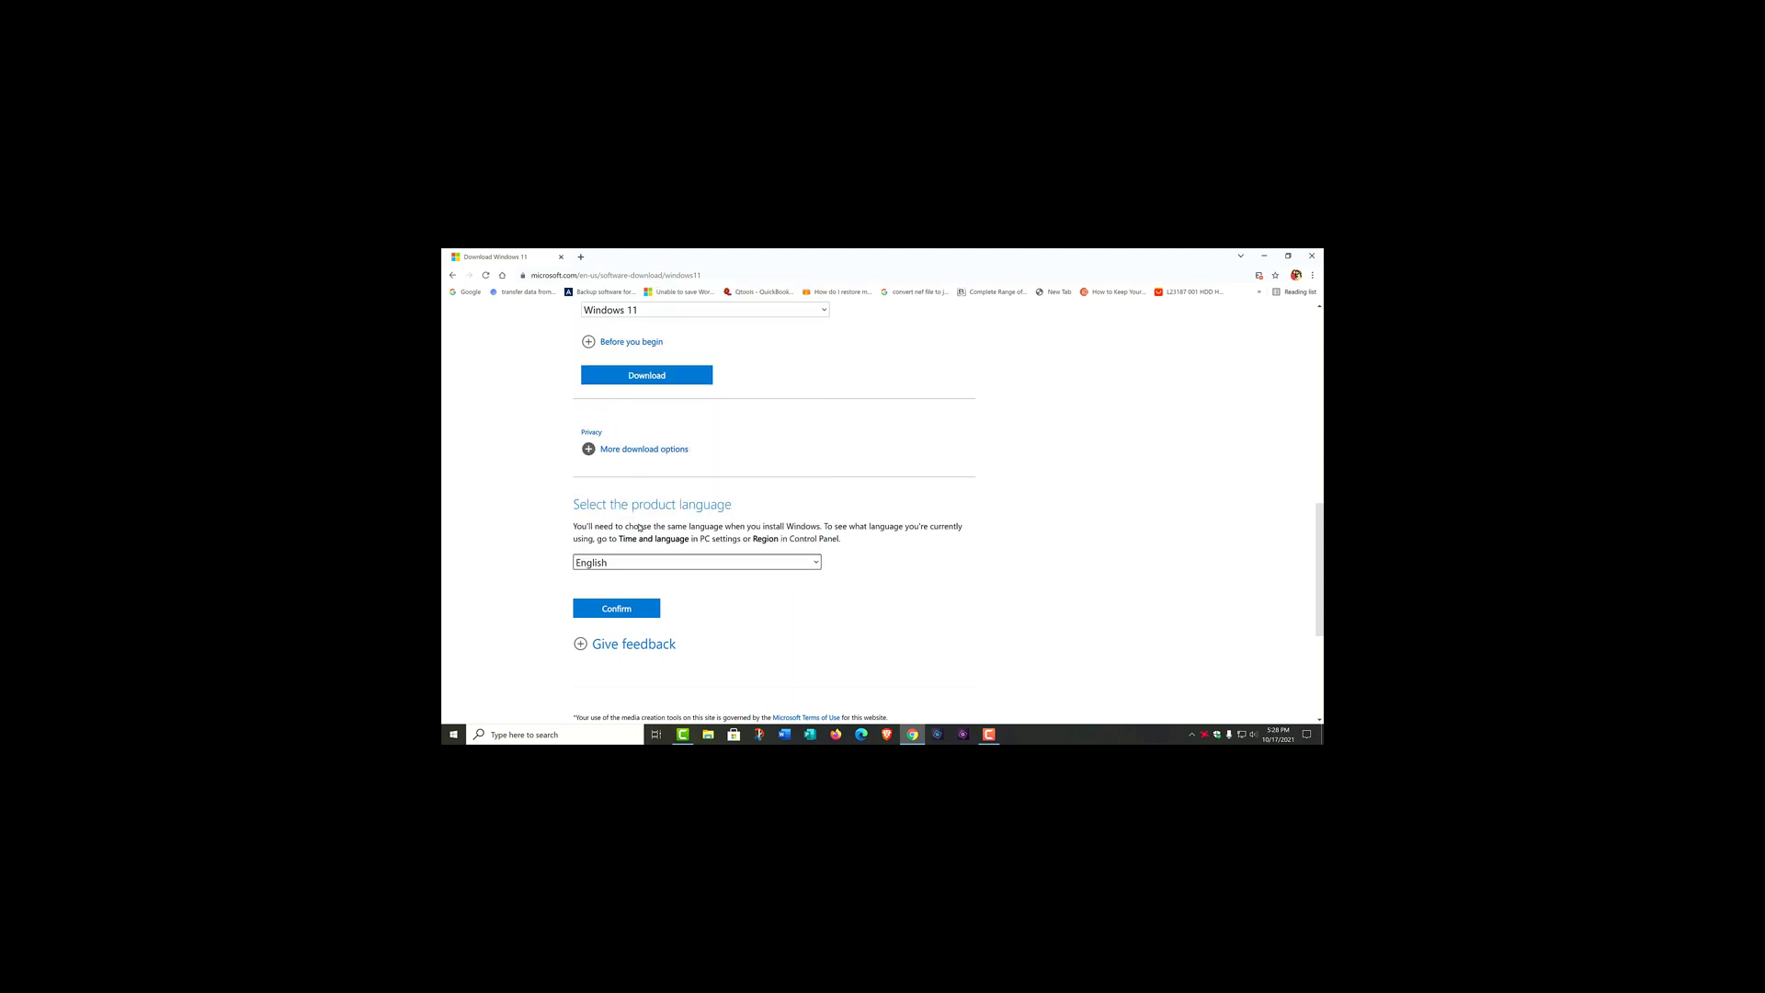
pyautogui.click(629, 609)
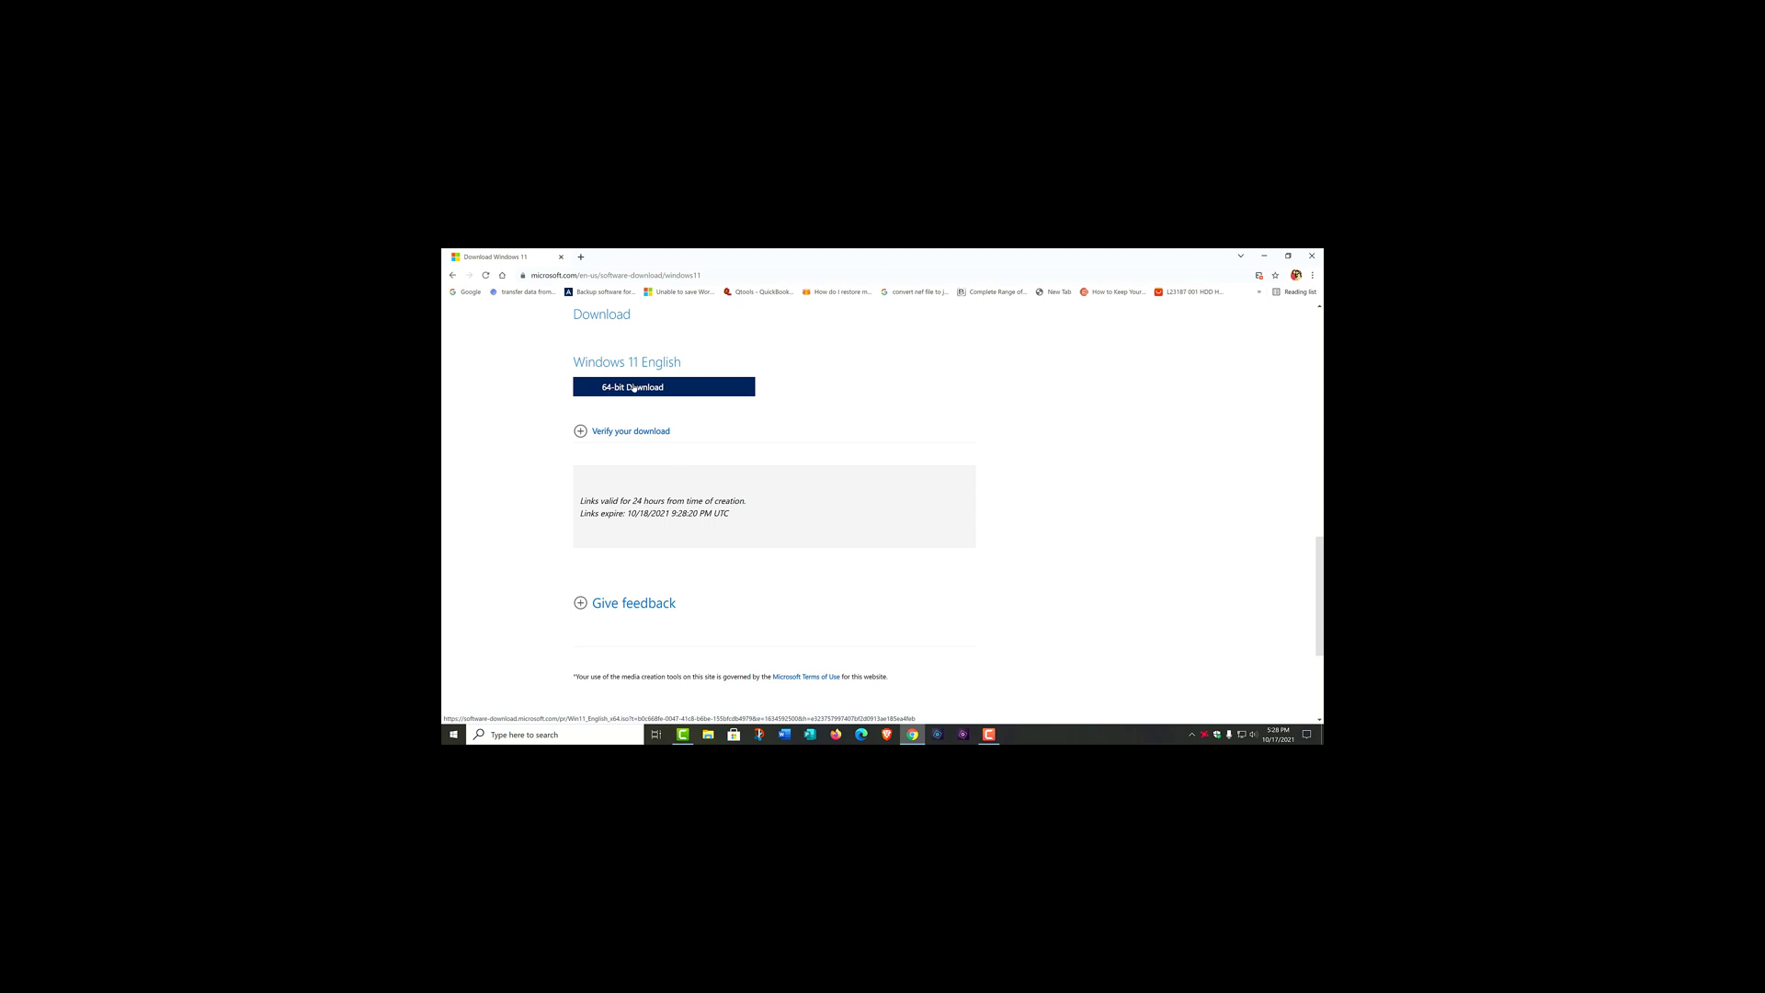
pyautogui.click(633, 388)
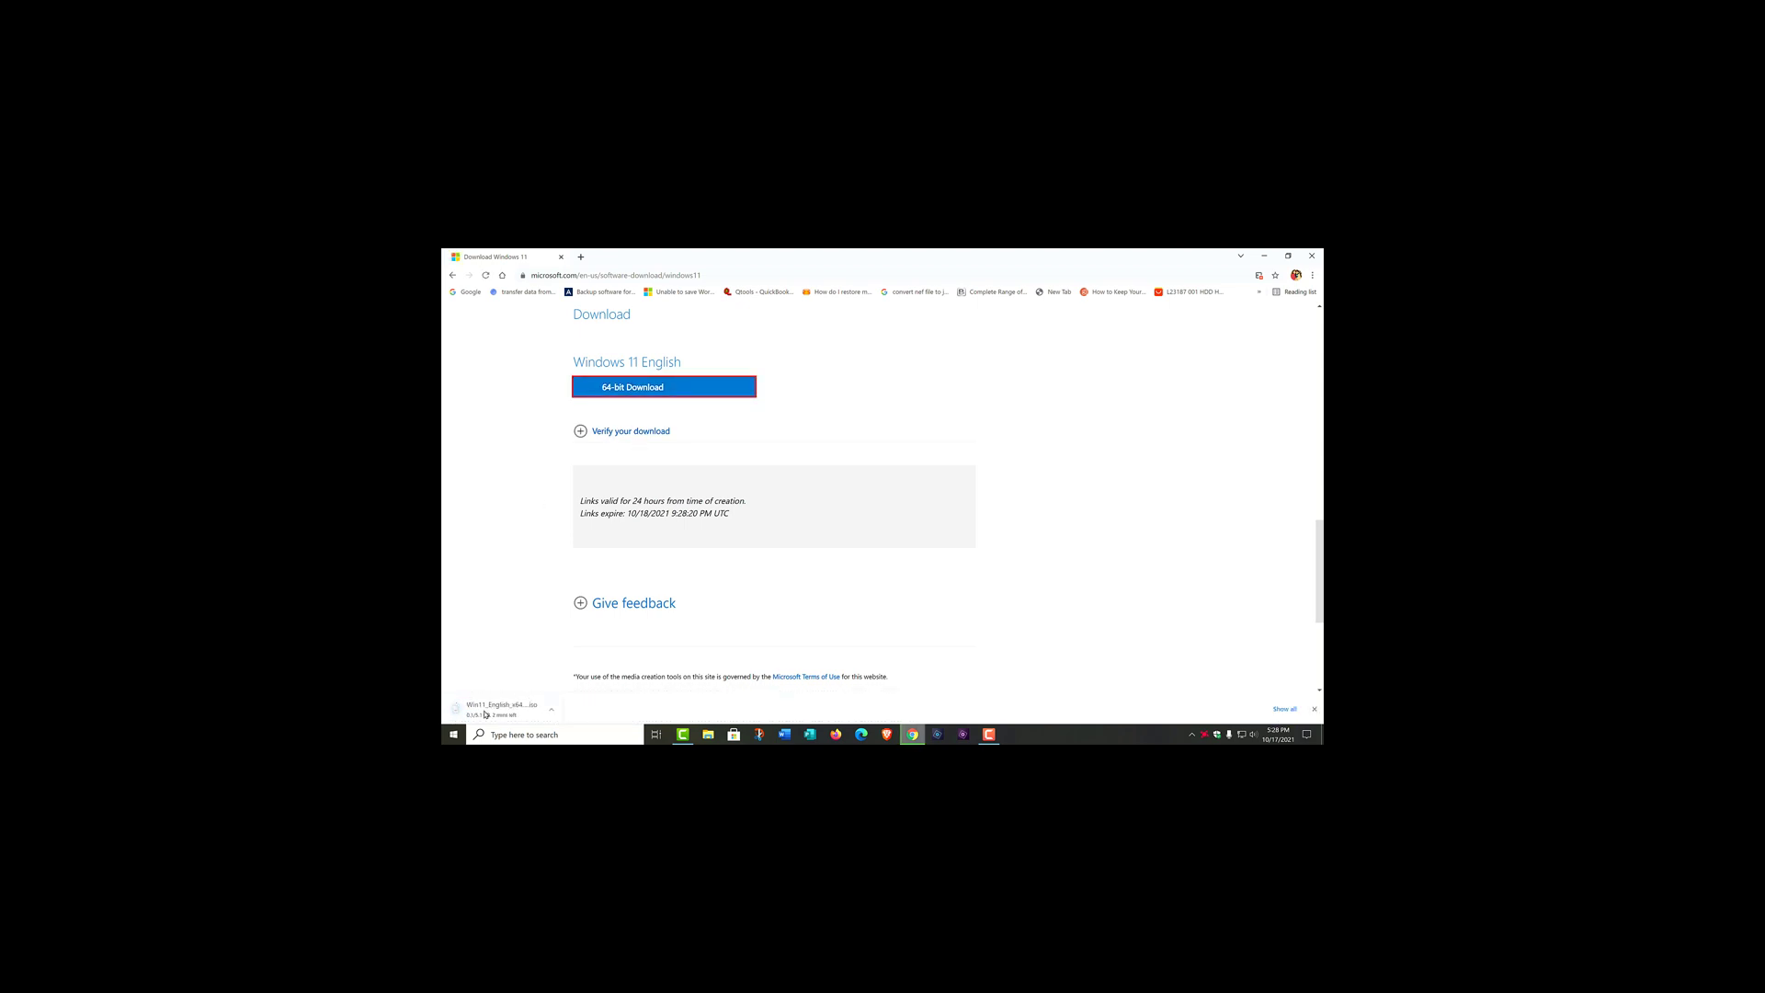
# Reposition the Win11_English_x64 file on the desktop, then bring Chrome back.
pyautogui.click(1264, 257)
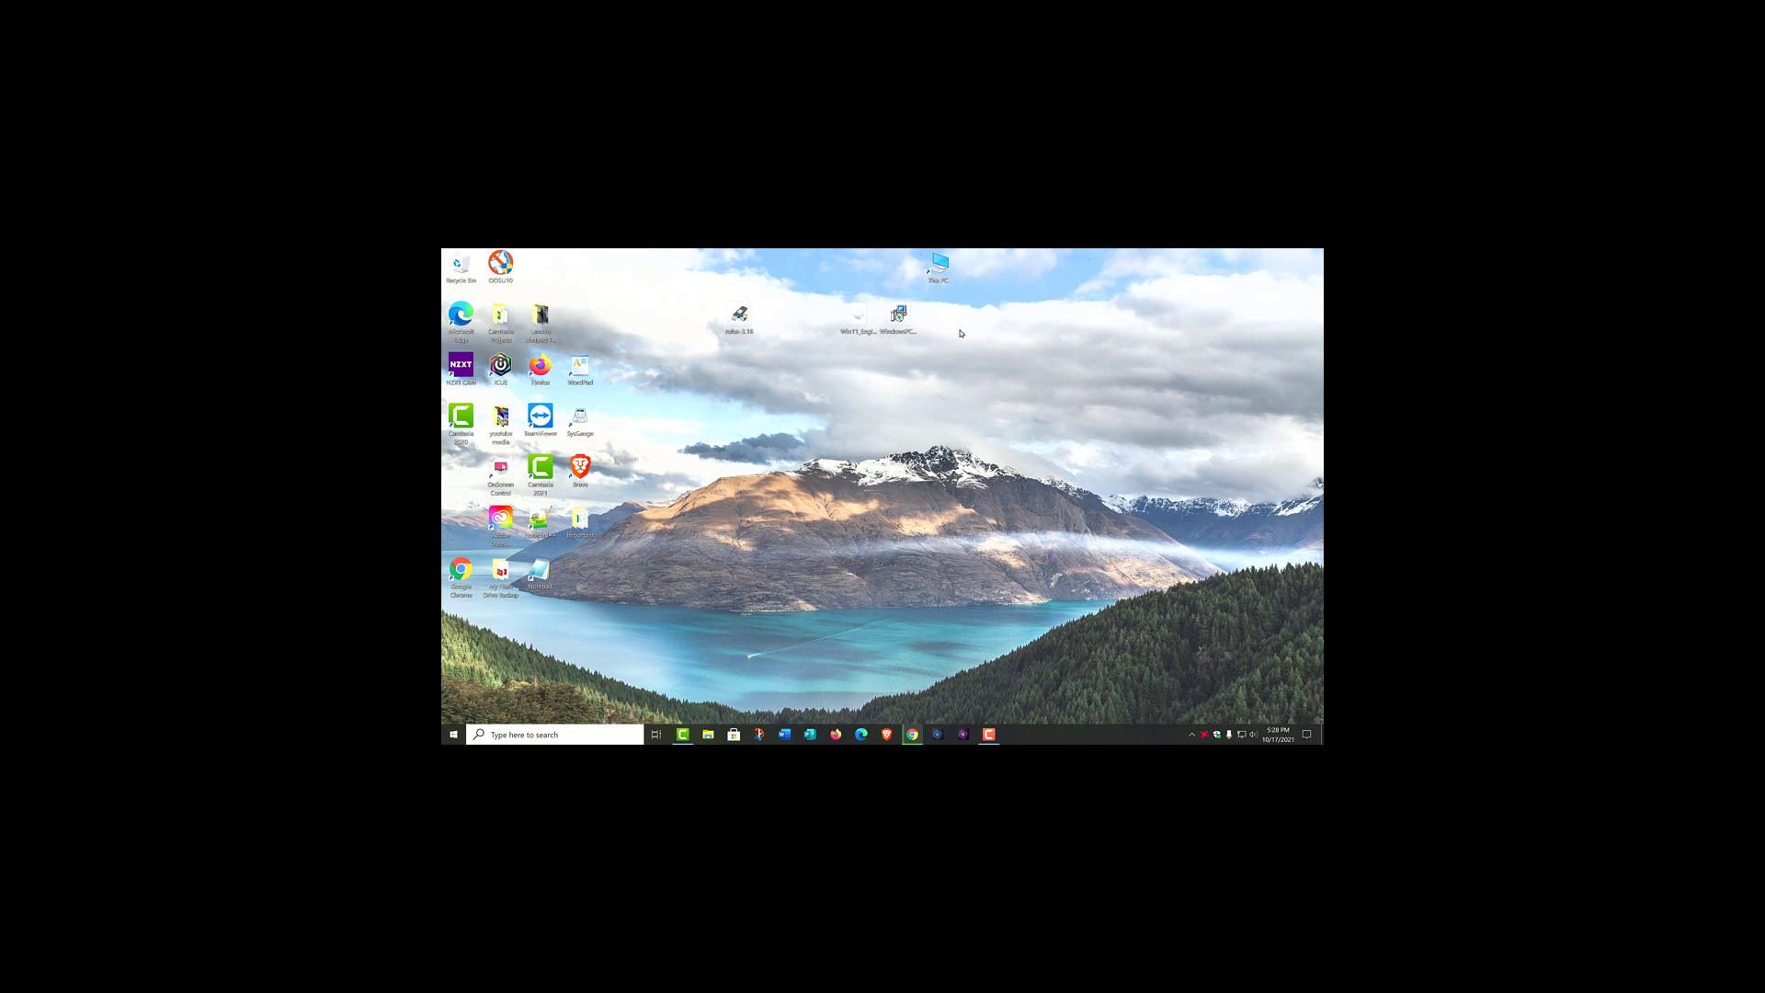
pyautogui.moveTo(863, 318); pyautogui.dragTo(836, 359)
pyautogui.moveTo(806, 444); pyautogui.dragTo(906, 425)
pyautogui.click(912, 733)
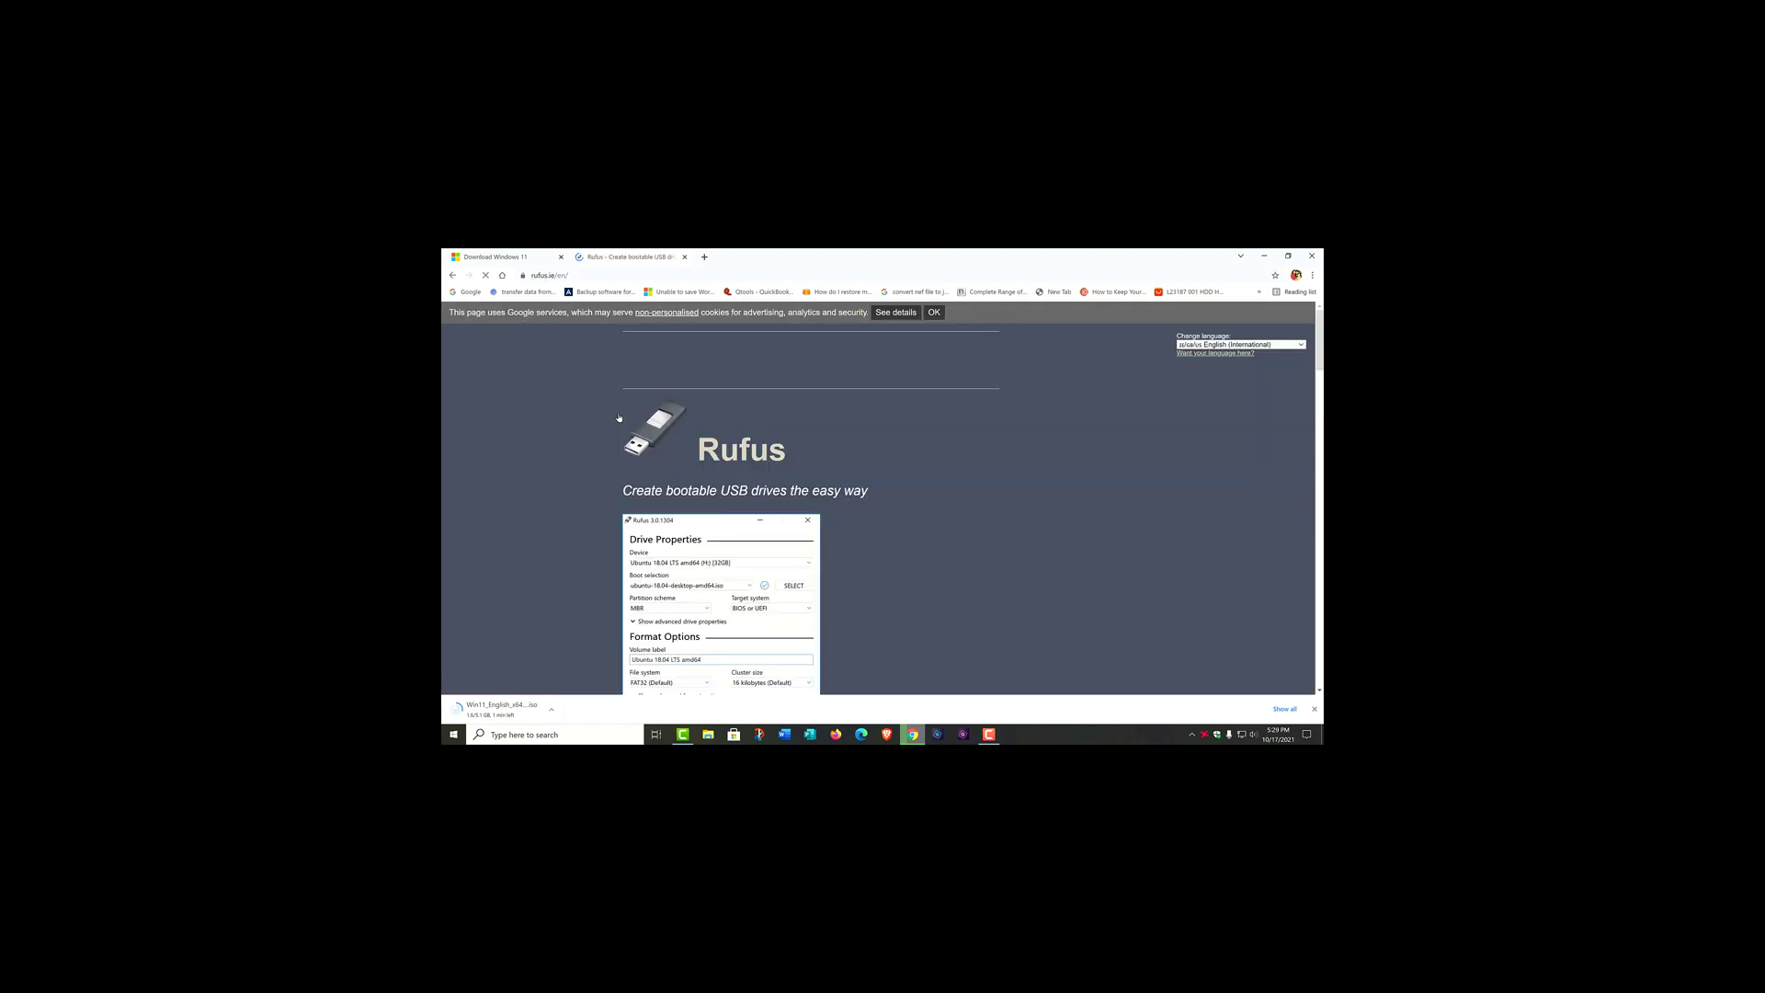
# Get Rufus 3.16 from the Download section of rufus.ie.
pyautogui.scroll(-8, 619, 417)
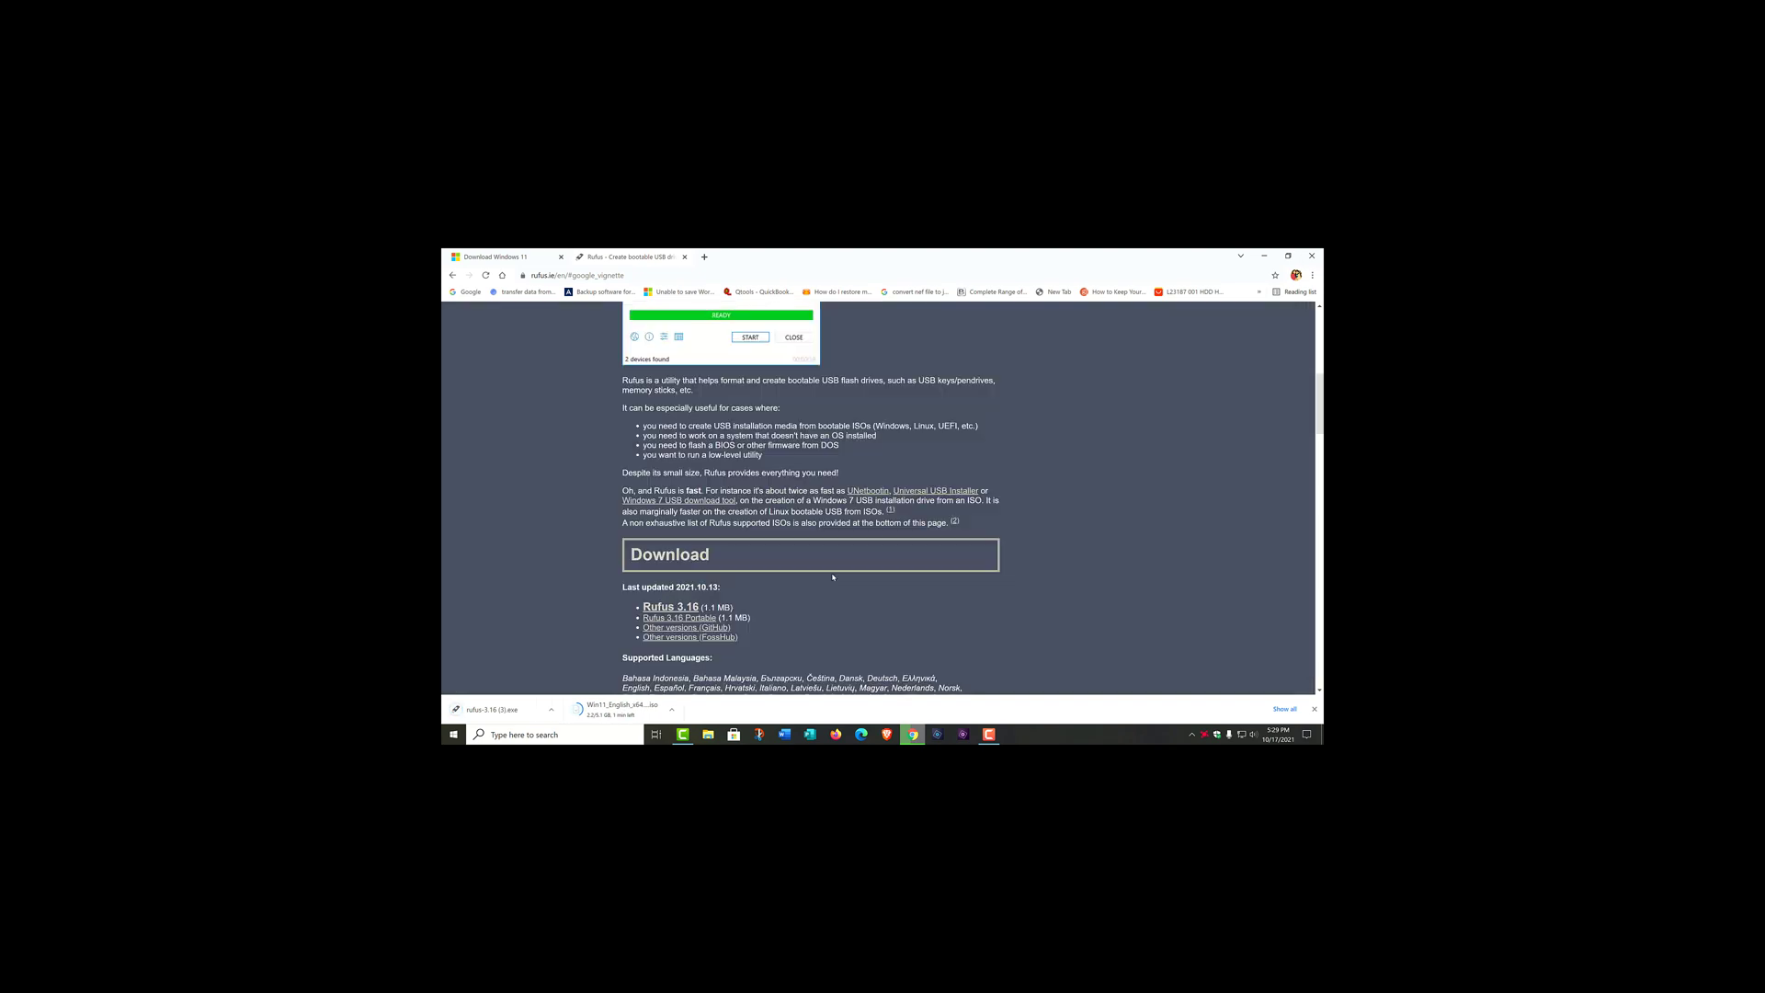
# Minimize Chrome, place rufus-3.16 beside the Windows 11 image and launch it.
pyautogui.click(551, 712)
pyautogui.click(1265, 256)
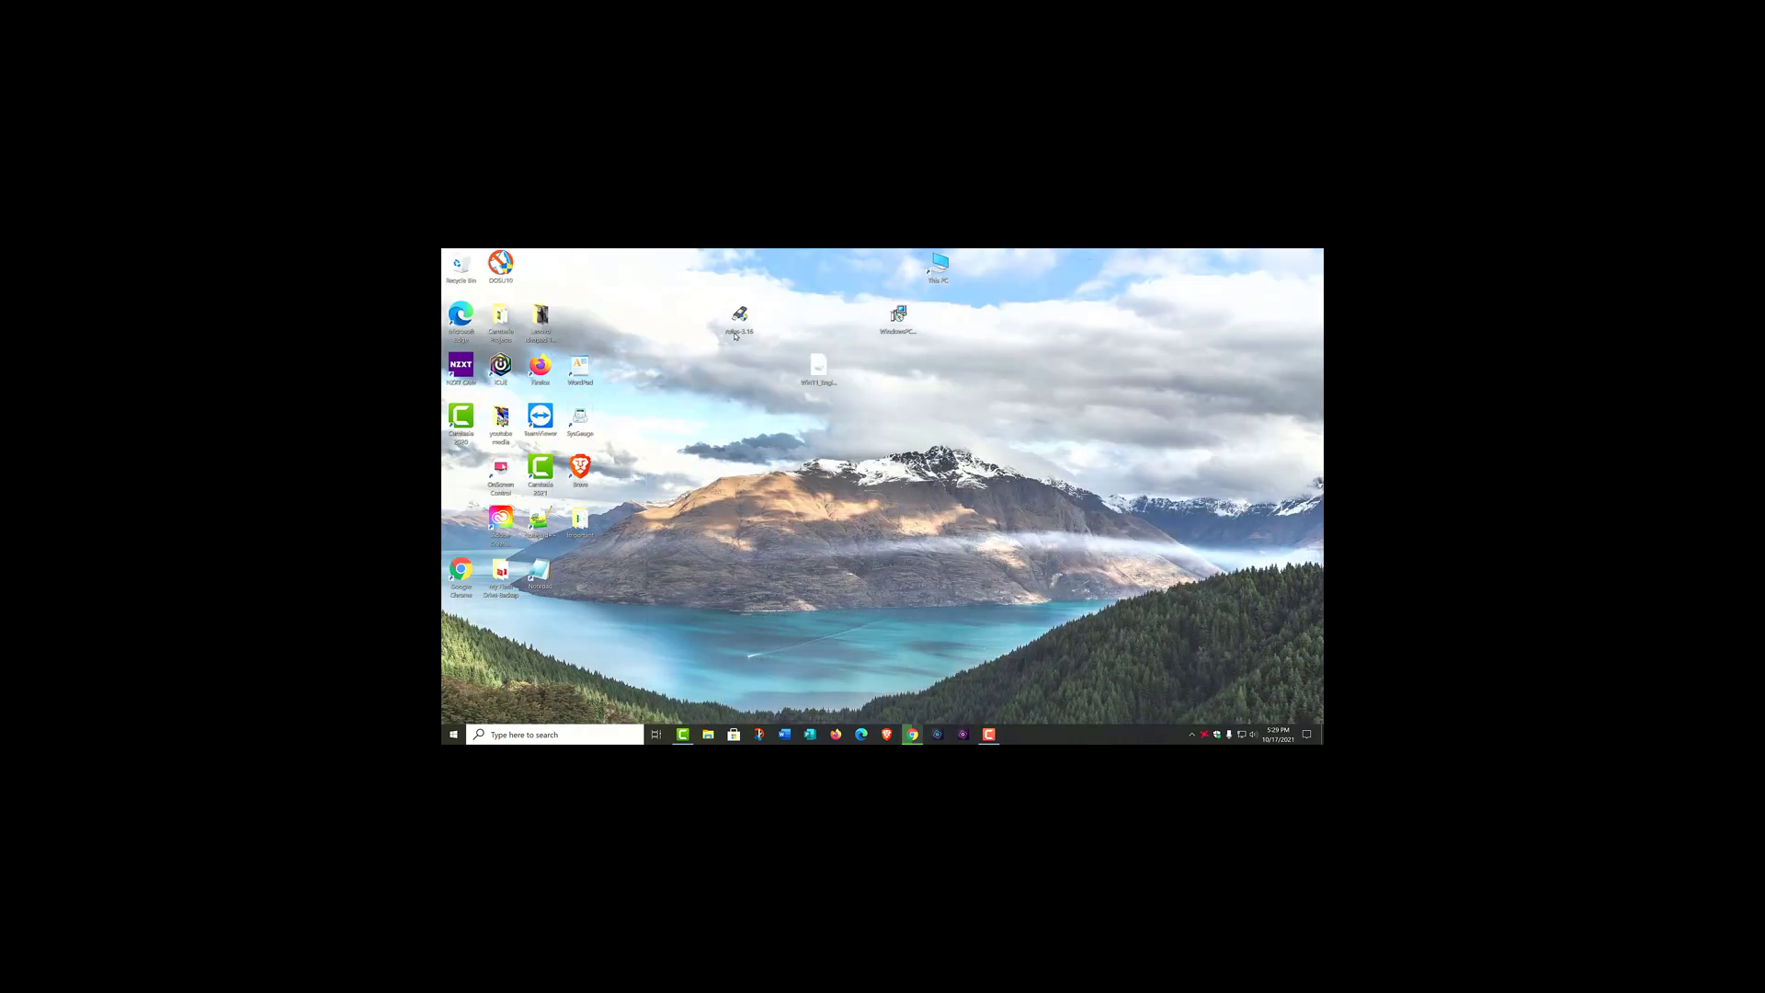
pyautogui.moveTo(735, 337); pyautogui.dragTo(773, 386)
pyautogui.doubleClick(777, 372)
# Move the Rufus window and select ESD-USB (F:) [32 GB] as the target device.
pyautogui.moveTo(879, 315); pyautogui.dragTo(803, 350)
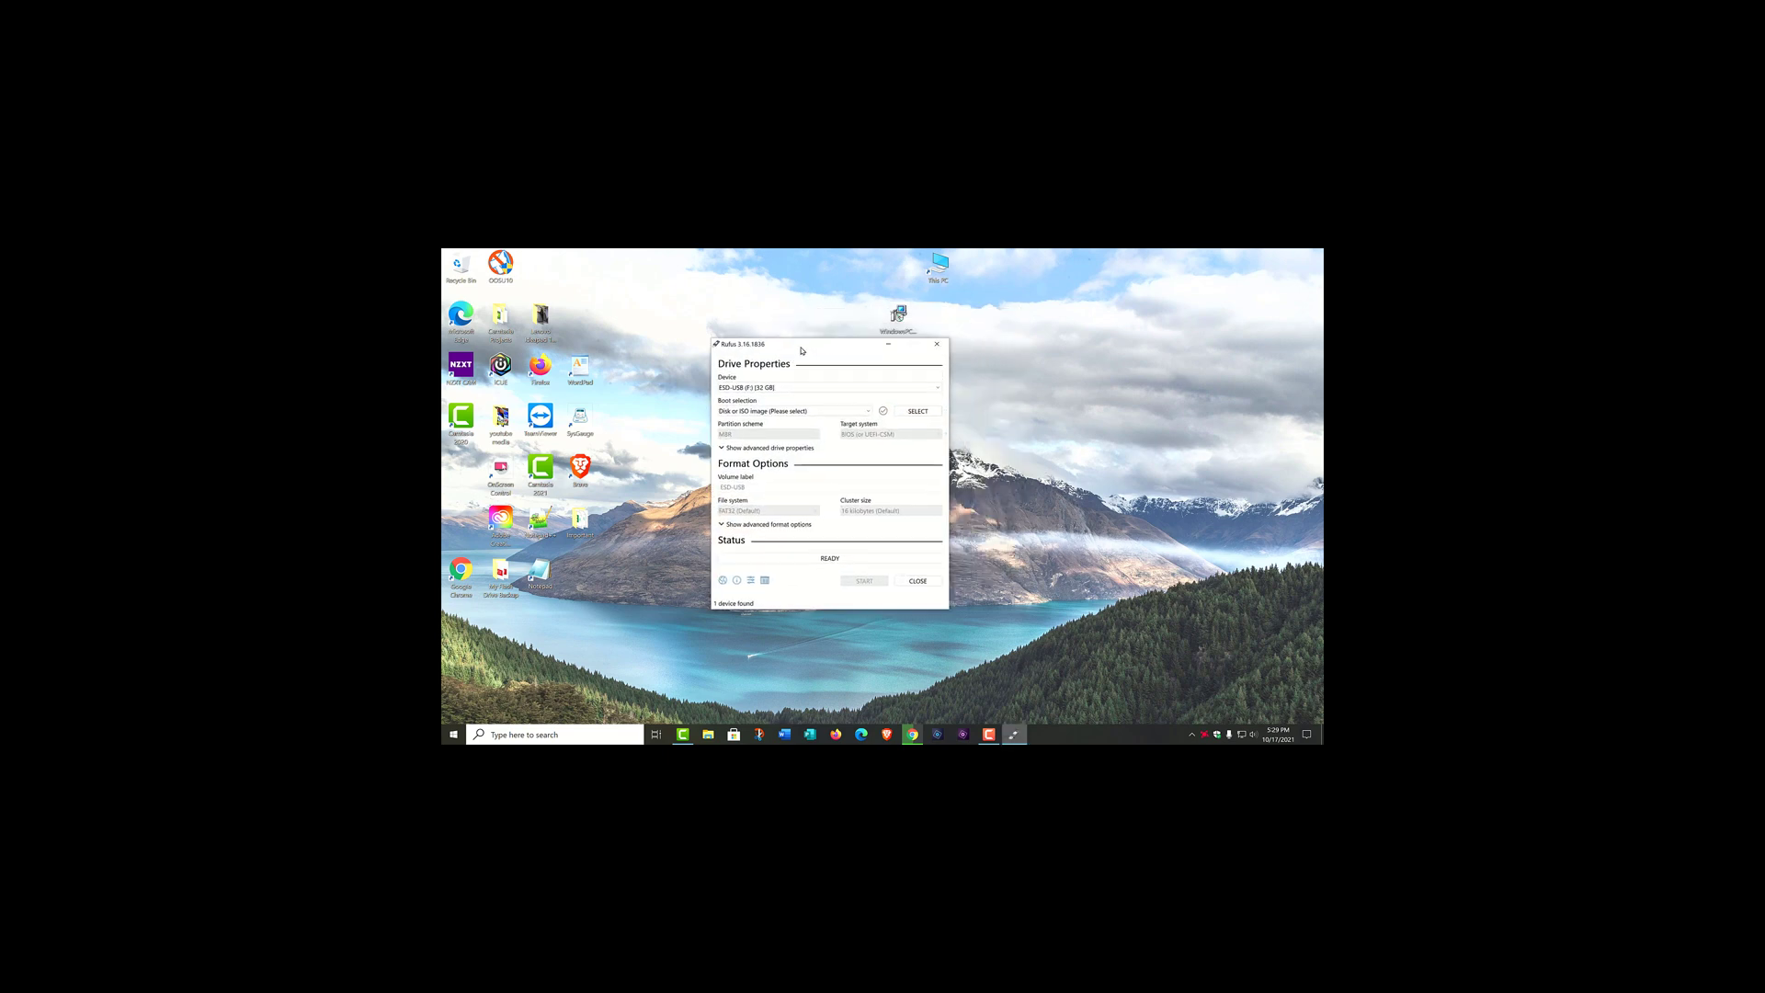
pyautogui.click(747, 392)
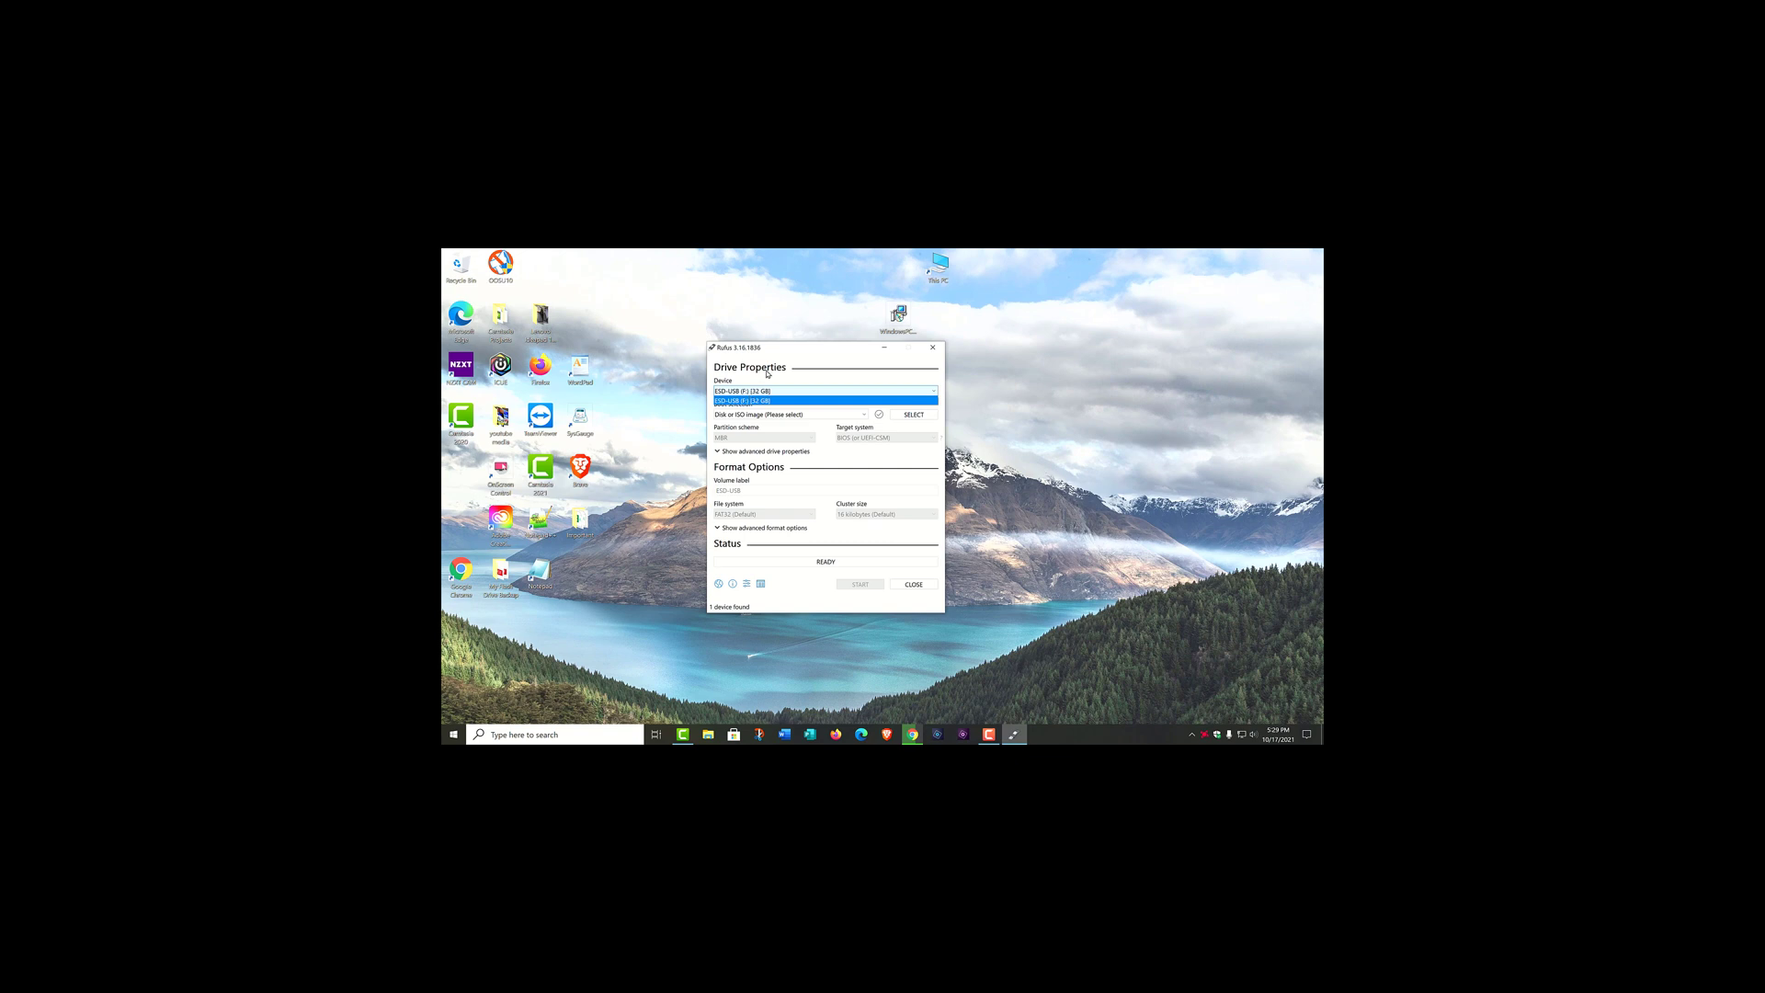
pyautogui.click(752, 393)
pyautogui.click(753, 393)
pyautogui.click(757, 400)
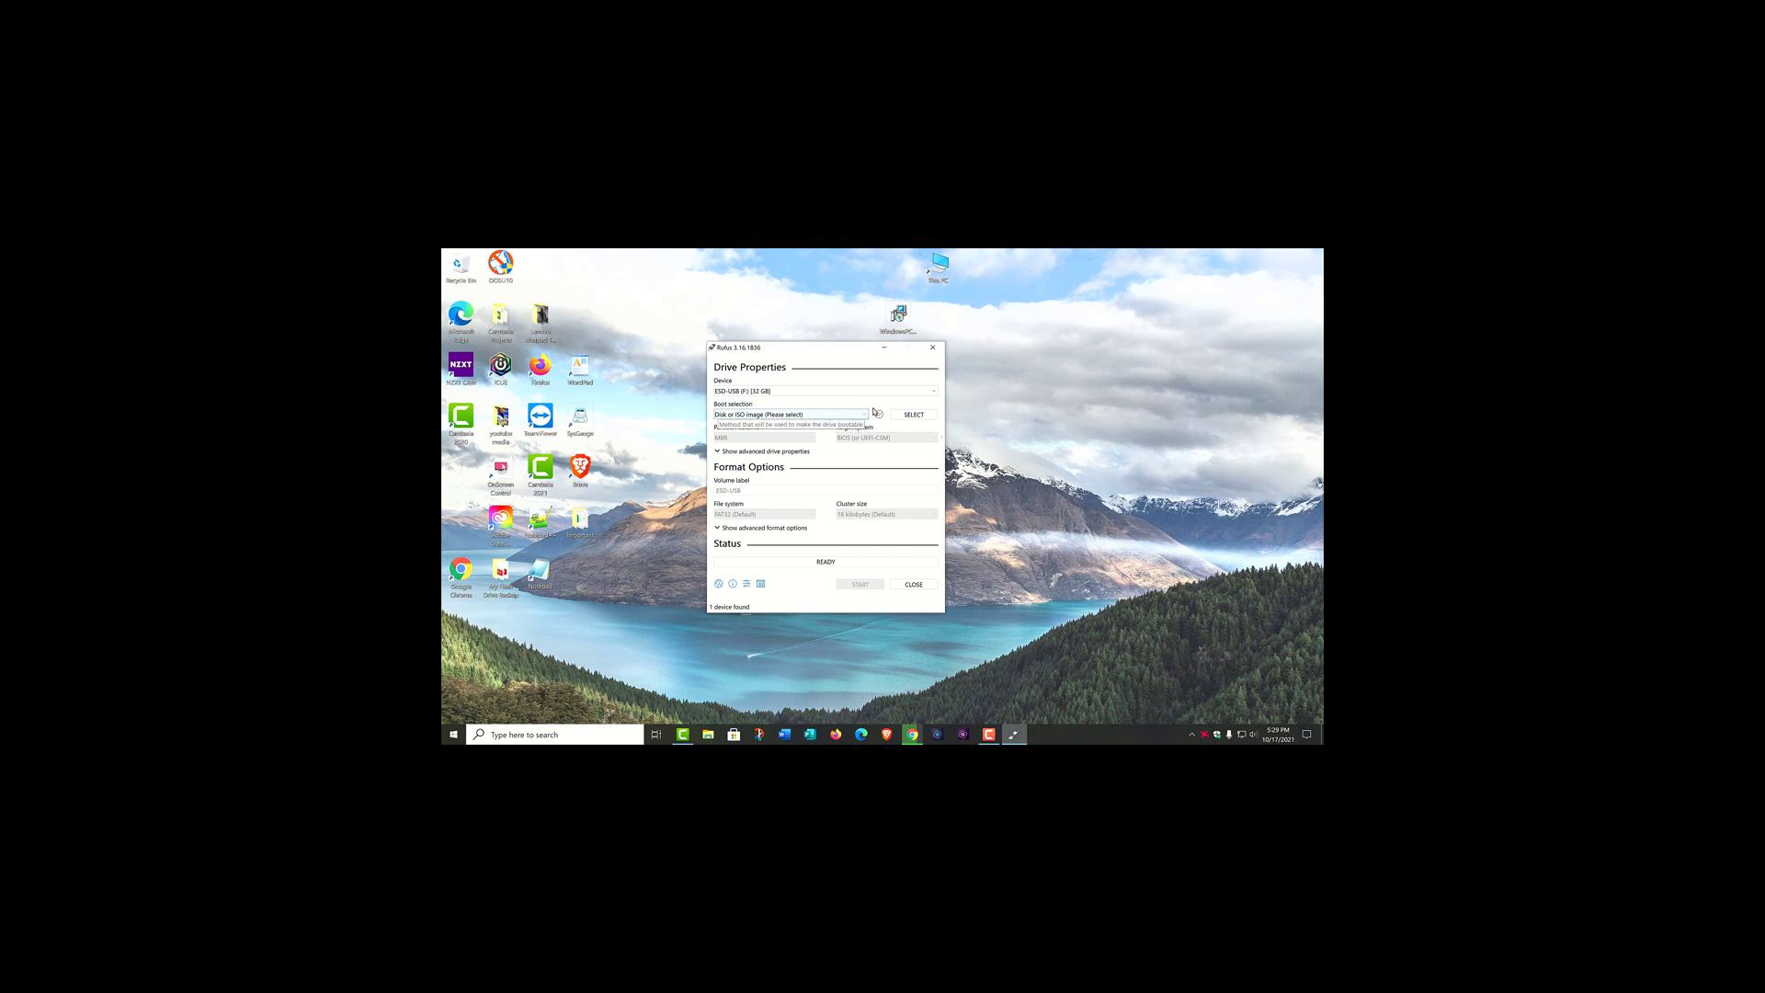
# Load Win11_English_x64.iso as the boot image in Rufus.
pyautogui.click(915, 415)
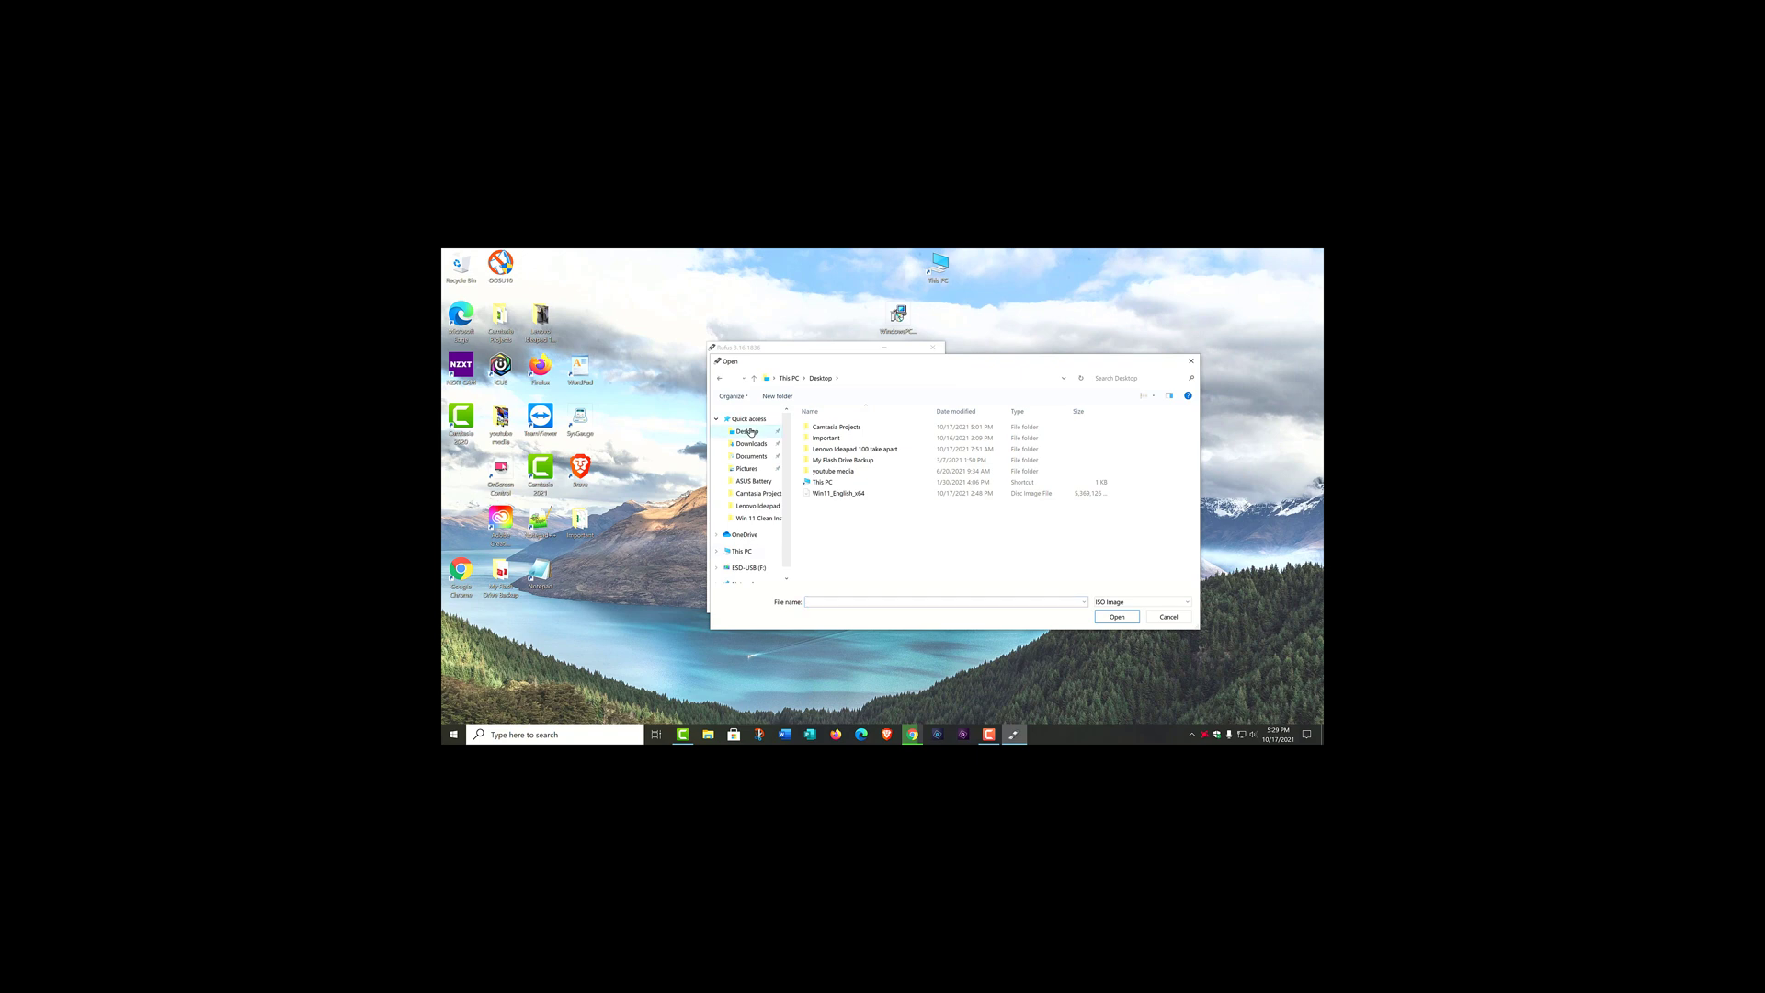
pyautogui.click(832, 494)
pyautogui.press('Return')
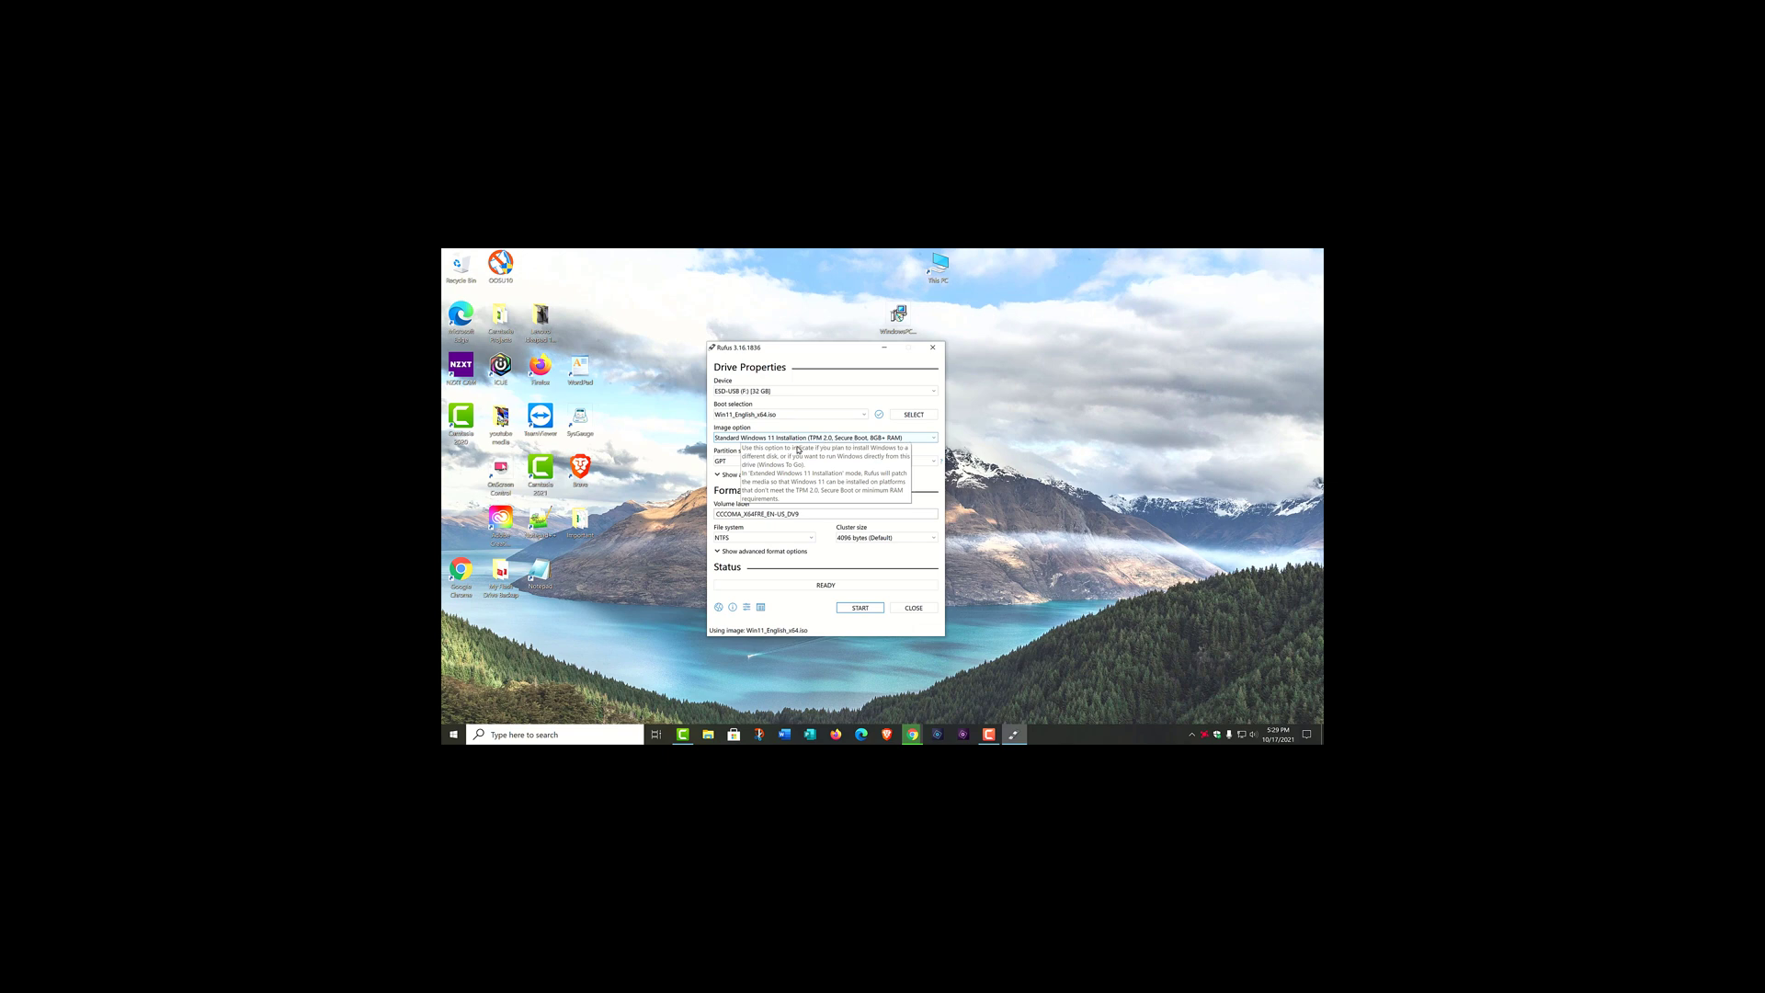
# Set the partition scheme to MBR and change the volume label to 'Windows 11'.
pyautogui.click(805, 461)
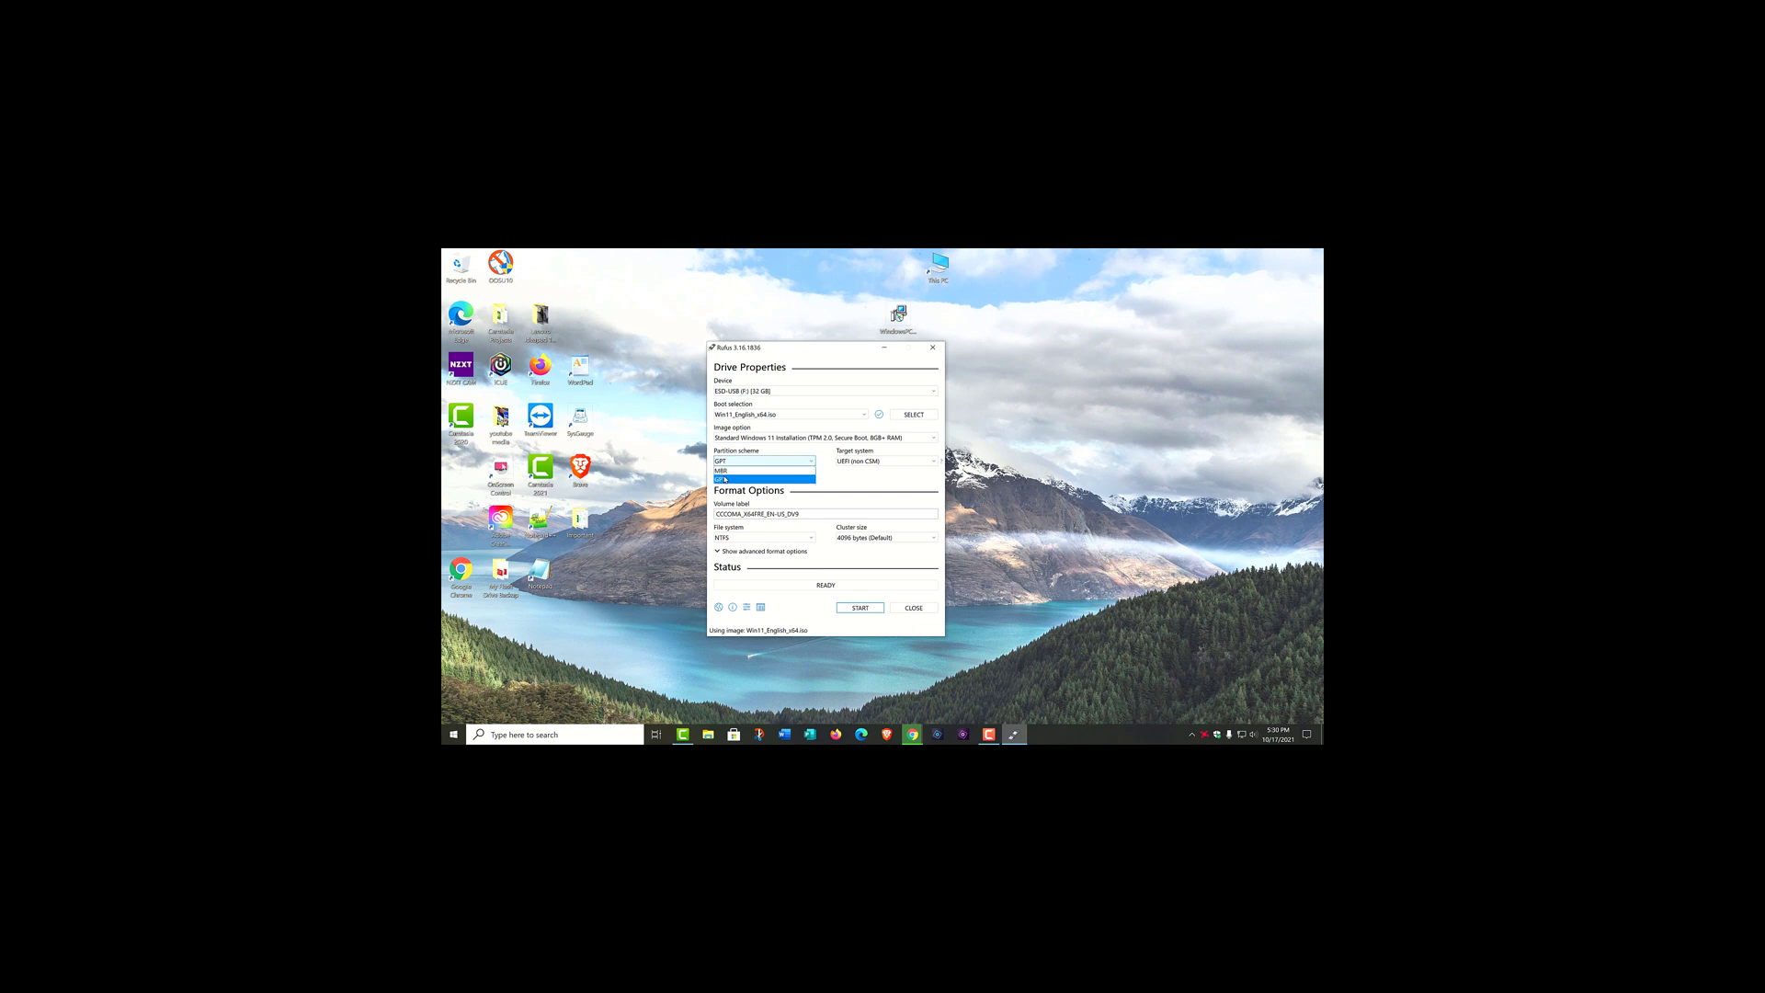
pyautogui.click(848, 473)
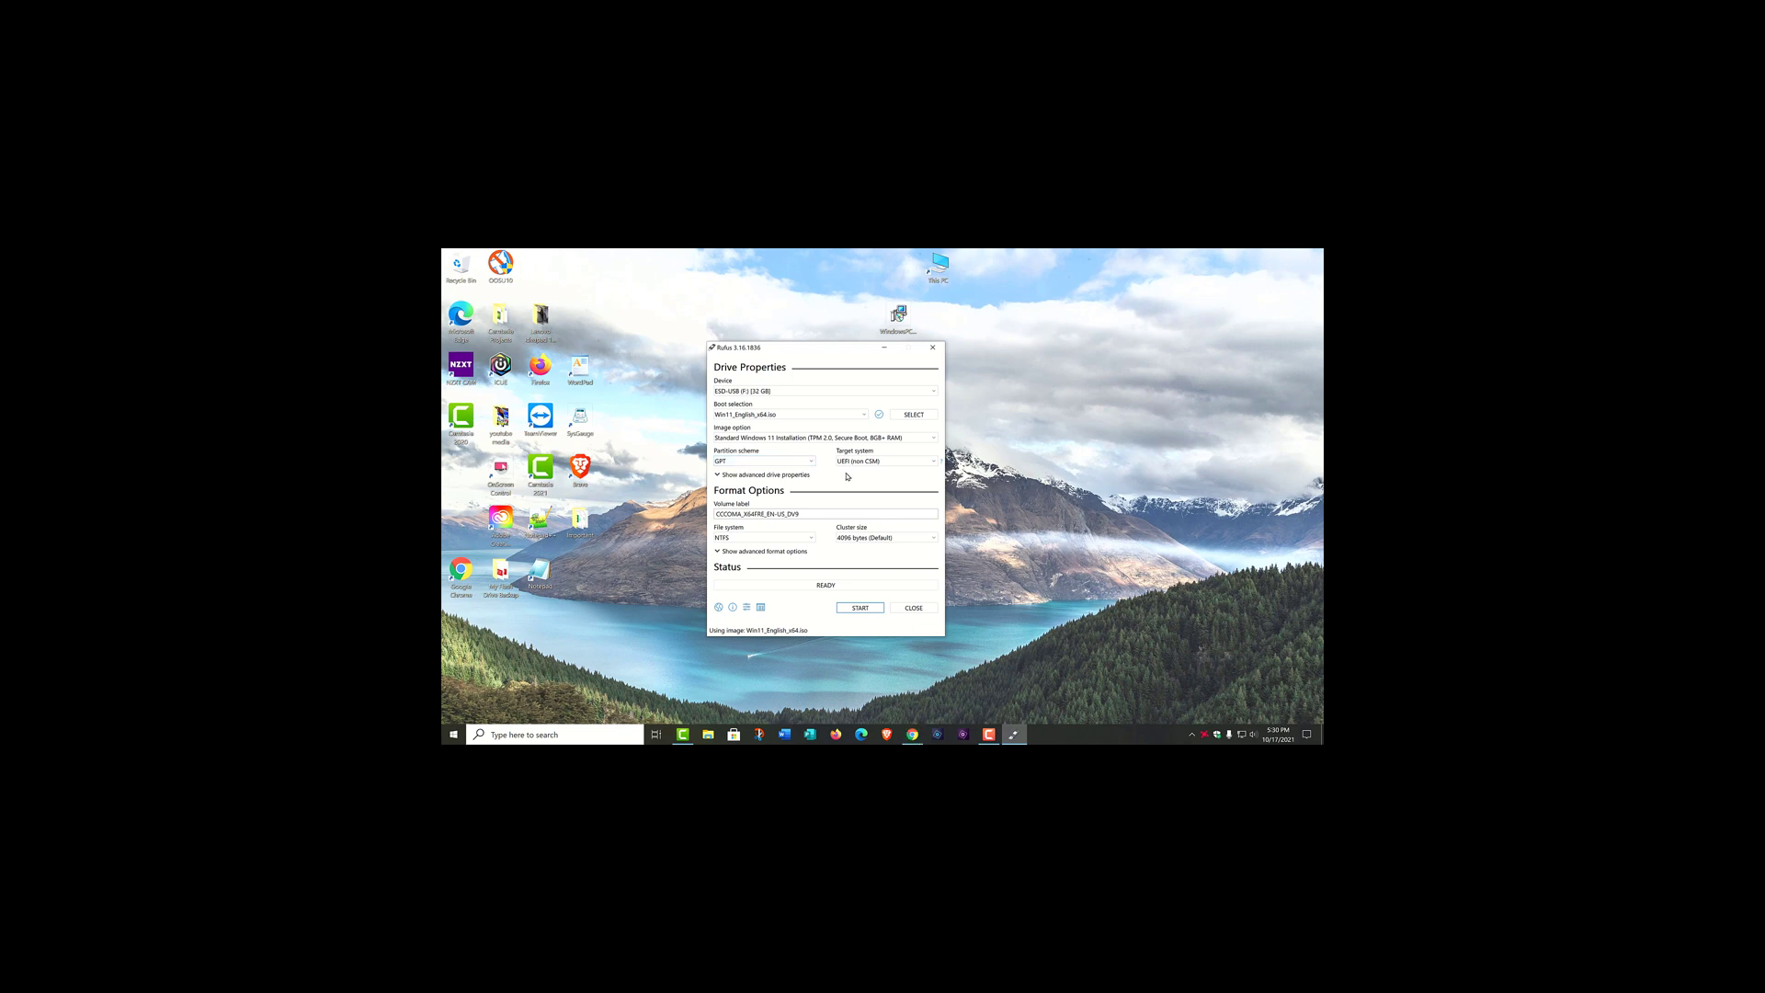
pyautogui.click(797, 464)
pyautogui.click(751, 473)
pyautogui.click(810, 462)
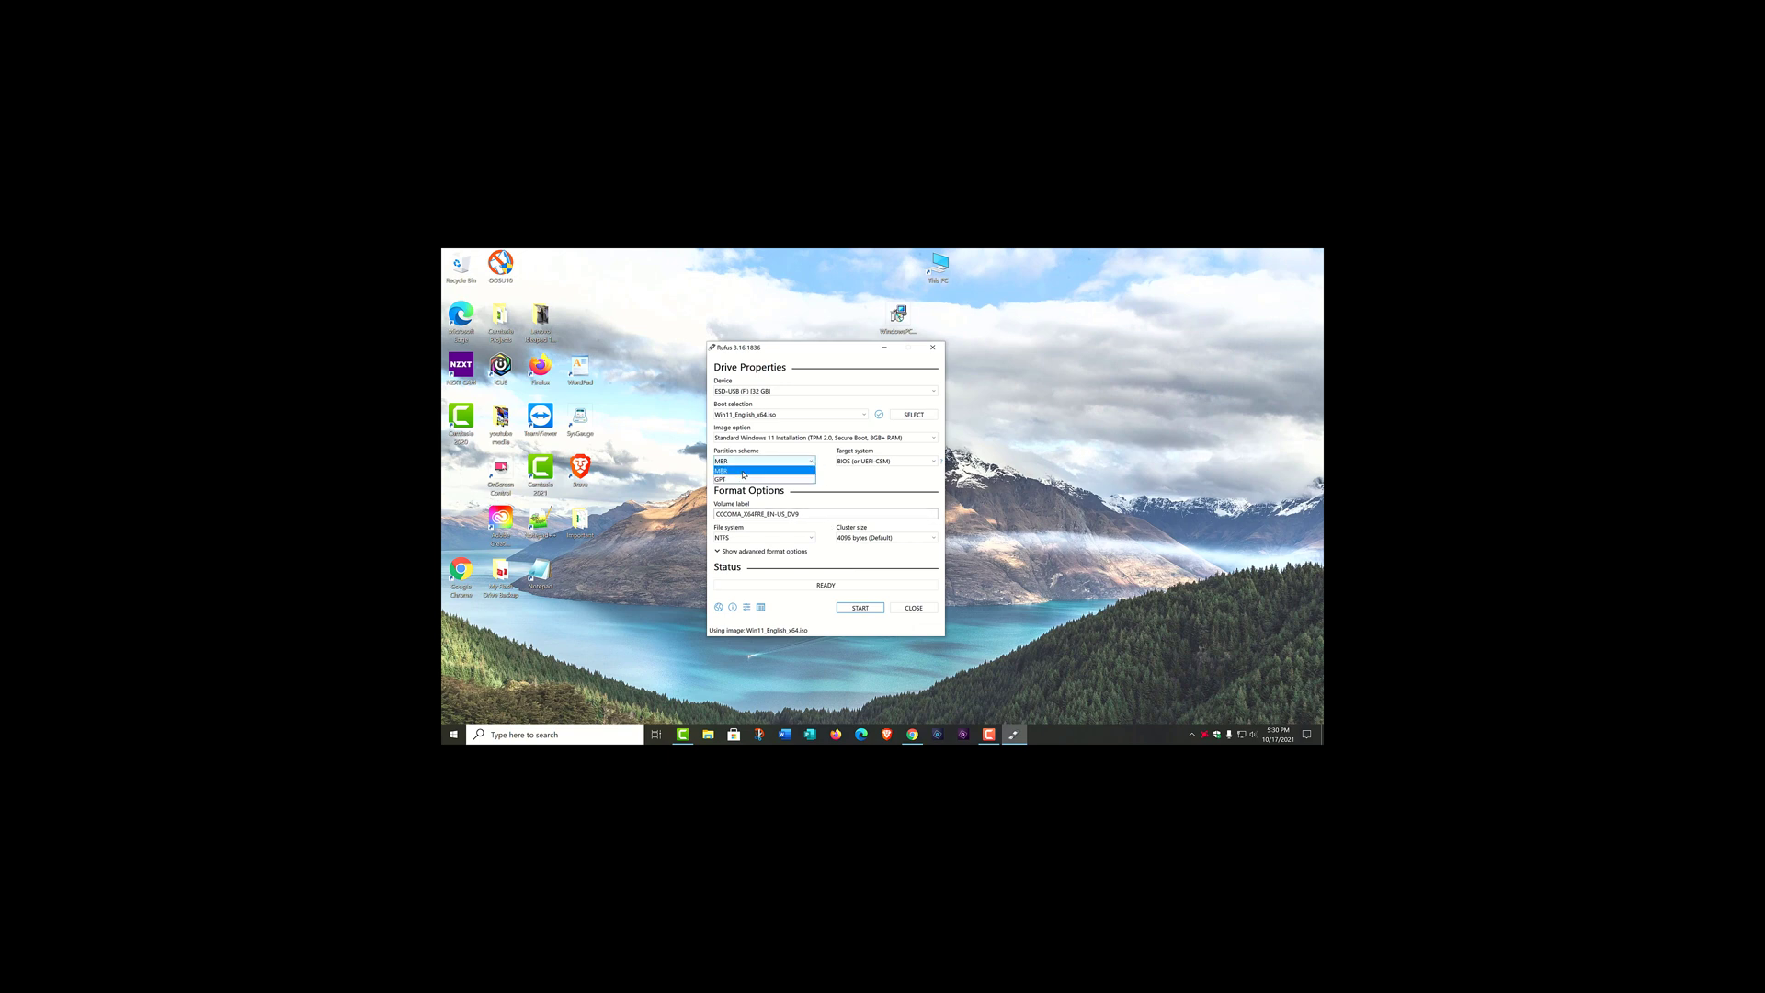
pyautogui.click(744, 474)
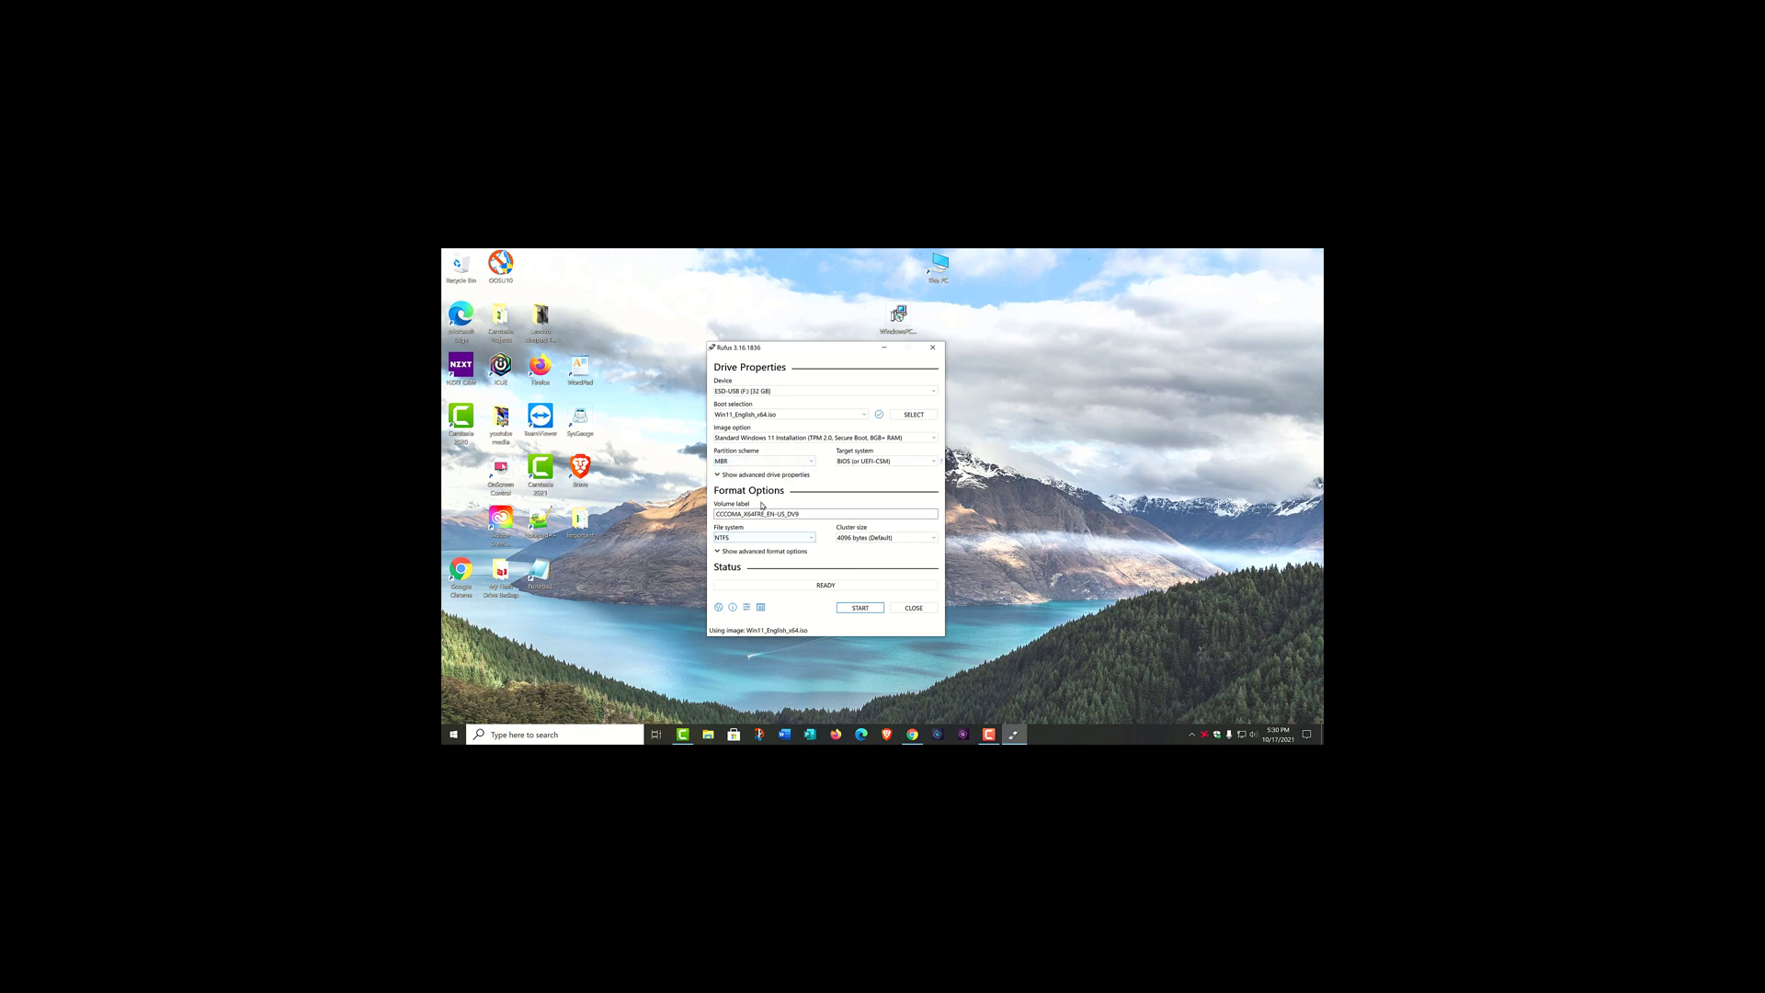
pyautogui.moveTo(802, 514); pyautogui.dragTo(710, 514)
pyautogui.write('Windows 11')
# Write the ISO to ESD-USB (F:), confirming the data wipe, until status shows READY.
pyautogui.click(855, 609)
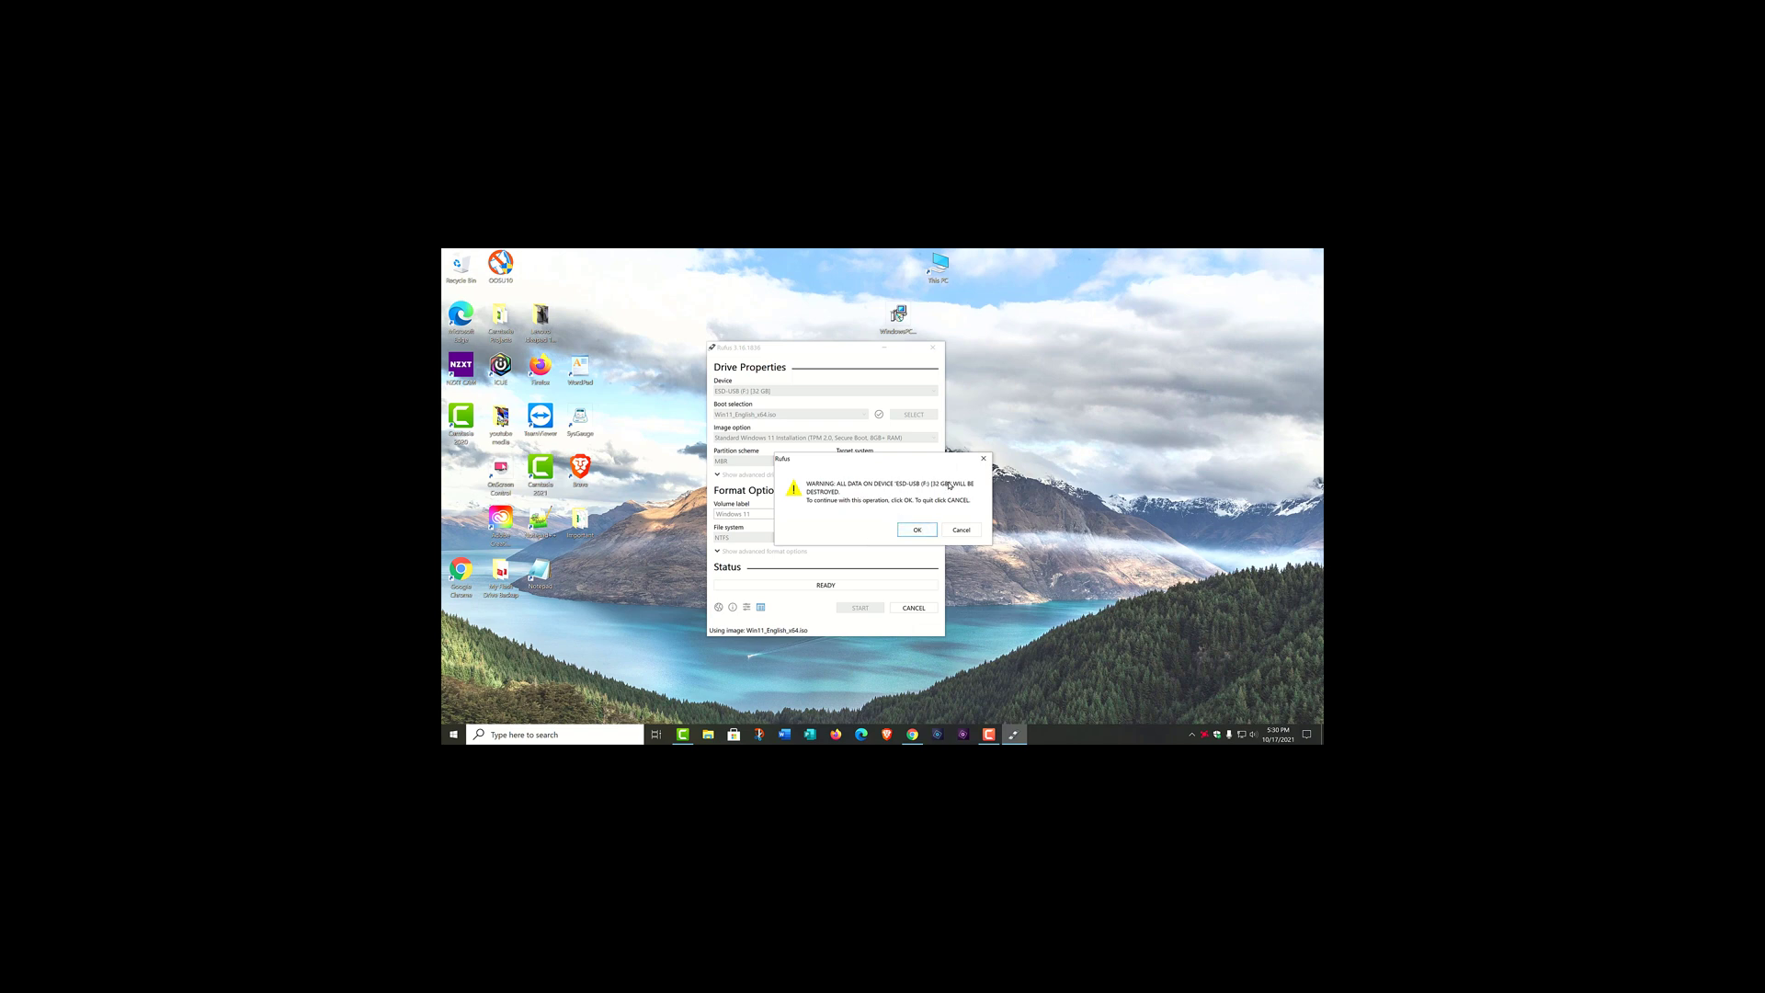
pyautogui.click(917, 530)
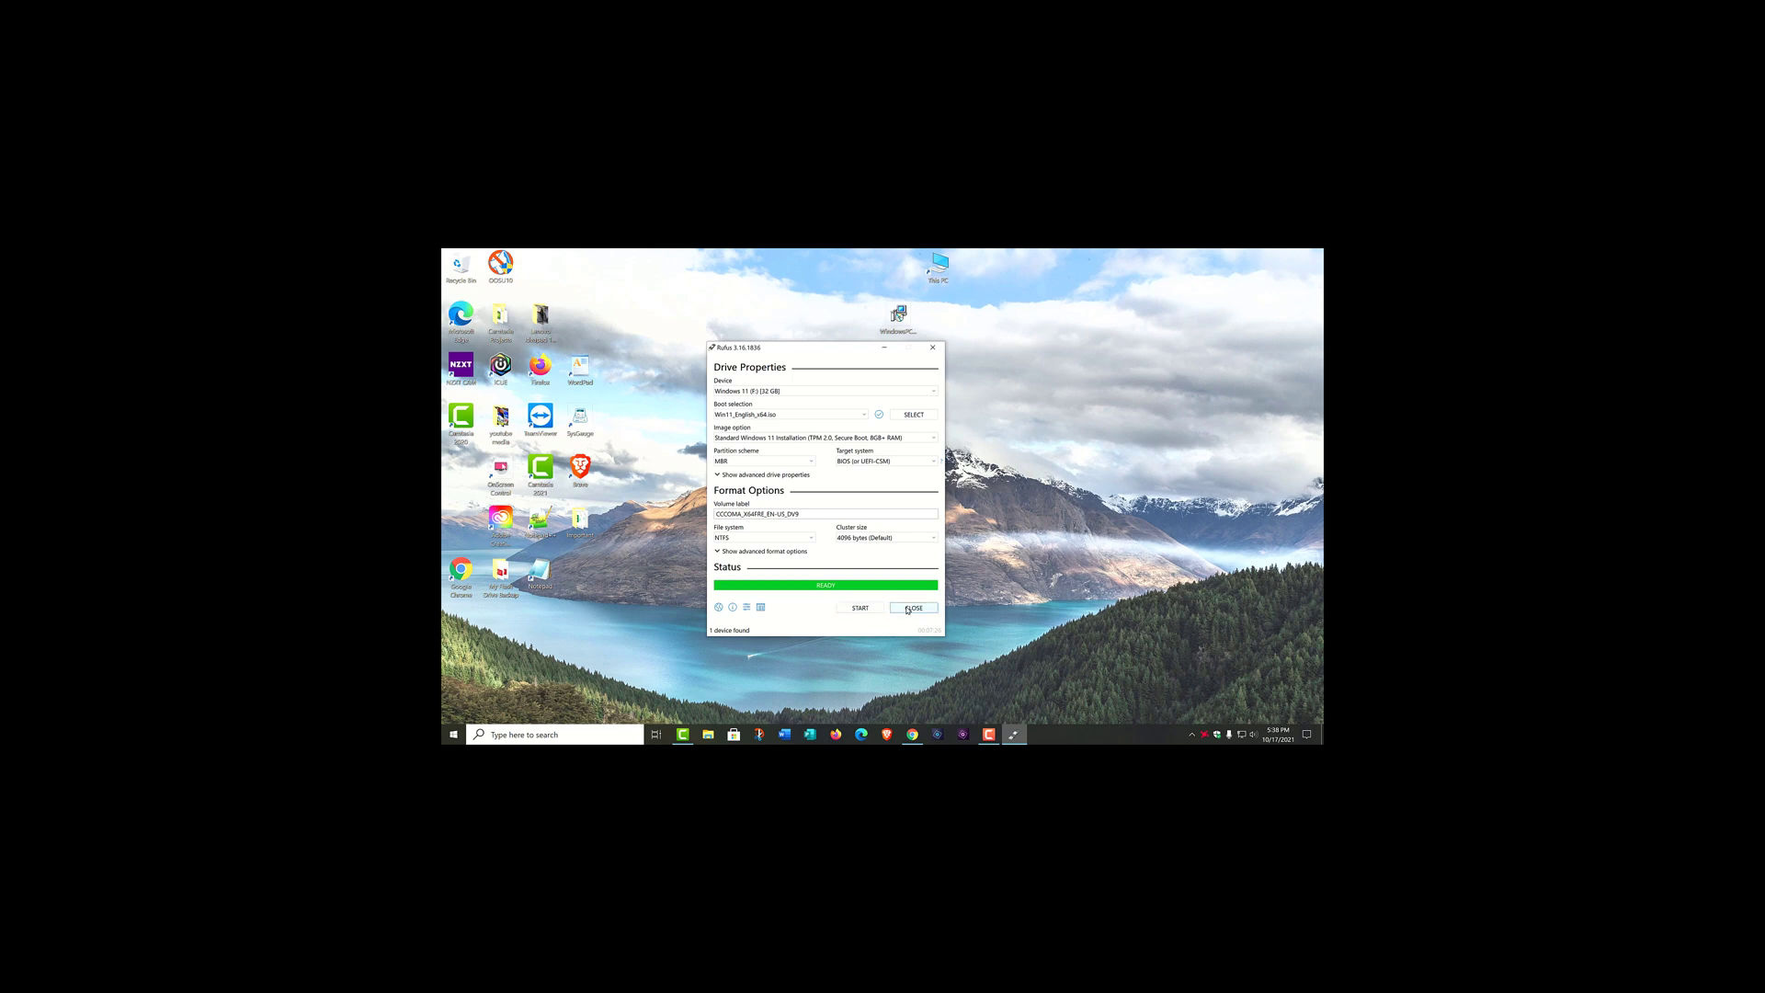
# Close Rufus and view the Windows 11 (F:) drive's properties: about 23.9 GB free of 28.6 GB.
pyautogui.click(928, 608)
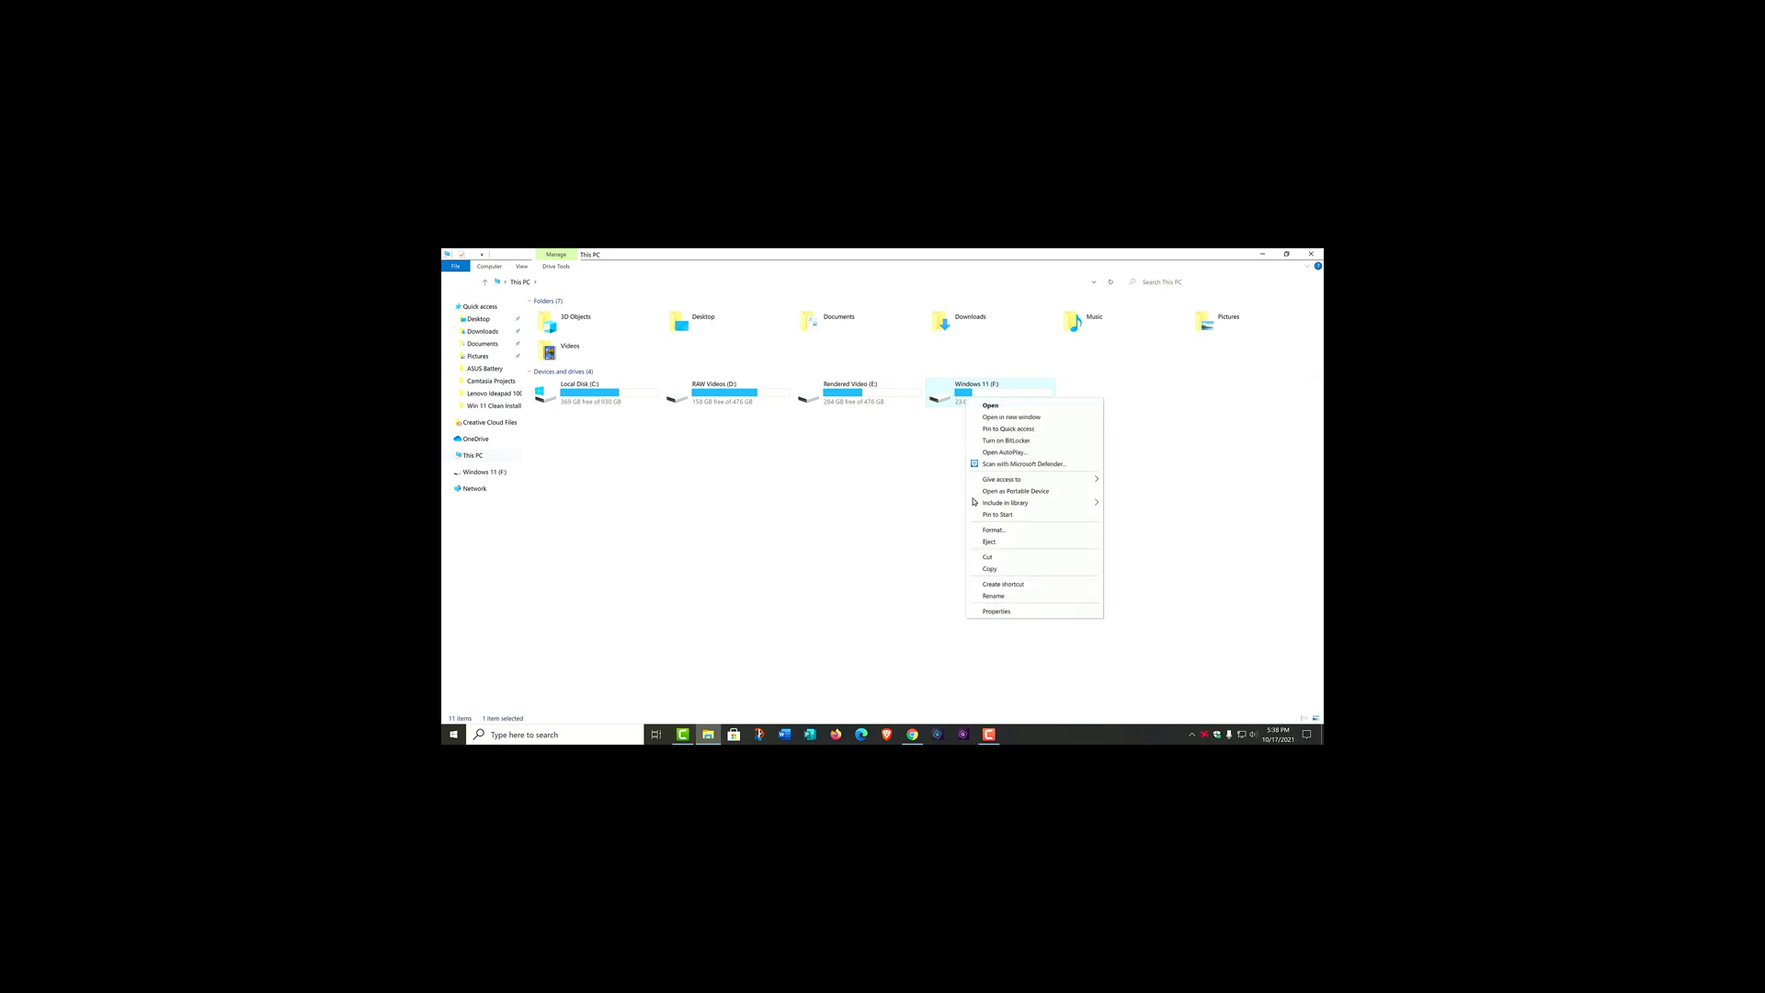
pyautogui.click(993, 612)
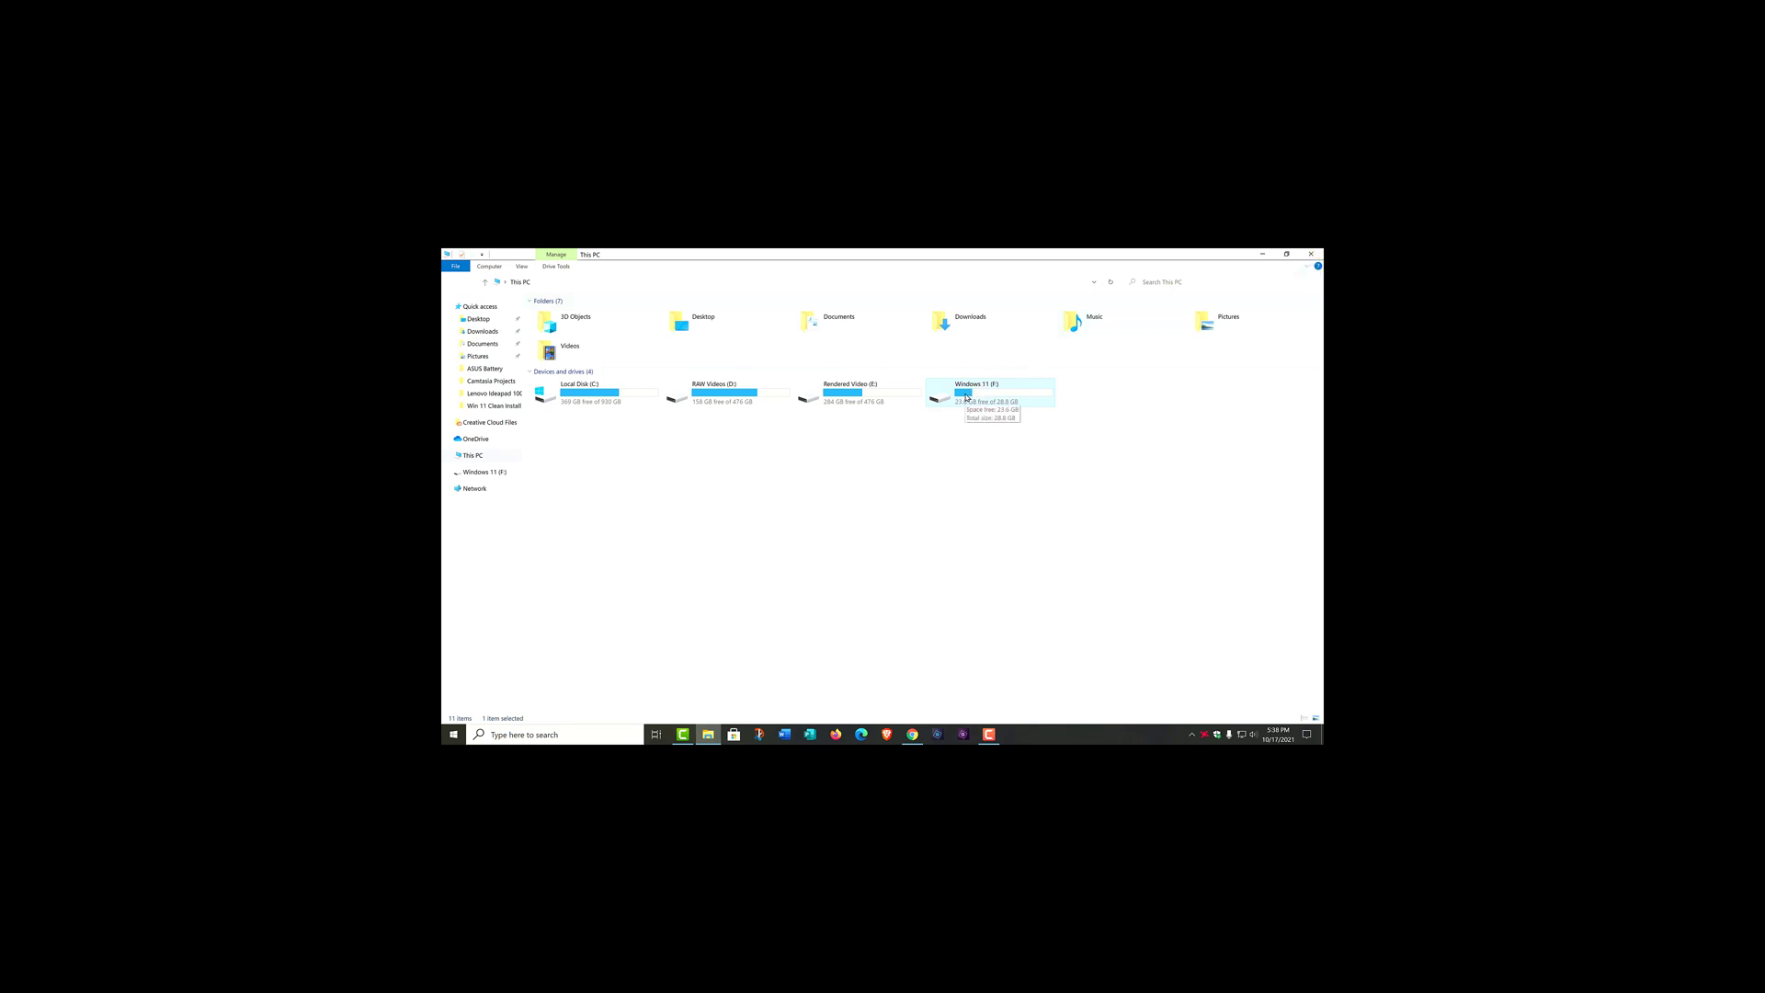
# Close File Explorer and scroll Chrome's Upgrade to the New Windows 11 OS page to Check for compatibility.
pyautogui.click(1313, 254)
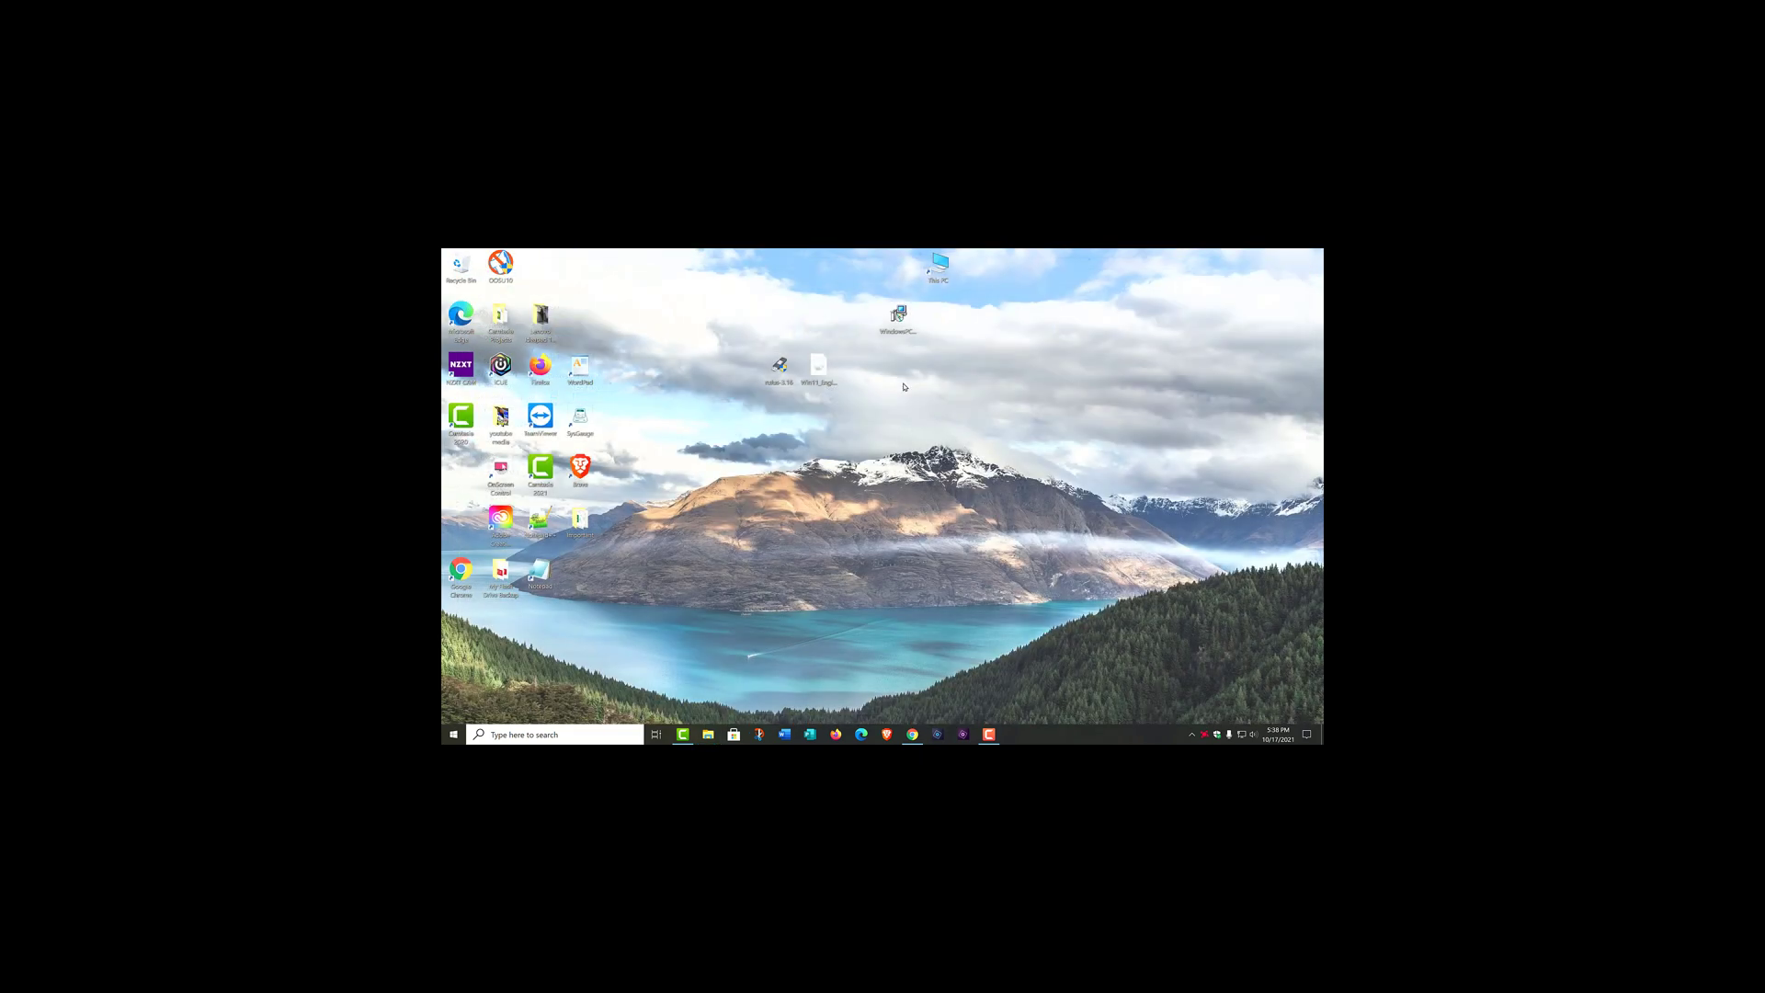
pyautogui.moveTo(899, 319); pyautogui.dragTo(861, 367)
pyautogui.click(911, 734)
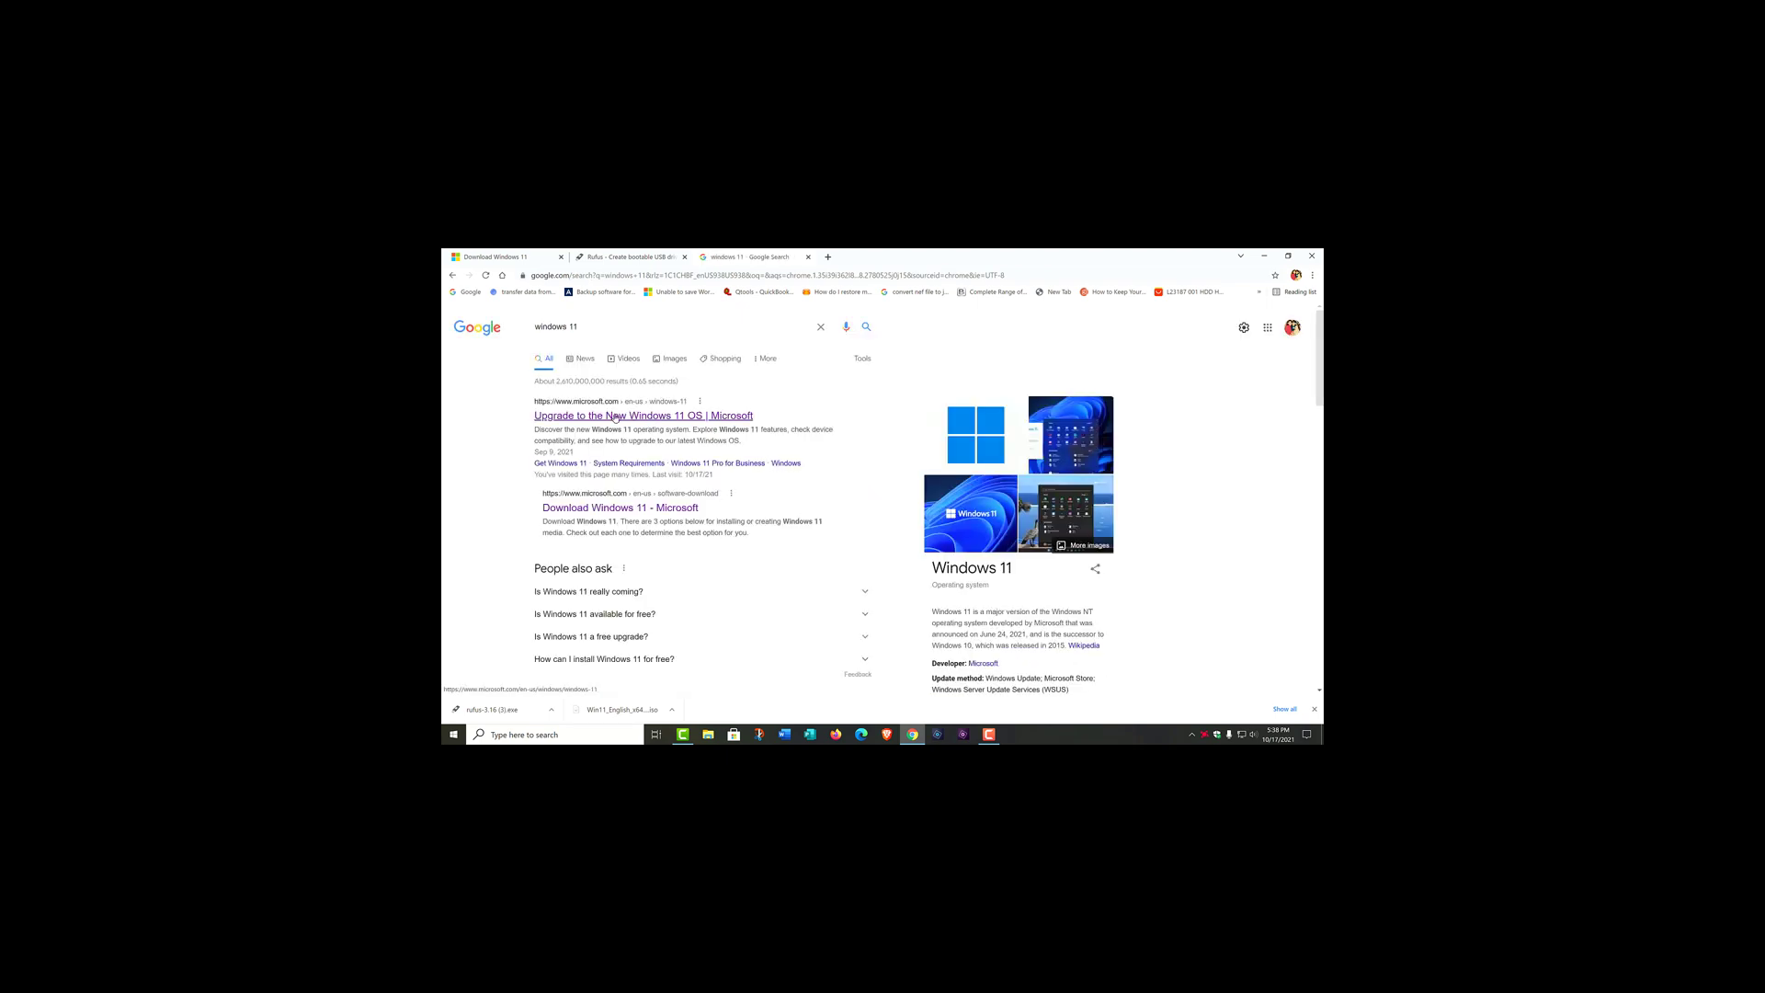
pyautogui.scroll(-2, 674, 476)
pyautogui.scroll(2, 667, 455)
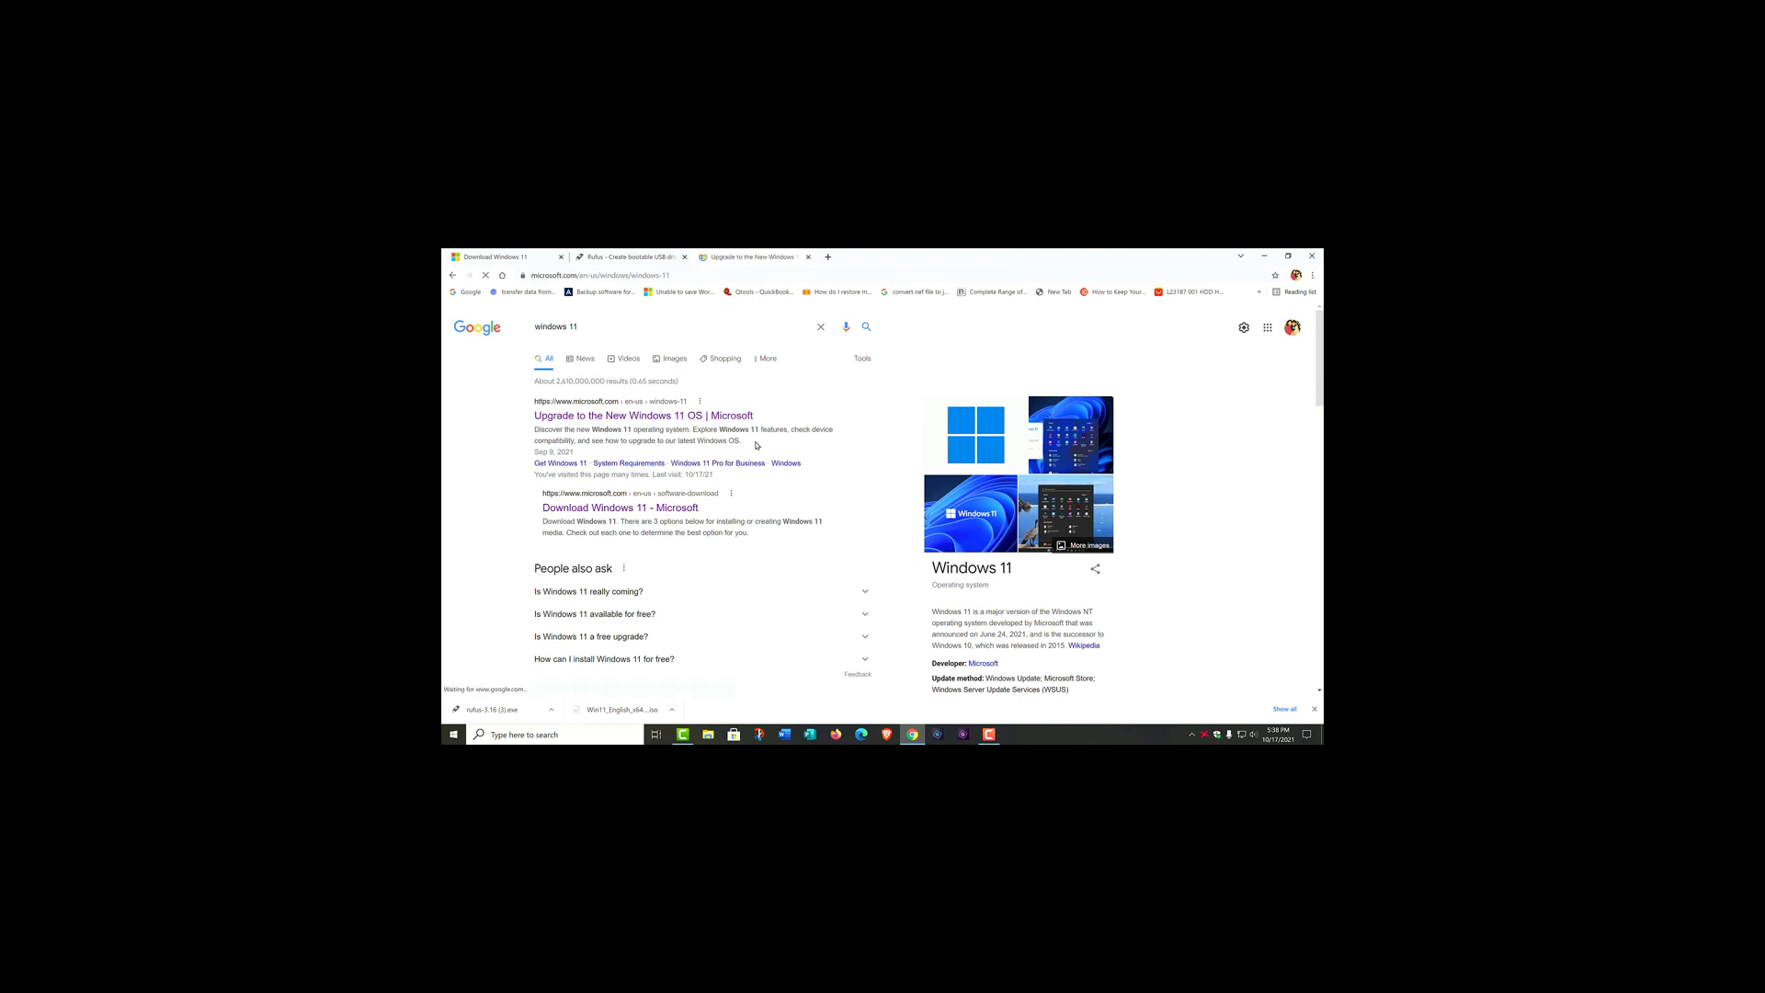
pyautogui.scroll(-5, 751, 463)
pyautogui.scroll(-10, 751, 462)
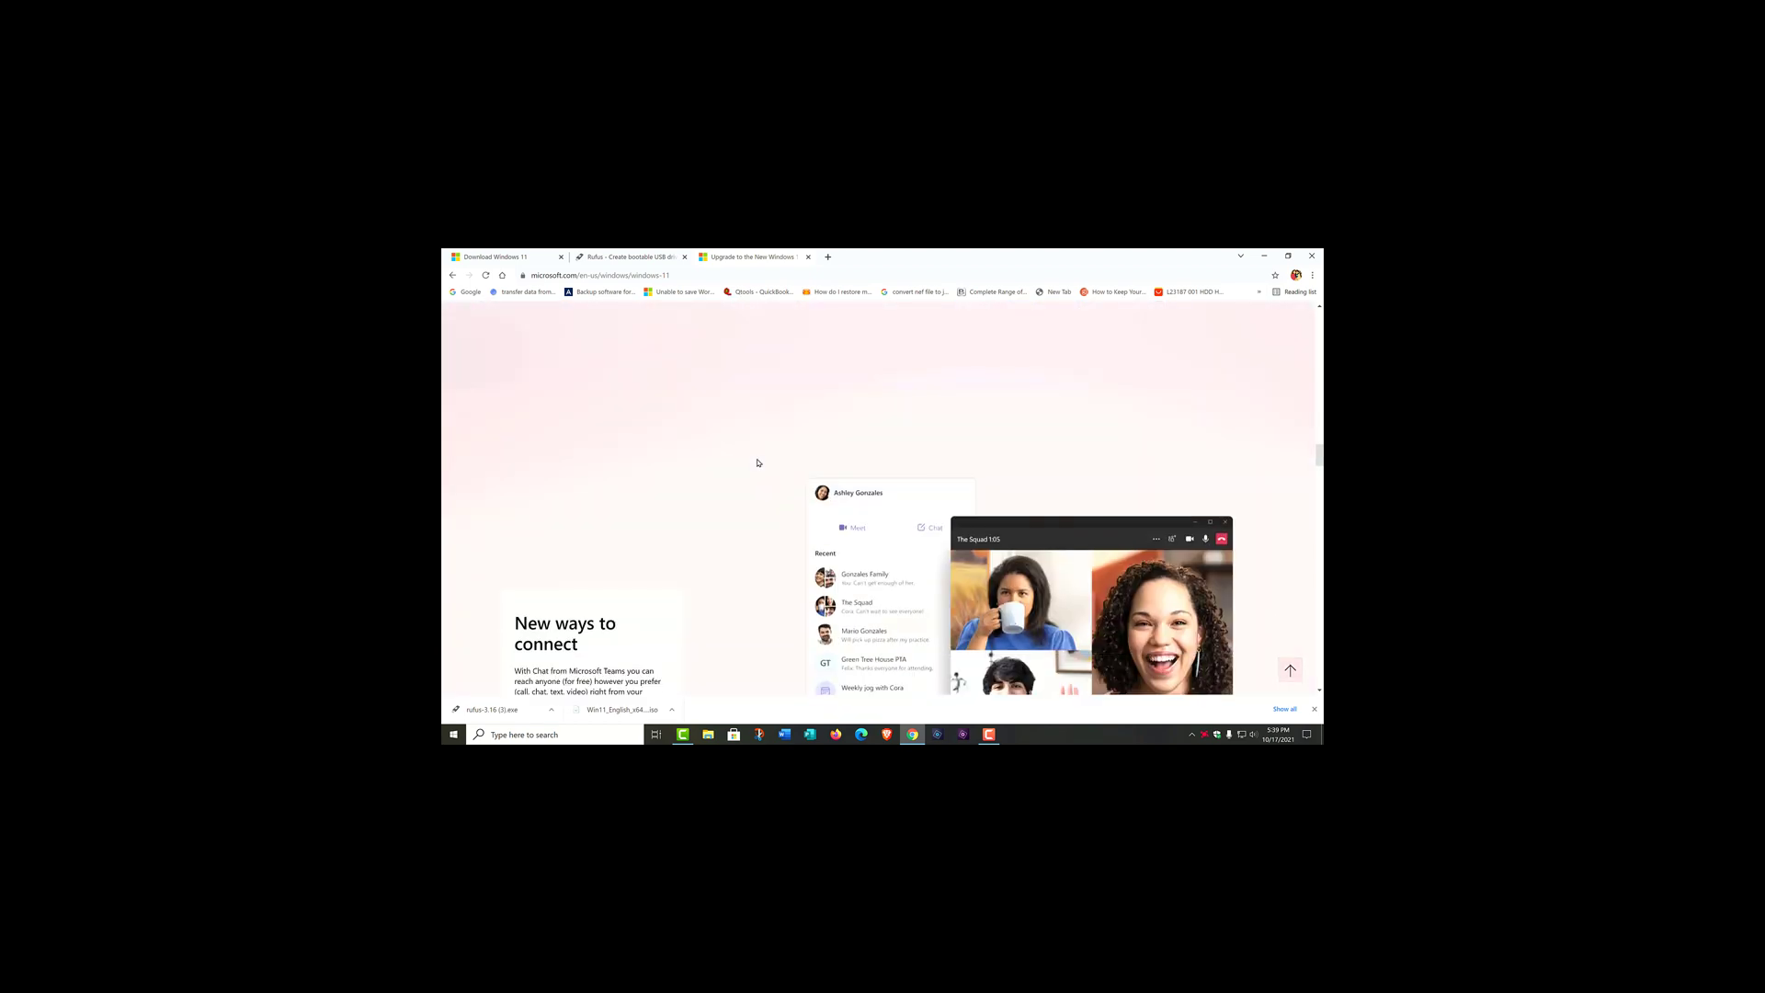
pyautogui.scroll(-3, 758, 463)
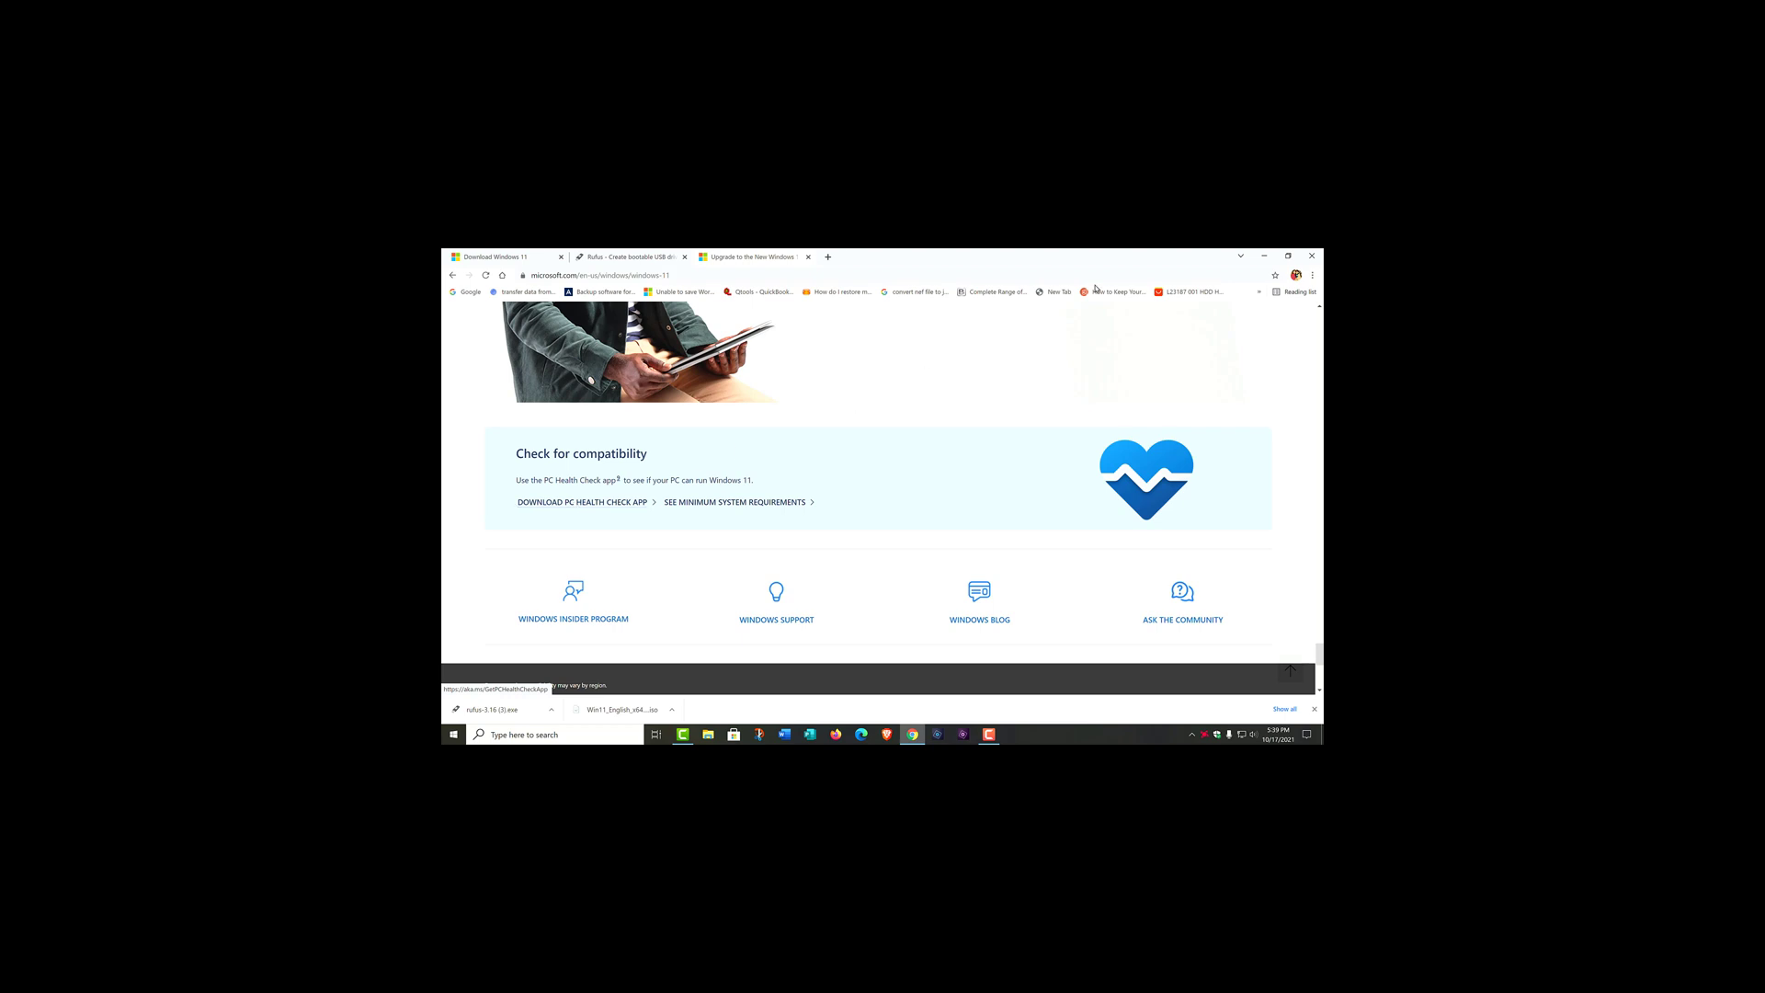
# Minimize Chrome and launch PC Health Check from the WindowsPCHealthCheckSetup installer on the desktop.
pyautogui.click(1264, 257)
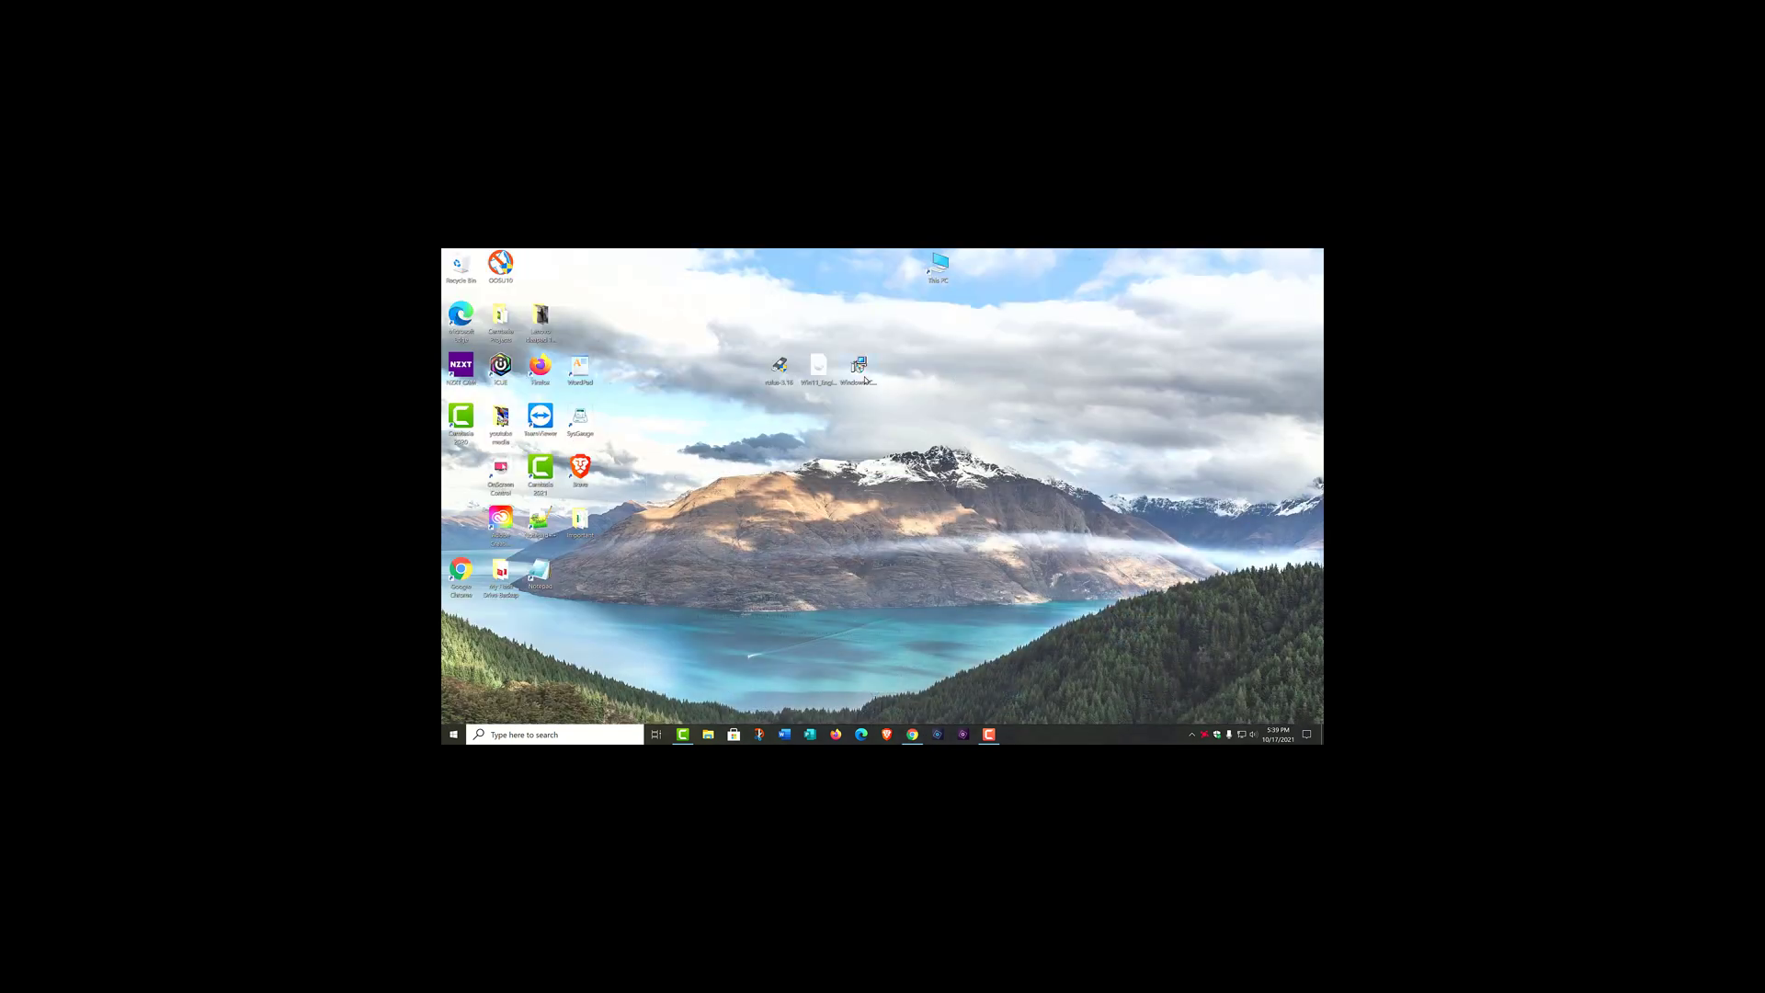
pyautogui.moveTo(865, 380); pyautogui.dragTo(865, 424)
pyautogui.doubleClick(859, 424)
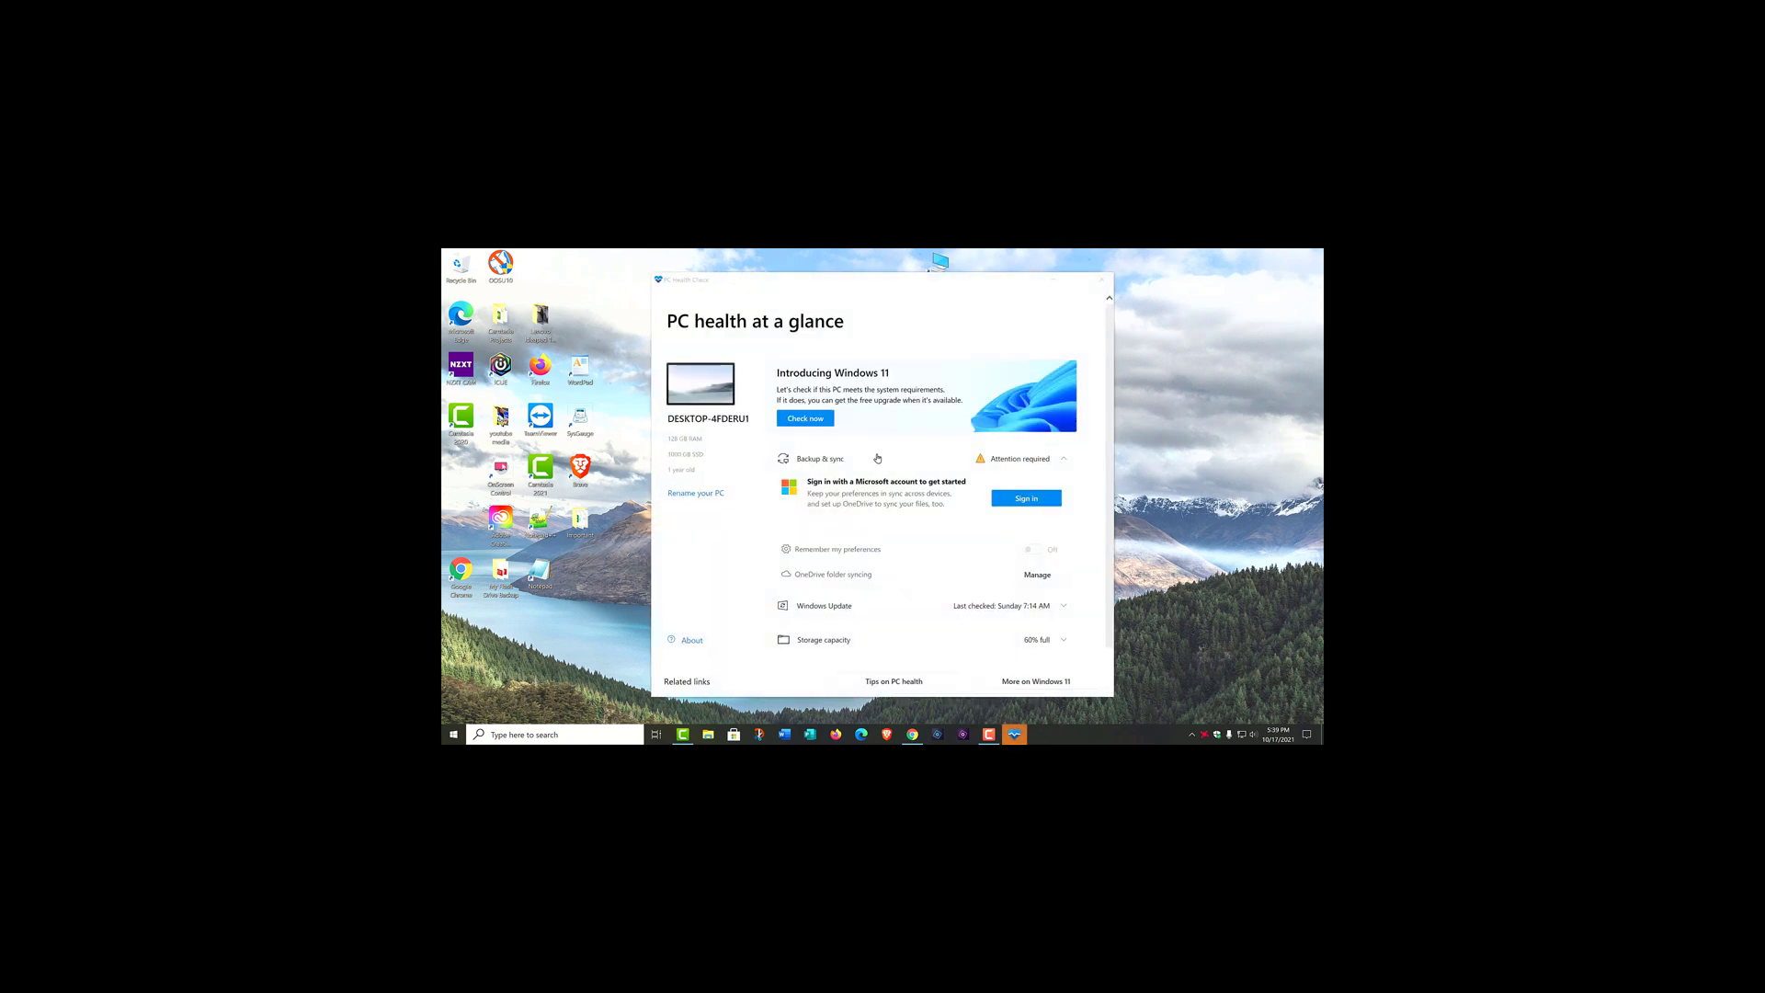
# Run the Windows 11 check, dismiss the 'doesn't meet requirements' result, and close PC Health Check.
pyautogui.click(807, 420)
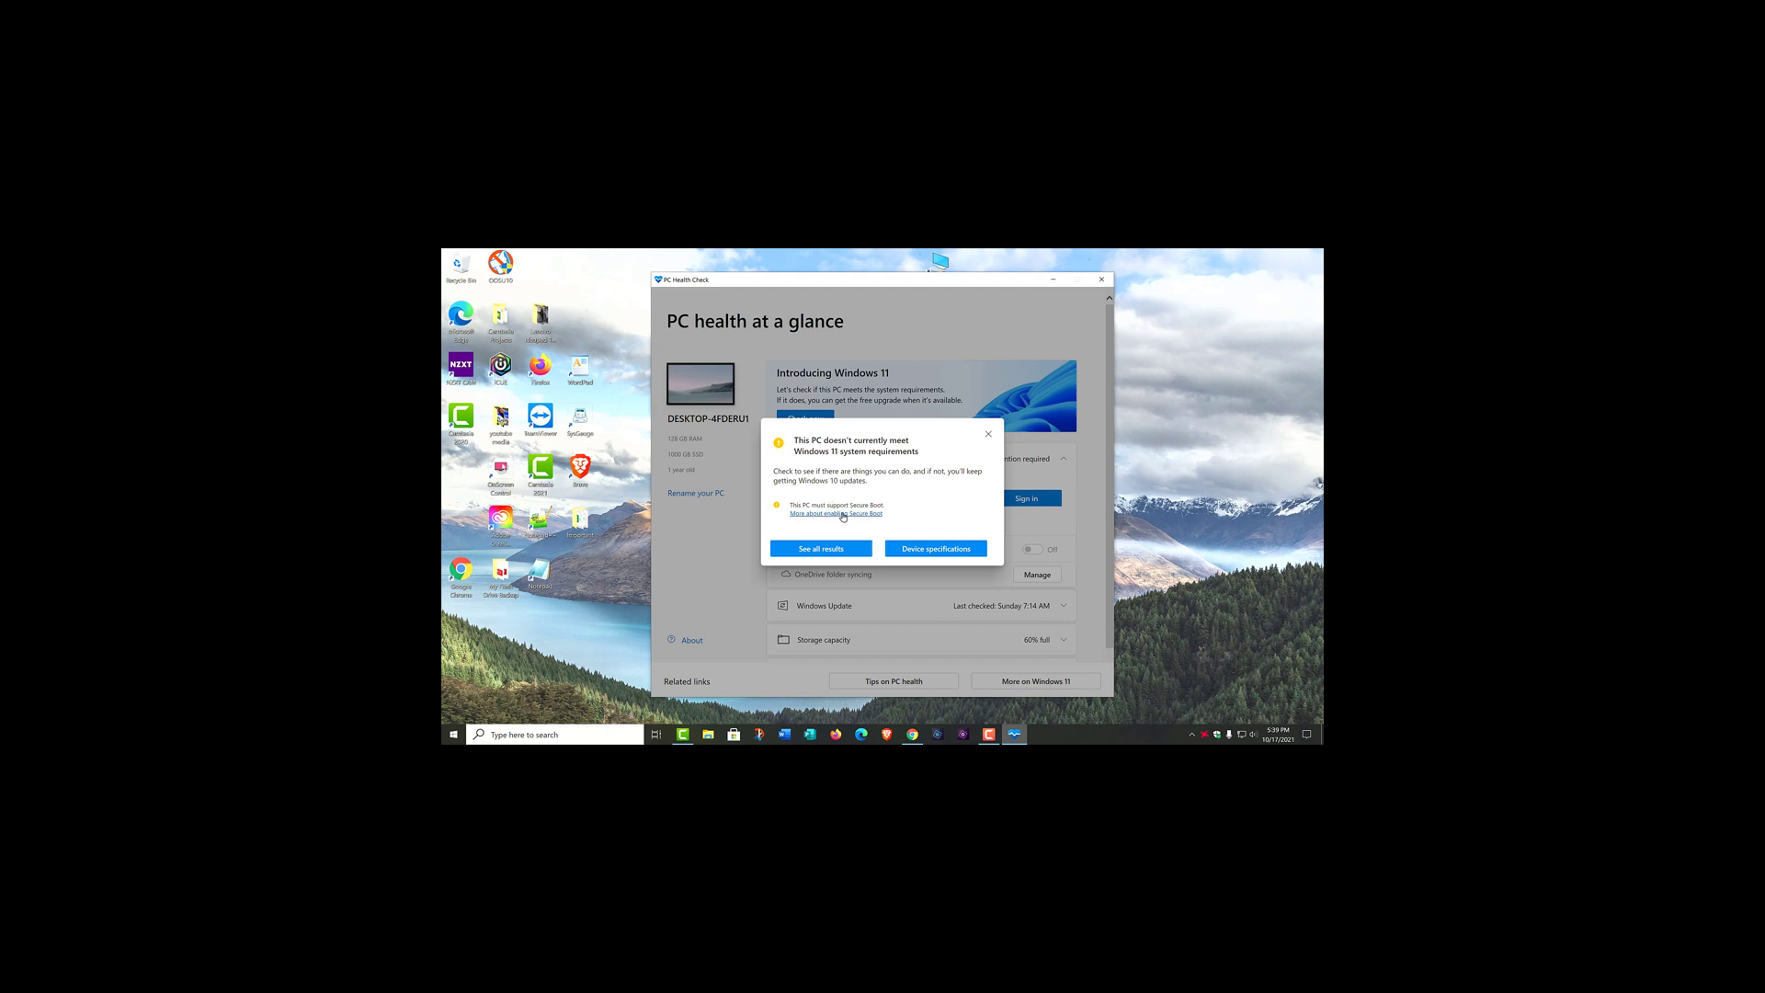
pyautogui.click(988, 437)
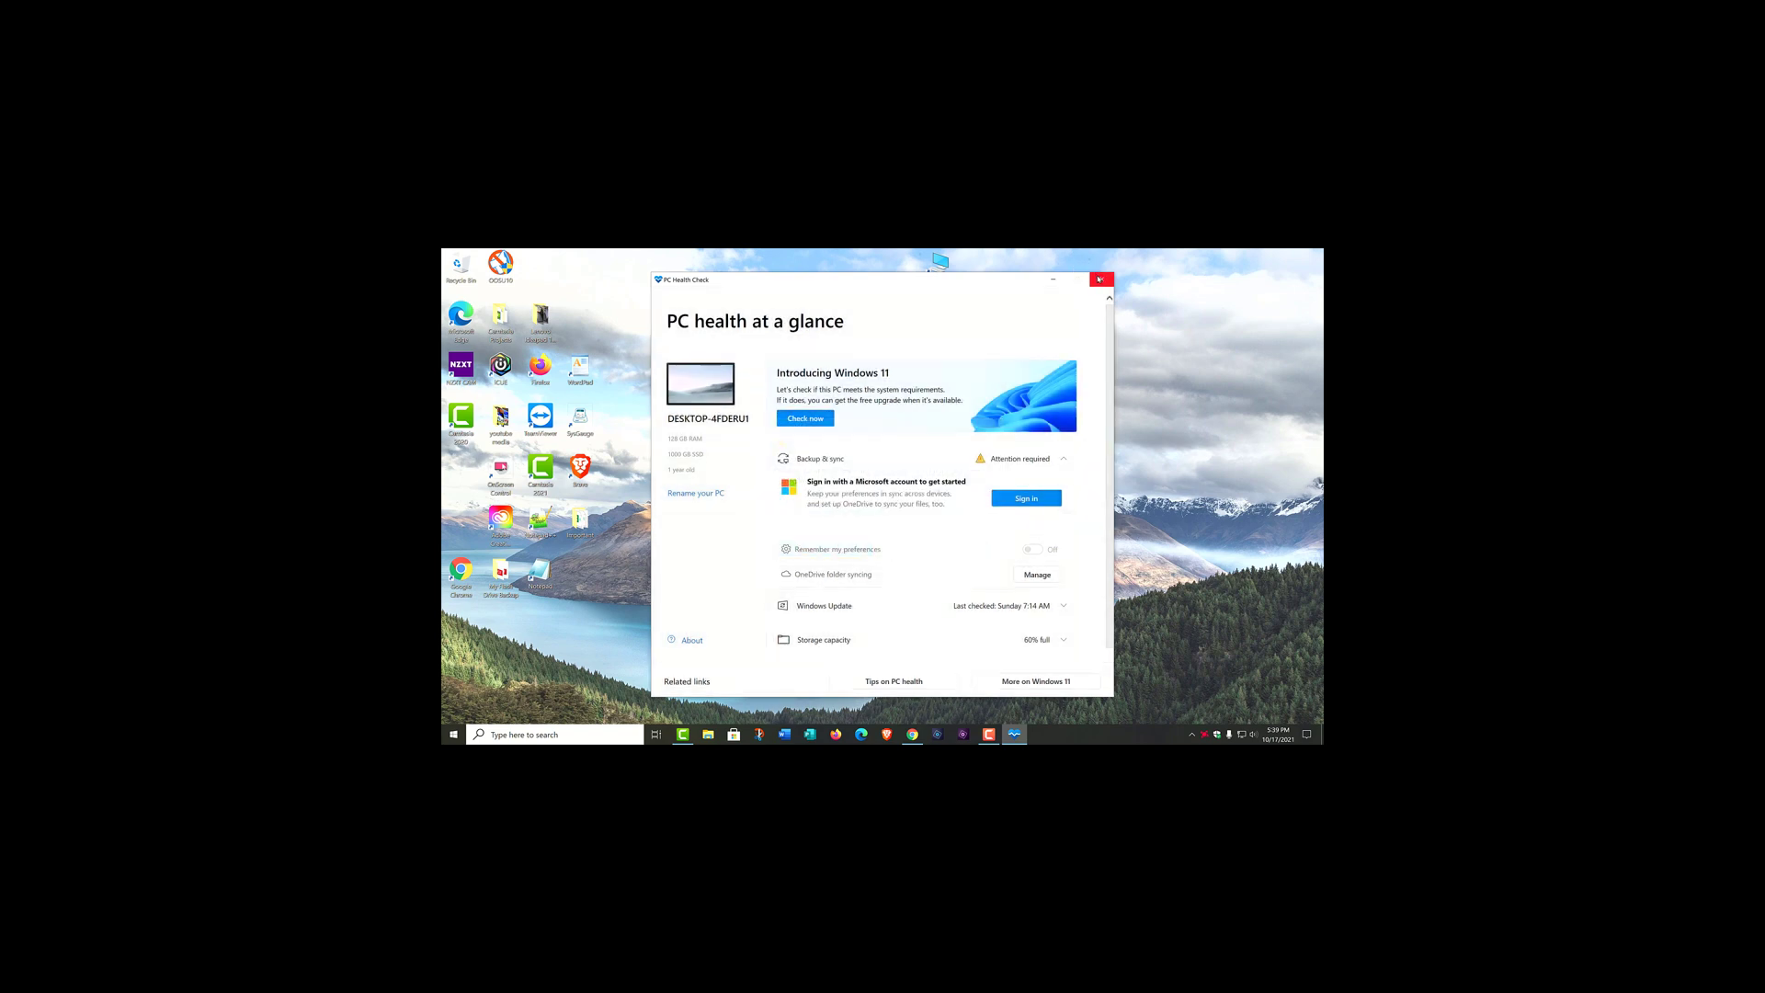
pyautogui.click(1099, 280)
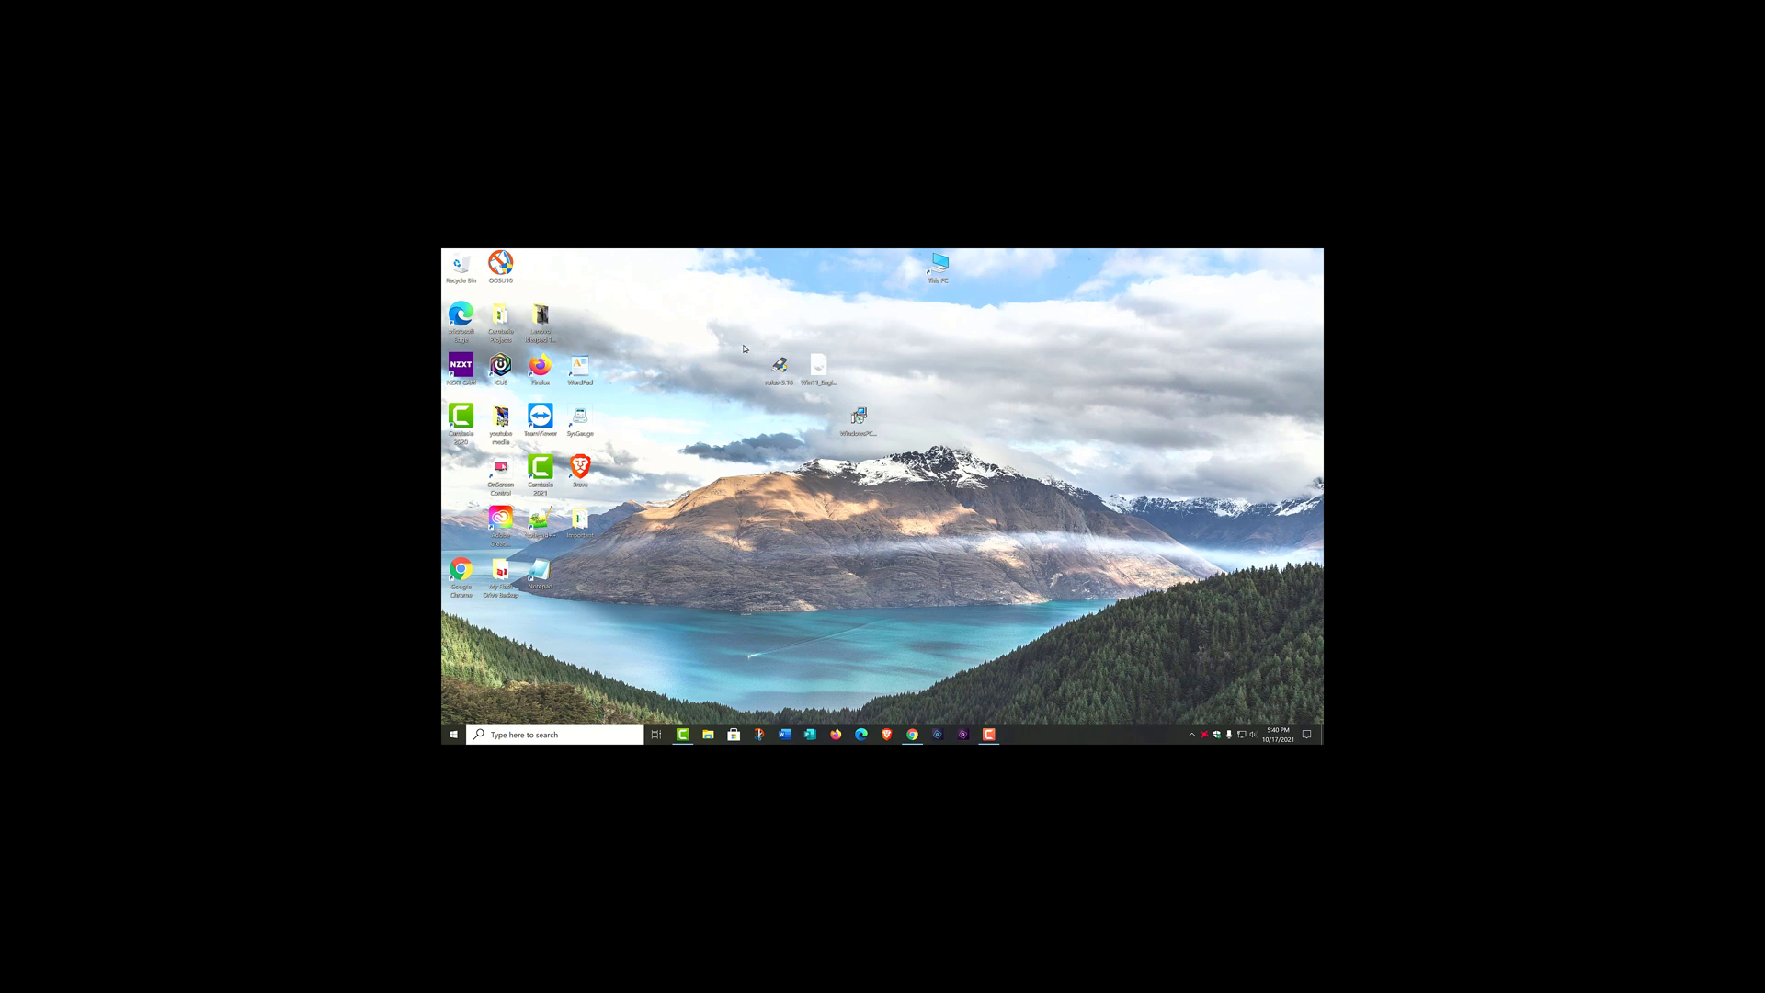
pyautogui.moveTo(745, 348); pyautogui.dragTo(754, 408)
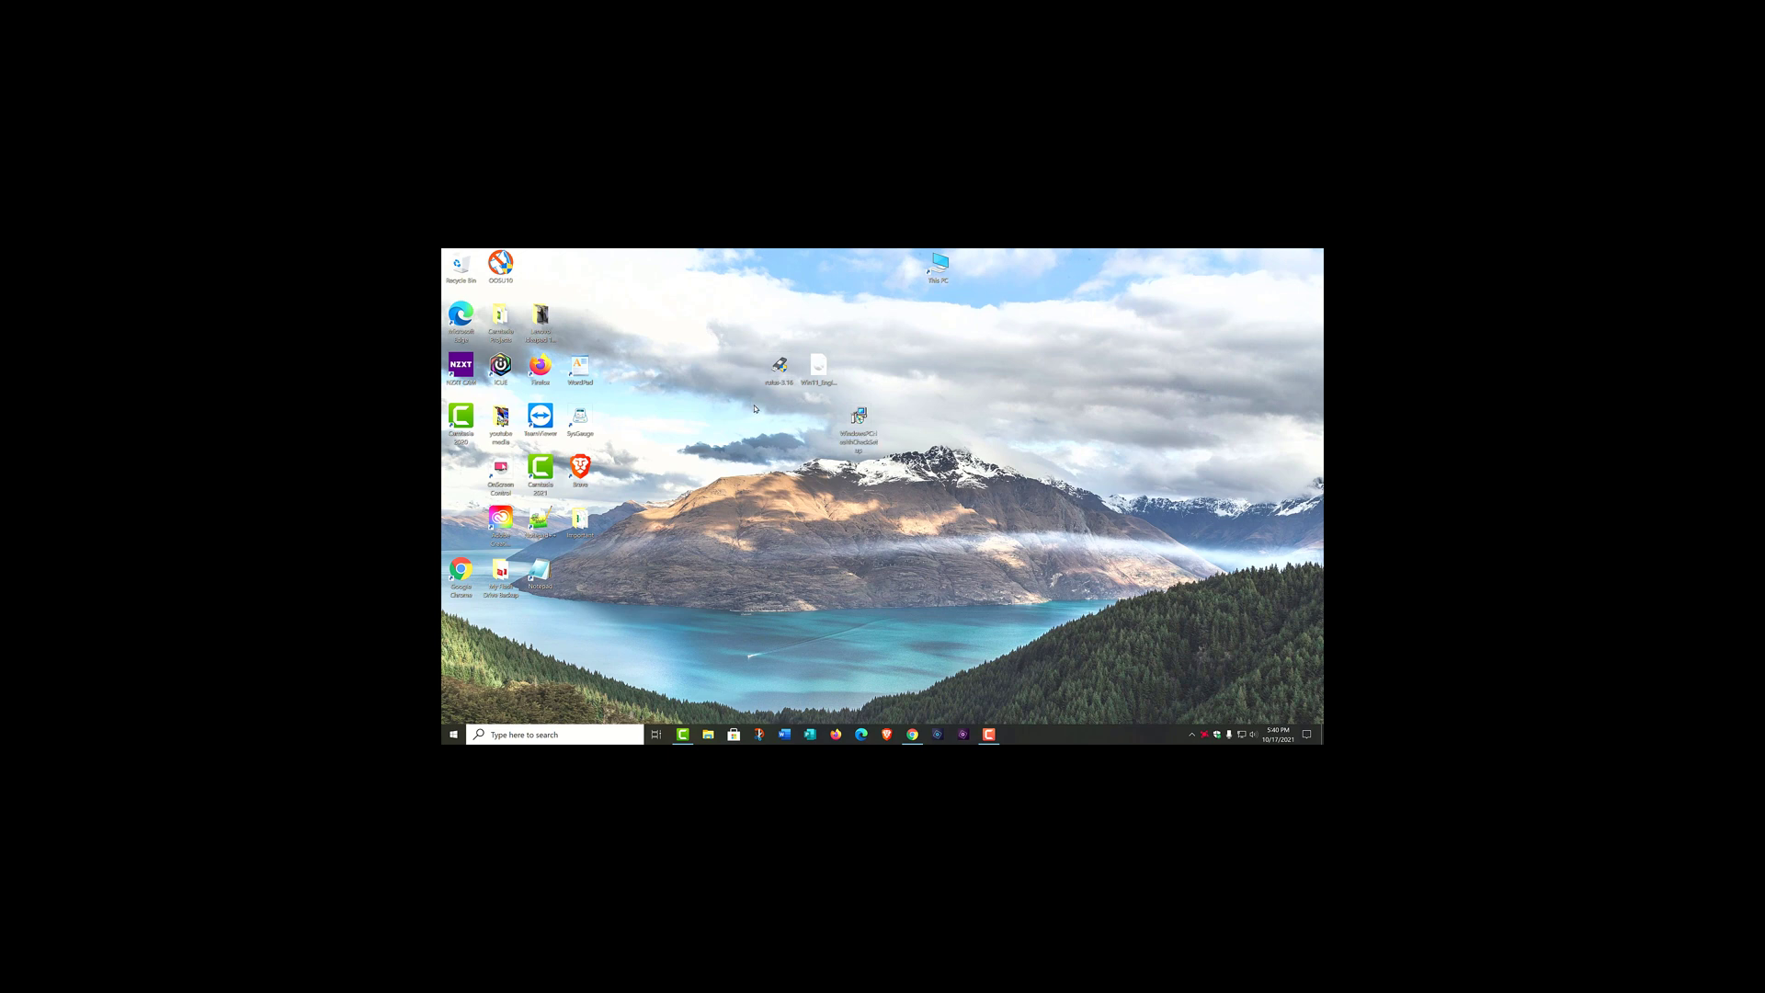